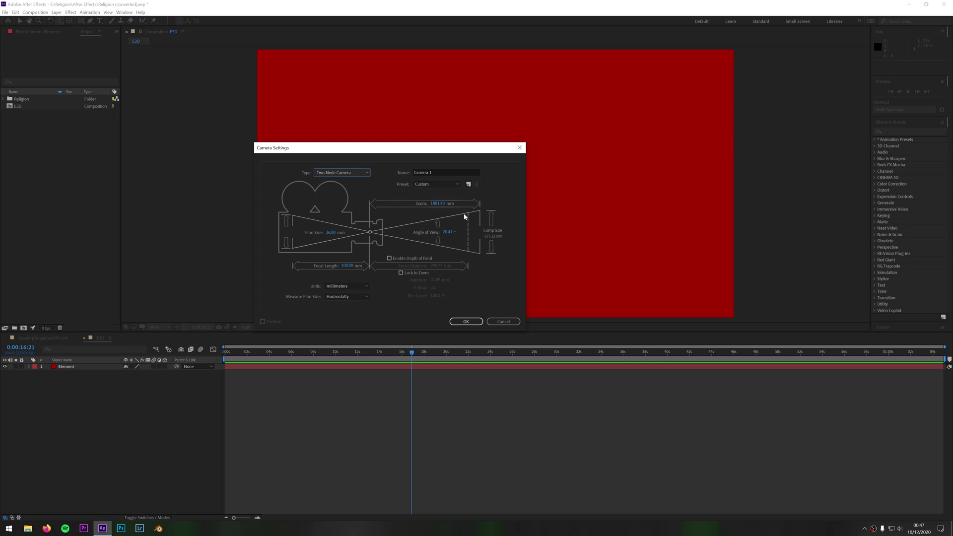
Add a two-node camera with a 100 mm focal length and apply the Video Copilot Element effect to the Element layer.
{"action": "left_click", "coordinate": [468, 321]}
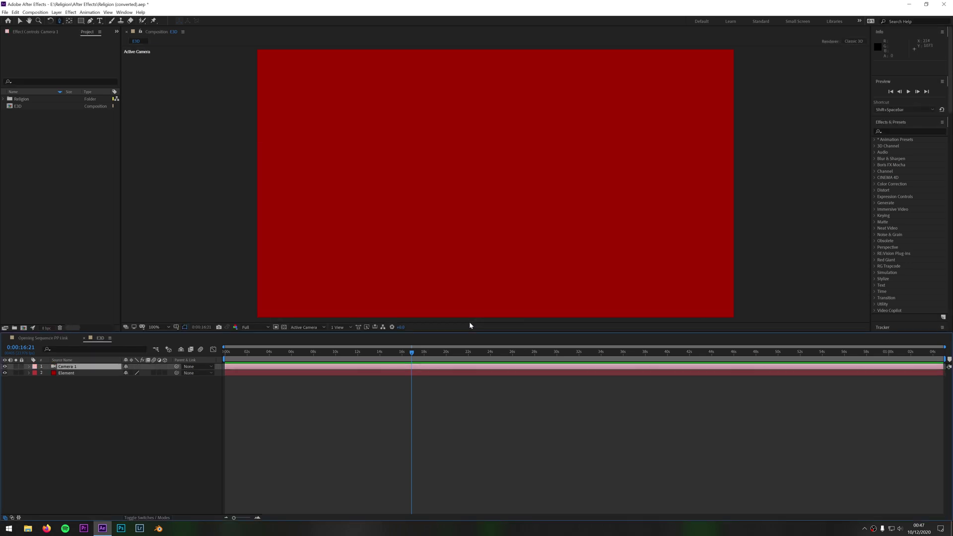
{"action": "left_click", "coordinate": [69, 373]}
{"action": "left_click", "coordinate": [70, 12]}
{"action": "mouse_move", "coordinate": [149, 245]}
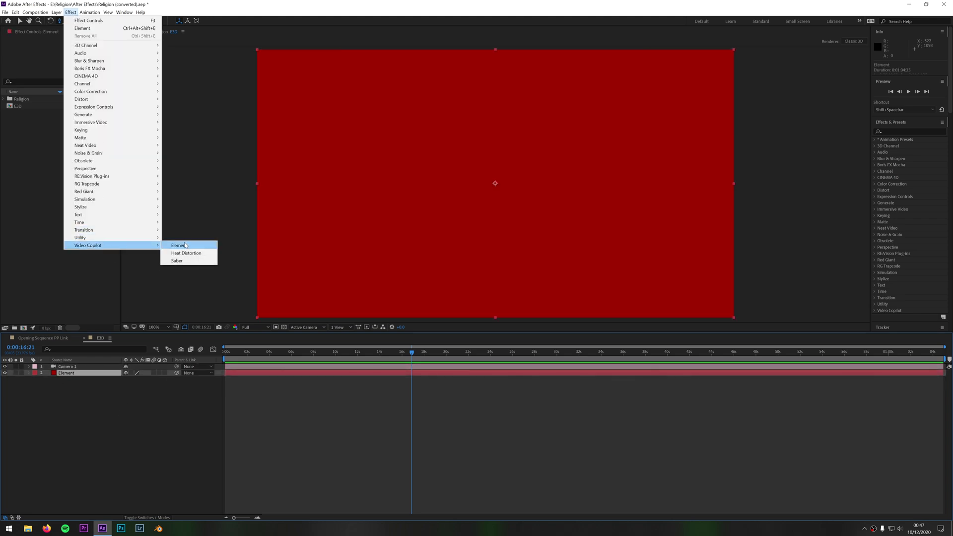
{"action": "left_click", "coordinate": [178, 245]}
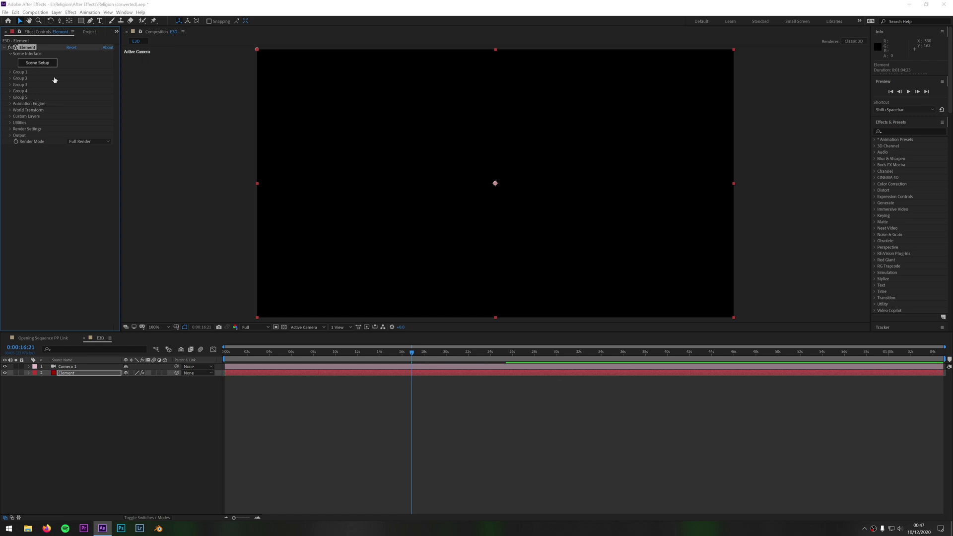
Open Element's Scene Setup and add the street_layout_01 model from the Metropolitan_No_Antennas folder.
{"action": "left_click", "coordinate": [38, 63]}
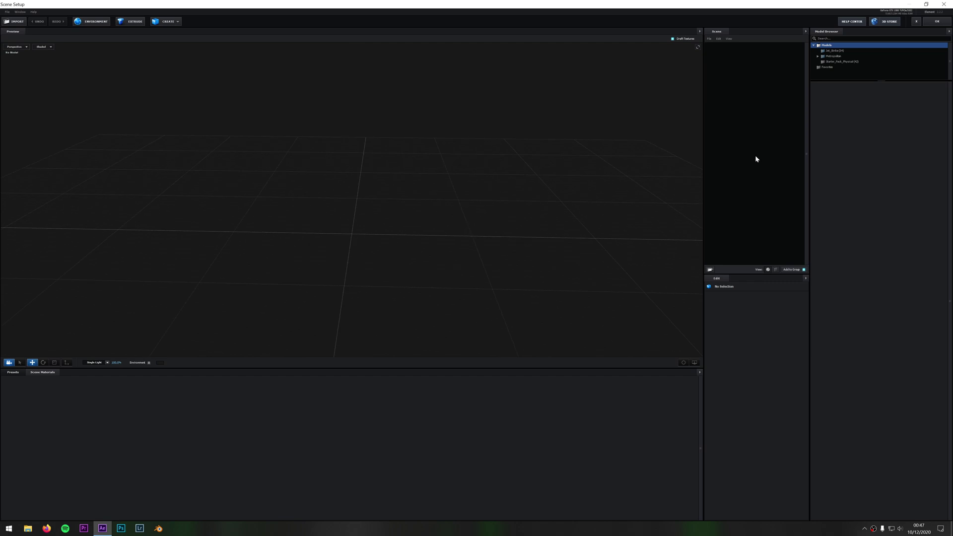
{"action": "left_click", "coordinate": [817, 56]}
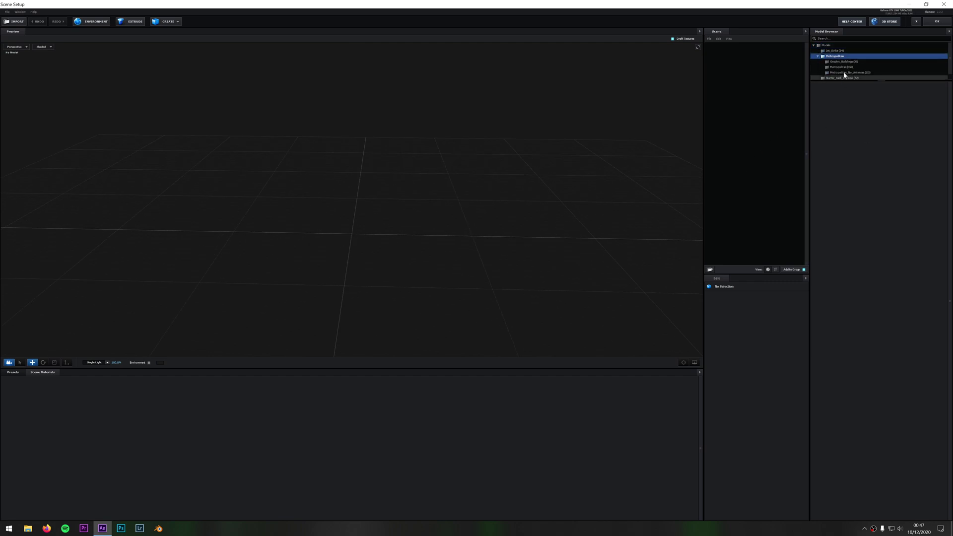
{"action": "scroll", "coordinate": [841, 59], "scroll_direction": "down", "scroll_amount": 1}
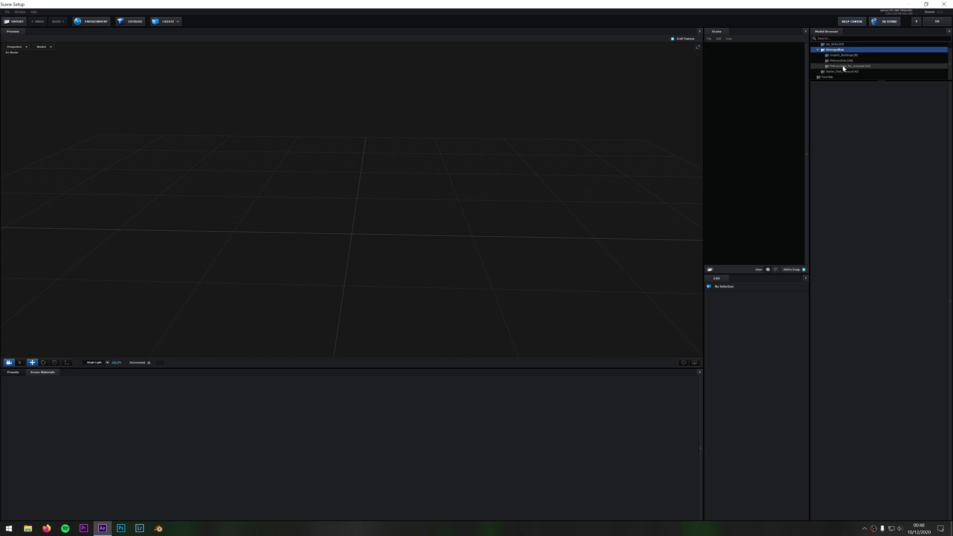
{"action": "left_click", "coordinate": [842, 67]}
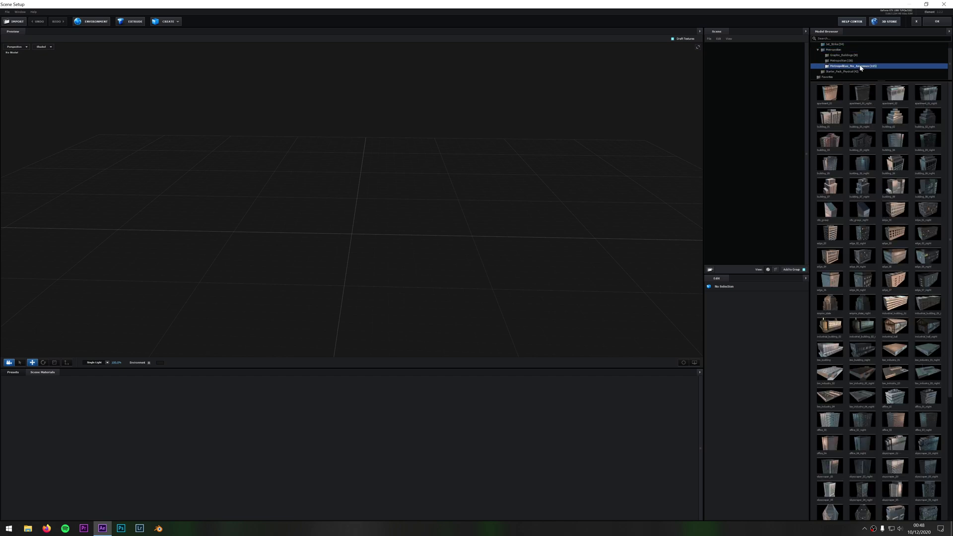
{"action": "scroll", "coordinate": [859, 176], "scroll_direction": "down", "scroll_amount": 5}
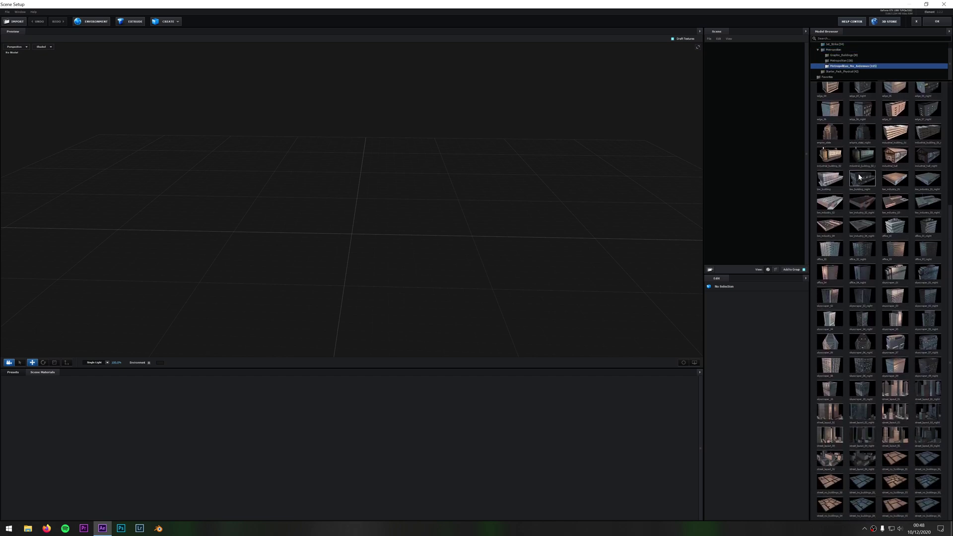
{"action": "left_click", "coordinate": [896, 392]}
{"action": "left_click_drag", "start_coordinate": [392, 237], "coordinate": [436, 229]}
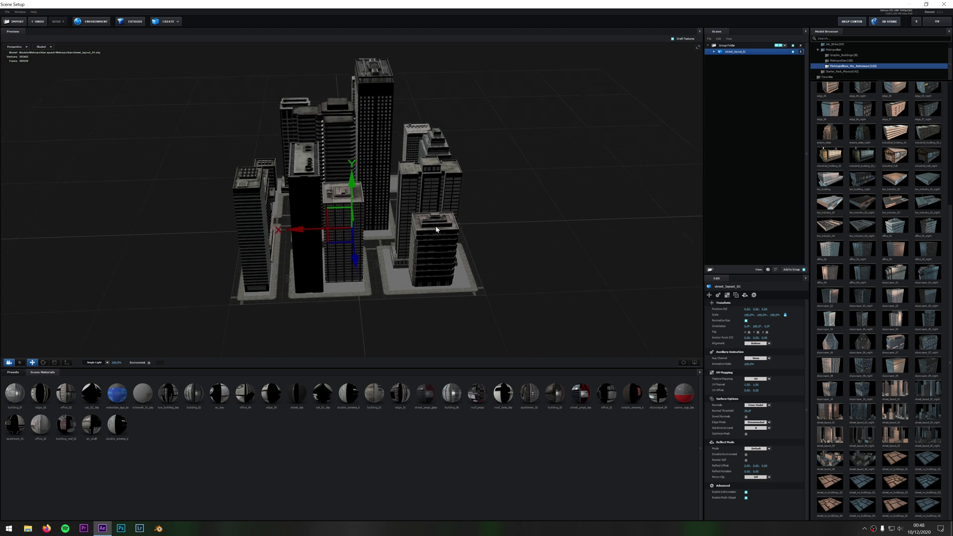
Add street_layout_05 and street_layout_04 to the scene, moving them along X to either side of the first block.
{"action": "left_click", "coordinate": [890, 436]}
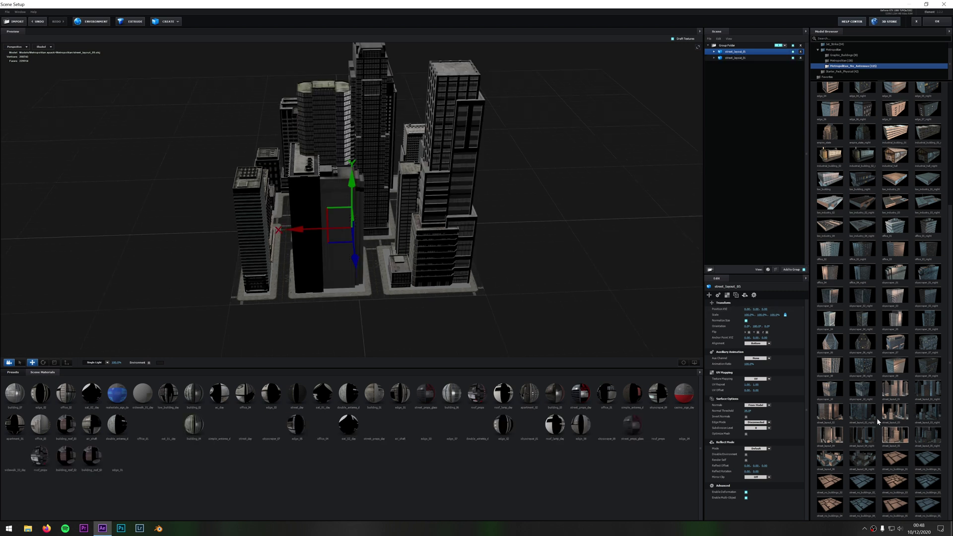
{"action": "left_click_drag", "start_coordinate": [296, 229], "coordinate": [254, 237]}
{"action": "left_click_drag", "start_coordinate": [396, 139], "coordinate": [334, 230]}
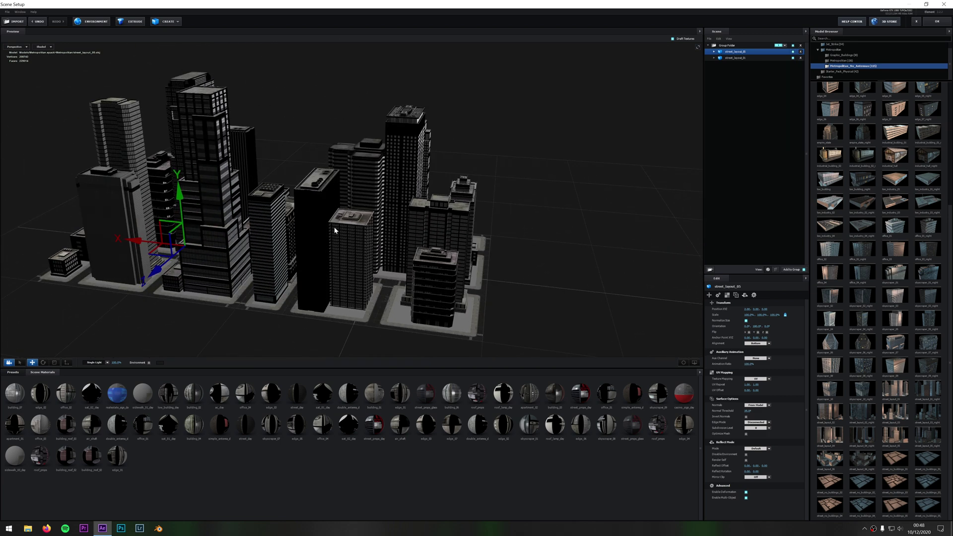
{"action": "left_click", "coordinate": [830, 435]}
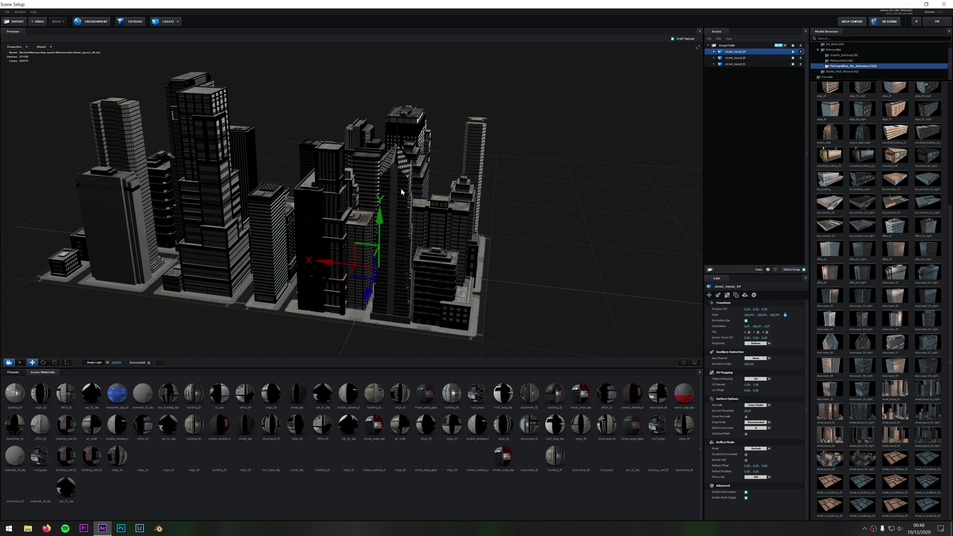
{"action": "left_click_drag", "start_coordinate": [320, 260], "coordinate": [402, 278]}
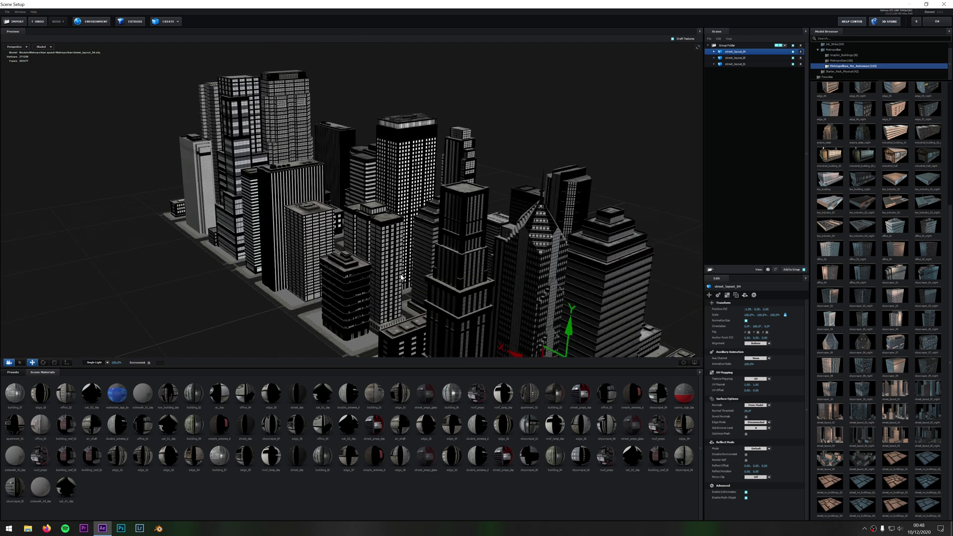
Load gold_skyline.jpg from Metropolitan_Skies as the scene's environment texture.
{"action": "left_click", "coordinate": [92, 21]}
{"action": "left_click", "coordinate": [464, 234]}
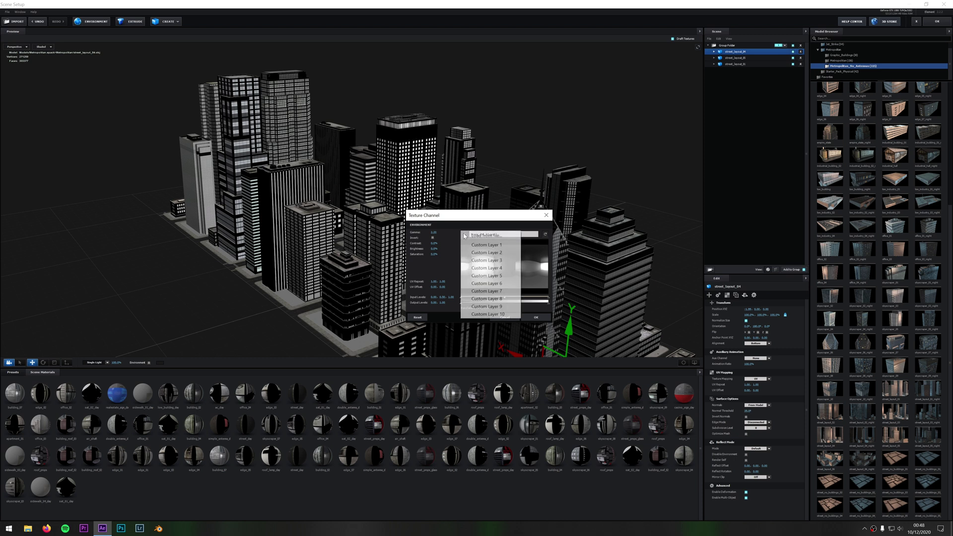
{"action": "left_click", "coordinate": [479, 239]}
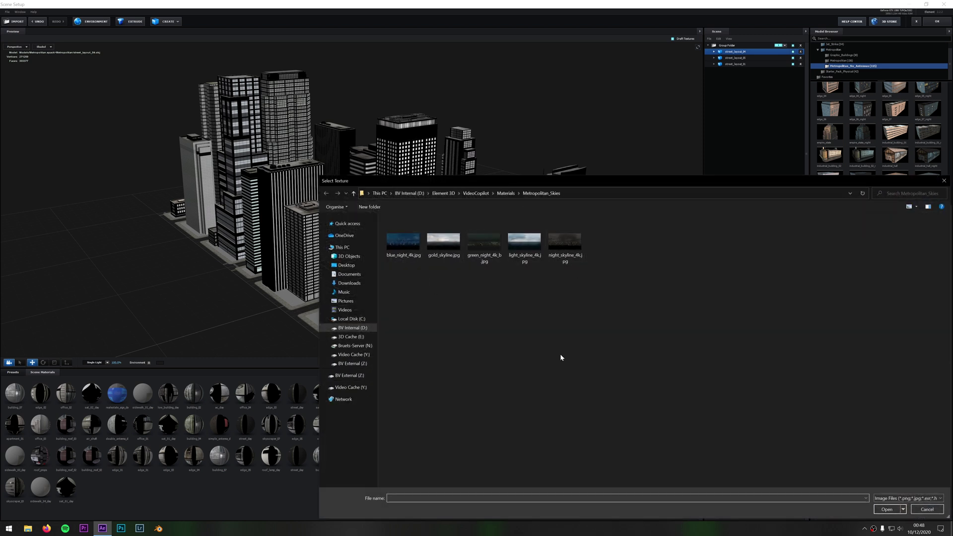
{"action": "left_click", "coordinate": [447, 248]}
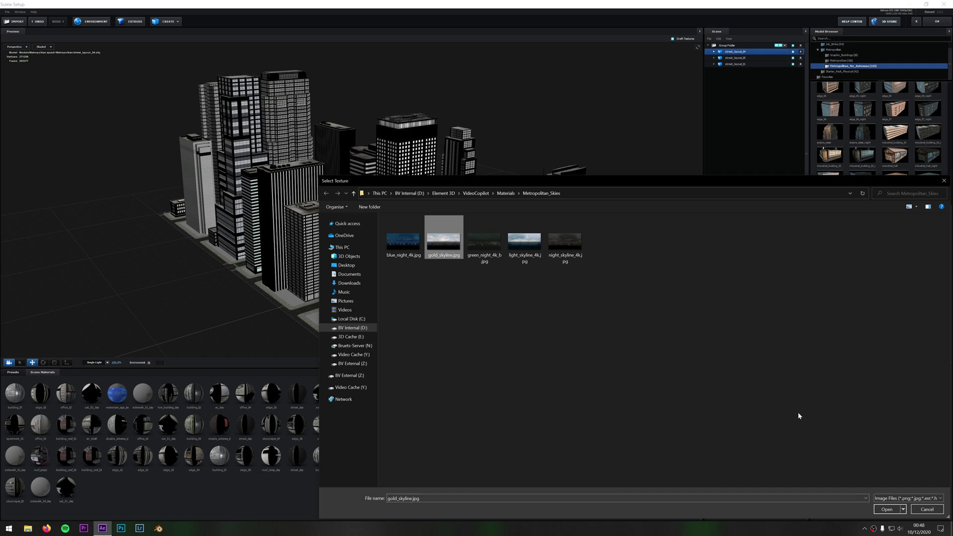
{"action": "left_click", "coordinate": [886, 510]}
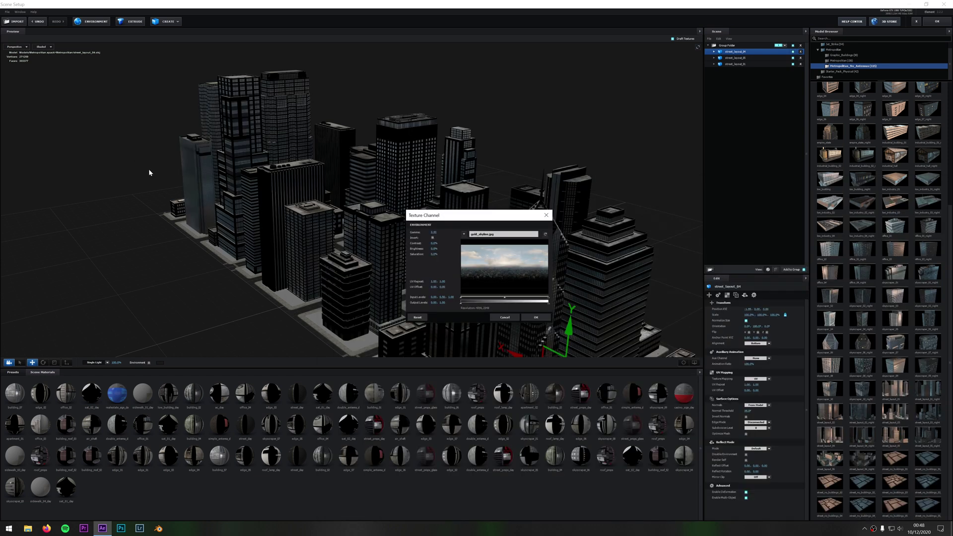
{"action": "left_click", "coordinate": [535, 318]}
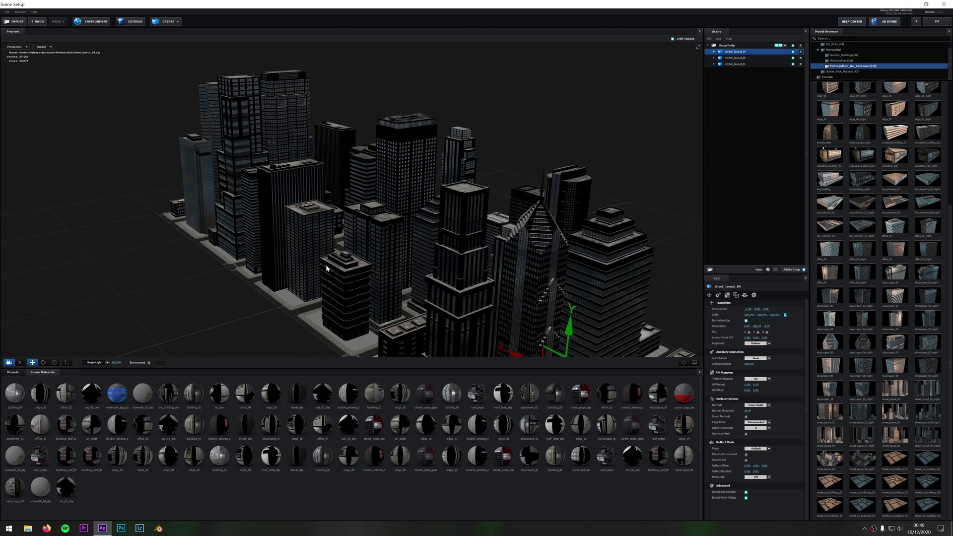
Show the environment behind the city in the preview and accept the scene setup.
{"action": "left_click", "coordinate": [149, 363]}
{"action": "left_click_drag", "start_coordinate": [322, 271], "coordinate": [338, 158]}
{"action": "scroll", "coordinate": [382, 239], "scroll_direction": "down", "scroll_amount": 2}
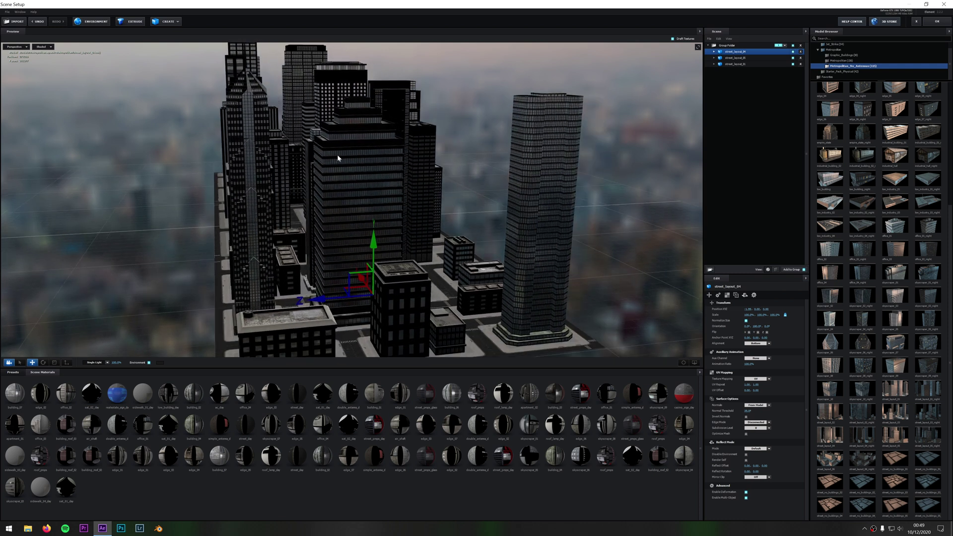
{"action": "left_click", "coordinate": [937, 22]}
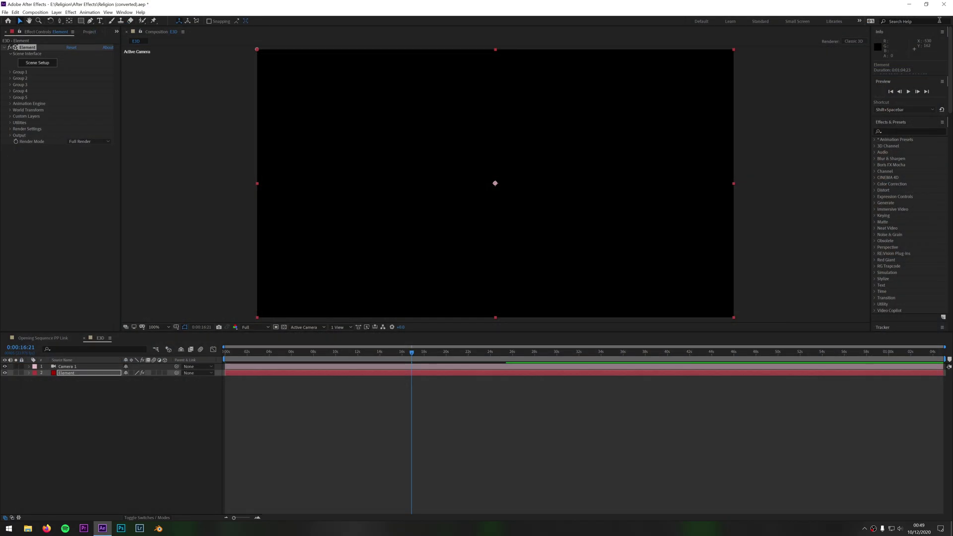
Orbit, pan and dolly Camera 1 to frame the end of the city blocks from slightly above, looking down the street.
{"action": "left_click", "coordinate": [82, 366]}
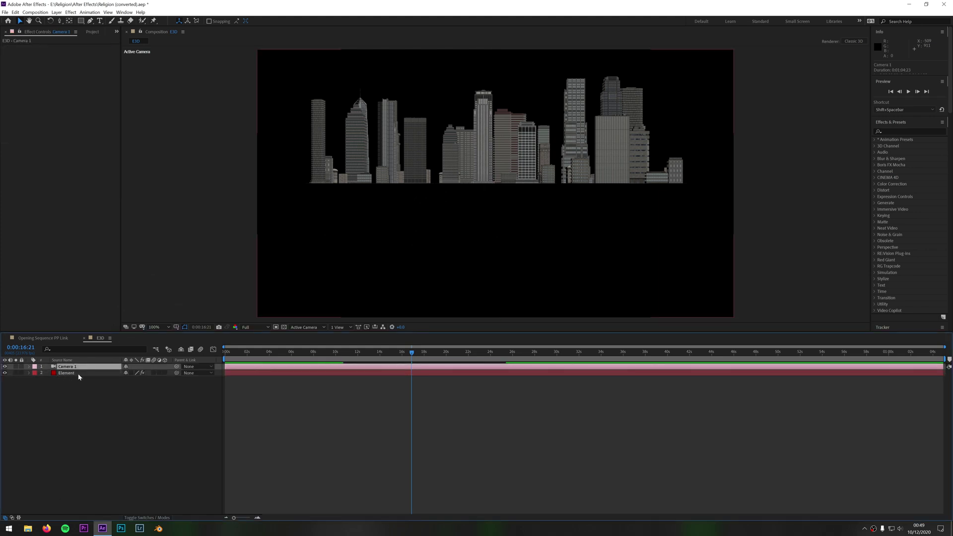
{"action": "key", "text": "c"}
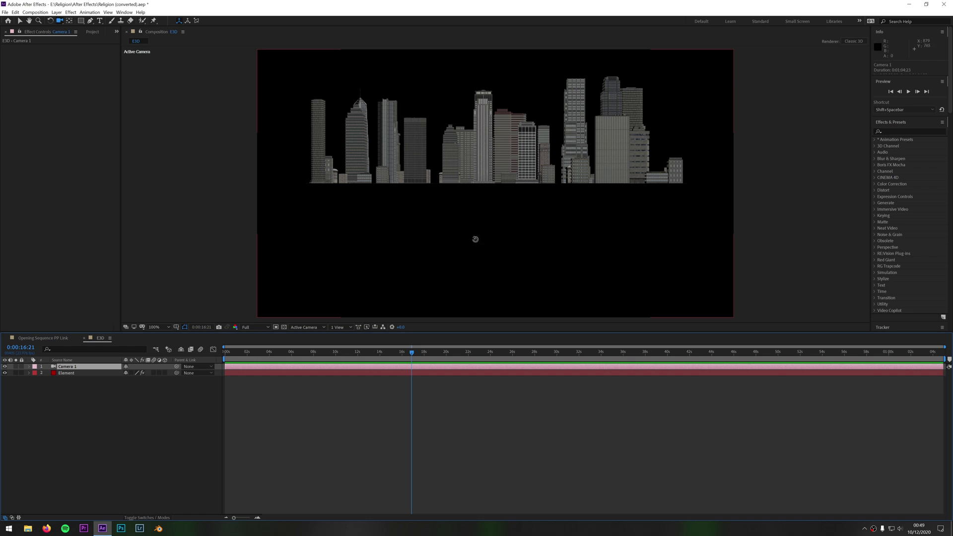
{"action": "left_click_drag", "start_coordinate": [480, 241], "coordinate": [463, 31]}
{"action": "left_click_drag", "start_coordinate": [509, 281], "coordinate": [381, 228]}
{"action": "key", "text": "c"}
{"action": "left_click_drag", "start_coordinate": [552, 184], "coordinate": [415, 227]}
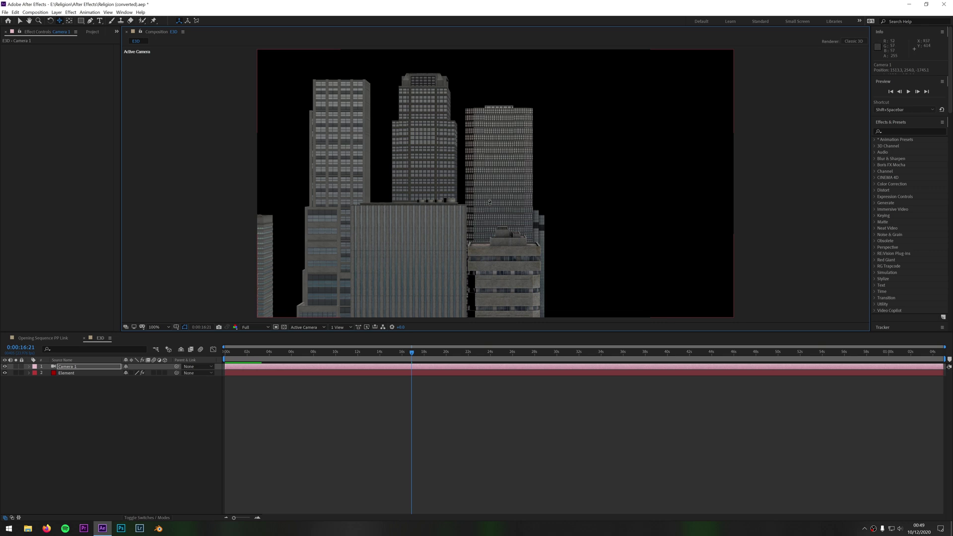
{"action": "left_click_drag", "start_coordinate": [494, 208], "coordinate": [412, 215]}
{"action": "left_click_drag", "start_coordinate": [465, 228], "coordinate": [450, 217]}
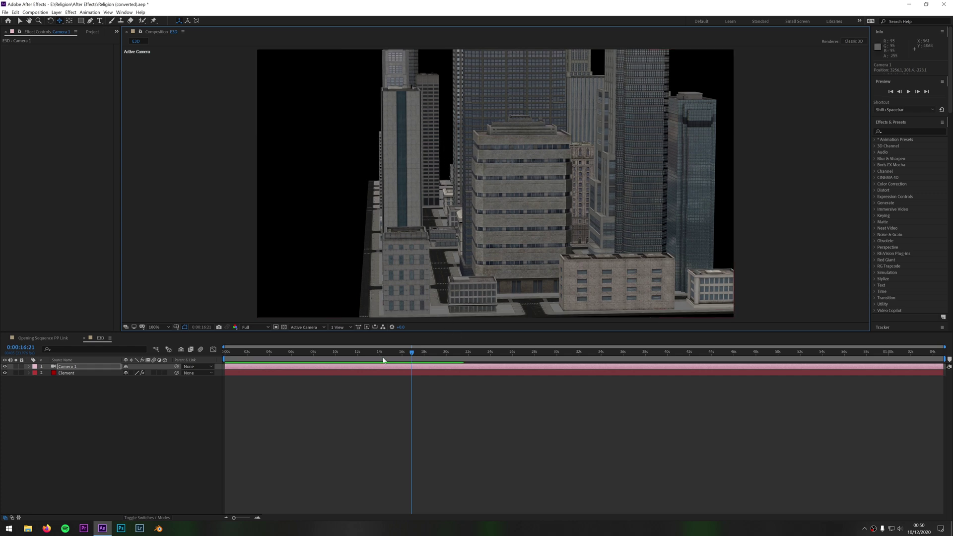
Set starting keyframes for Camera 1's Point of Interest and Position at 0:00:00:00.
{"action": "left_click_drag", "start_coordinate": [412, 353], "coordinate": [62, 361]}
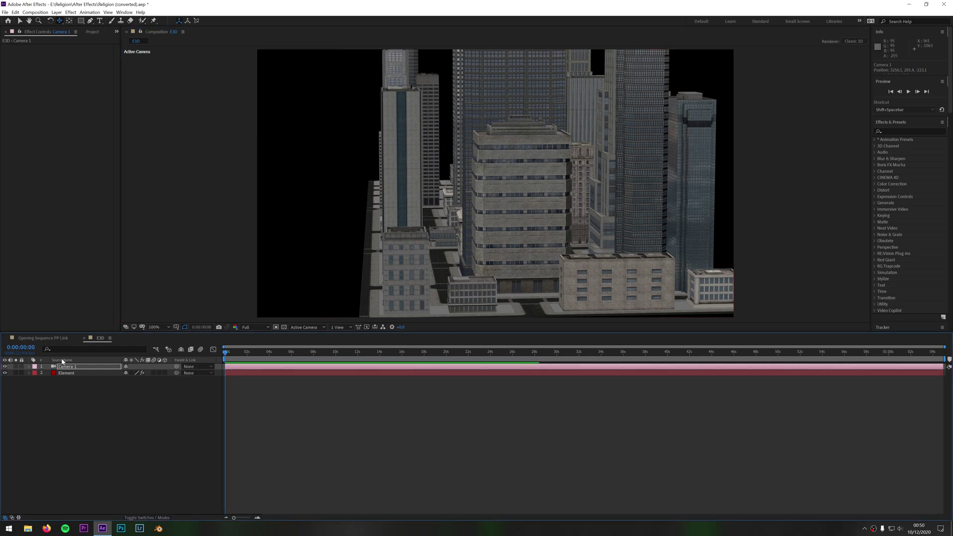
{"action": "left_click", "coordinate": [29, 366]}
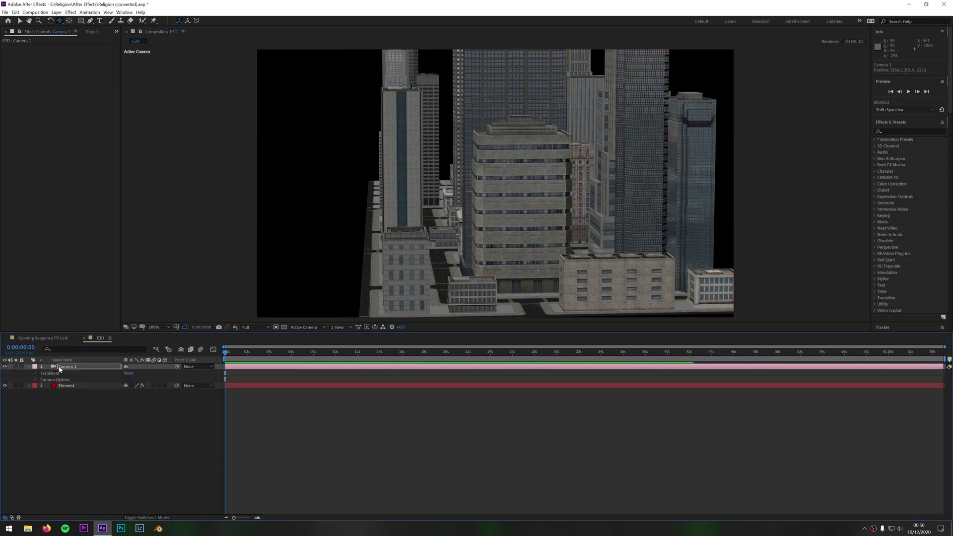
{"action": "left_click", "coordinate": [34, 373]}
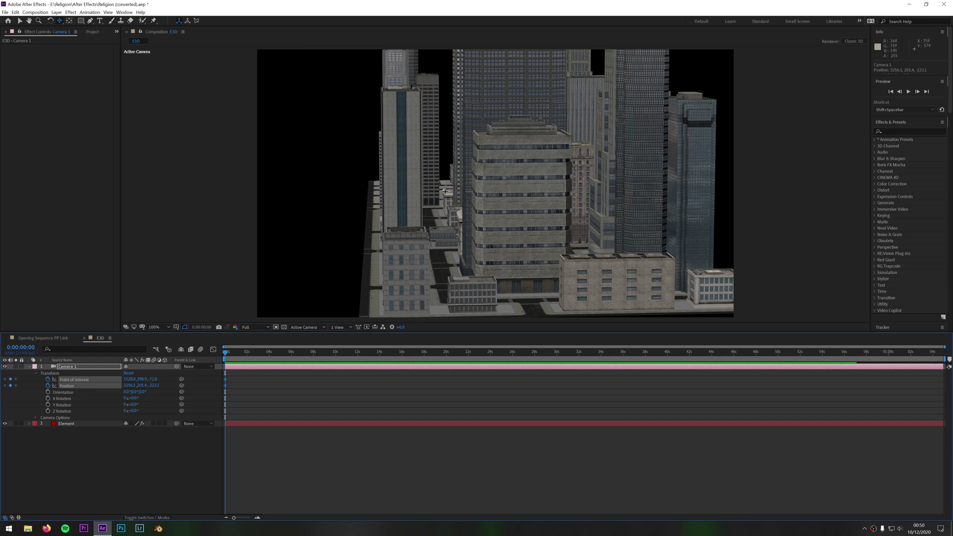
At 0:00:15:19, move Camera 1 forward between the skyscrapers and angle it down the street to keyframe the end of the move.
{"action": "left_click_drag", "start_coordinate": [224, 356], "coordinate": [398, 370]}
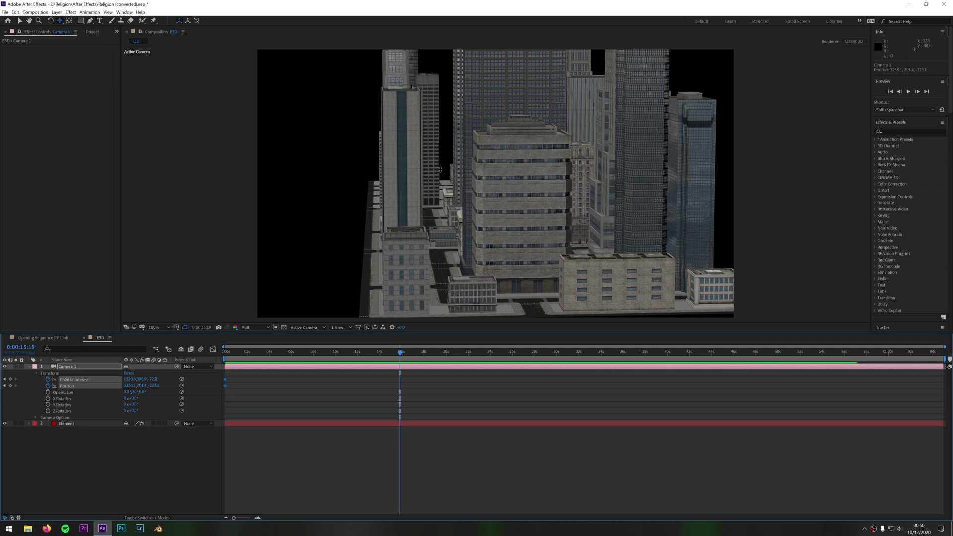
{"action": "left_click_drag", "start_coordinate": [442, 205], "coordinate": [377, 226]}
{"action": "key", "text": "c"}
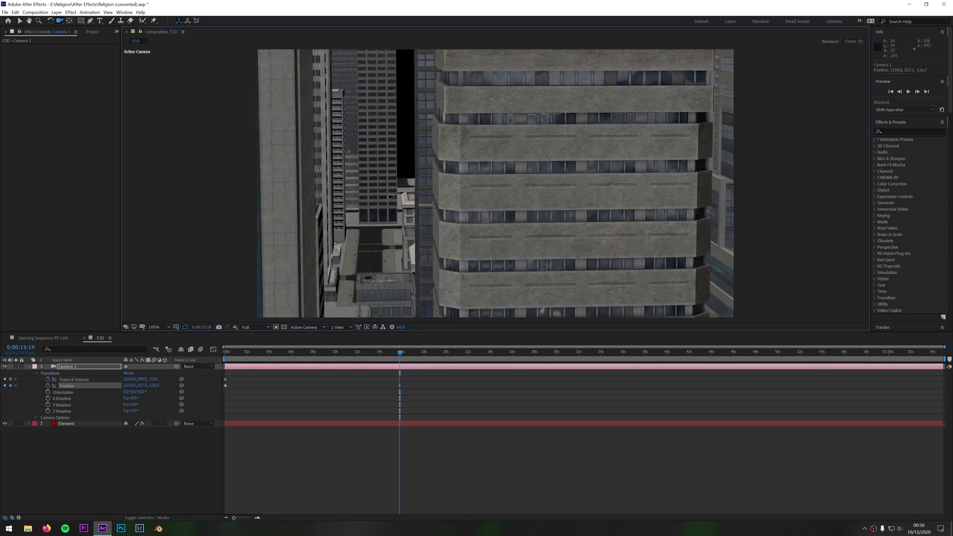
{"action": "left_click_drag", "start_coordinate": [390, 175], "coordinate": [430, 211]}
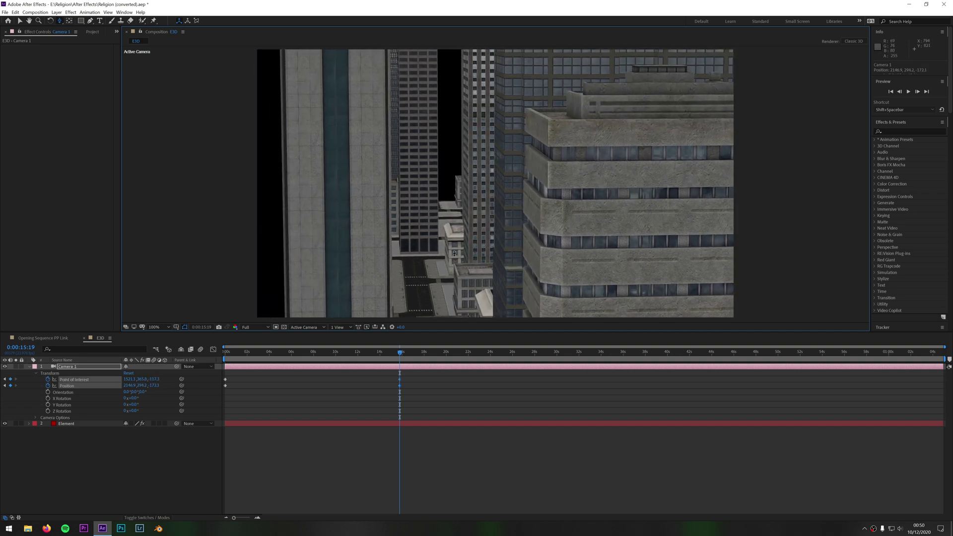
{"action": "left_click_drag", "start_coordinate": [454, 253], "coordinate": [407, 219]}
{"action": "left_click_drag", "start_coordinate": [404, 181], "coordinate": [440, 204]}
{"action": "left_click_drag", "start_coordinate": [450, 236], "coordinate": [476, 213]}
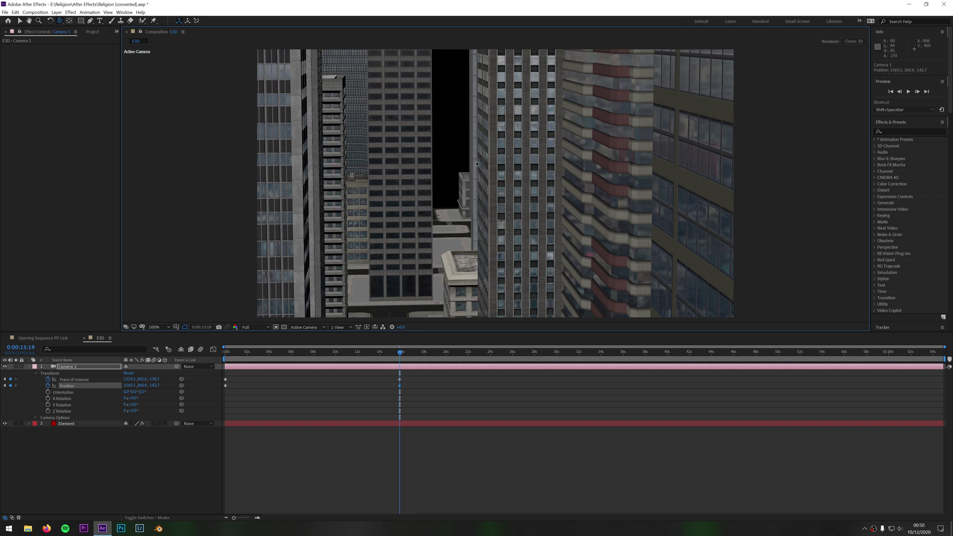
{"action": "left_click_drag", "start_coordinate": [475, 166], "coordinate": [473, 227]}
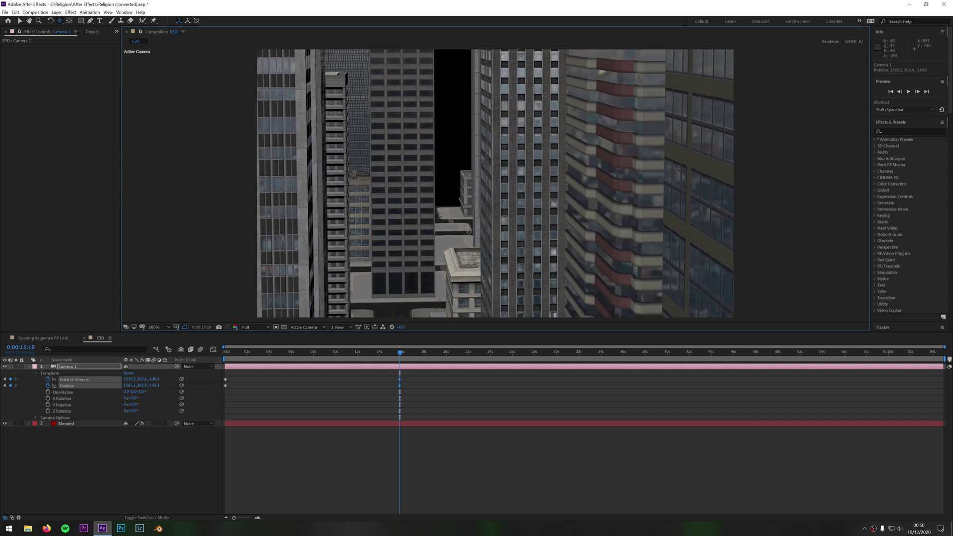
{"action": "left_click_drag", "start_coordinate": [466, 274], "coordinate": [462, 105]}
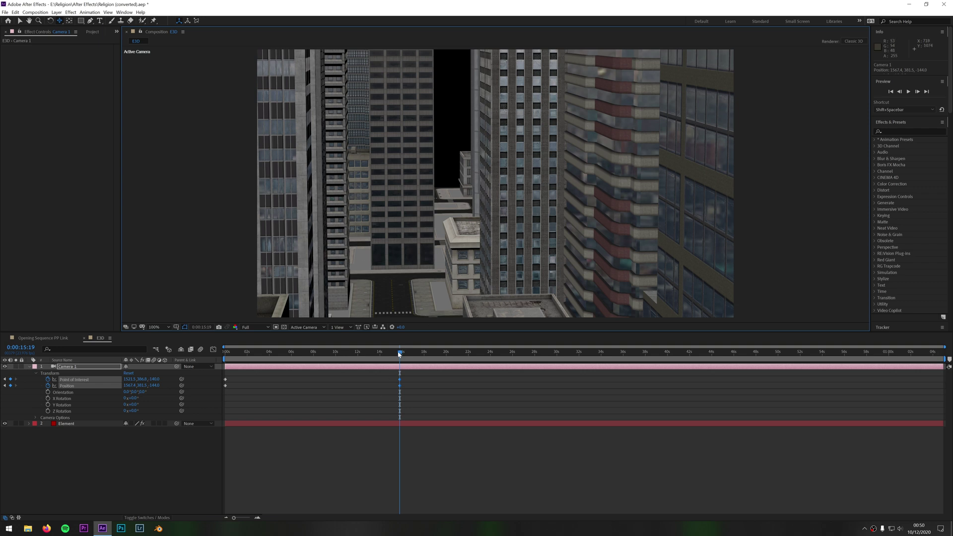
Preview the camera move from about 10 seconds and scrub back to 0:00:04:15 to check the flight between the buildings.
{"action": "left_click_drag", "start_coordinate": [399, 354], "coordinate": [337, 359]}
{"action": "key", "text": "space"}
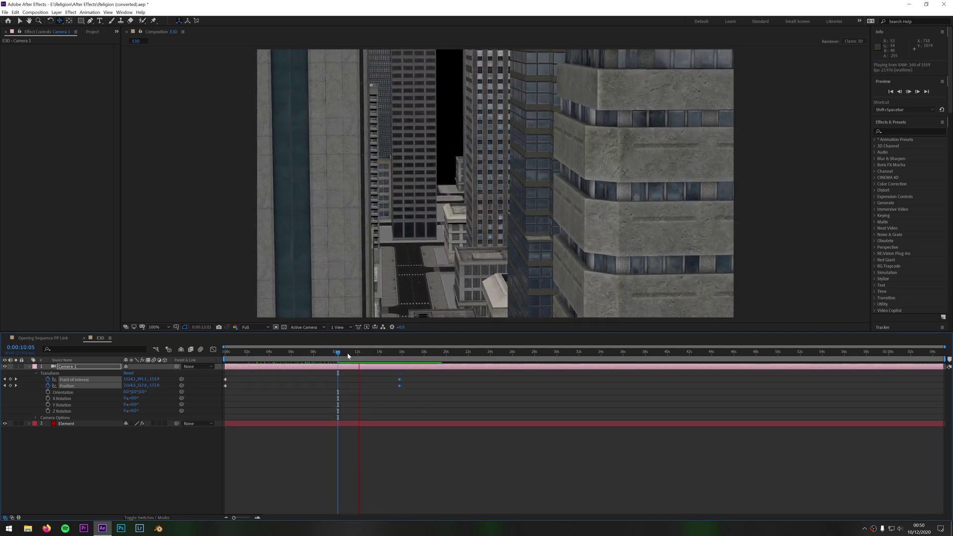
{"action": "left_click_drag", "start_coordinate": [357, 356], "coordinate": [276, 355]}
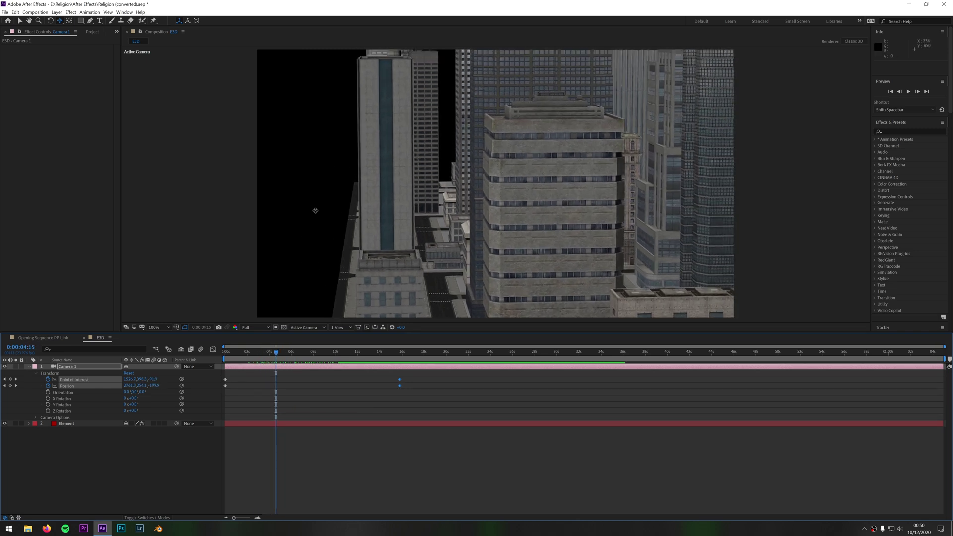
Show the physical environment in the background through the Element layer's render settings.
{"action": "left_click", "coordinate": [67, 424]}
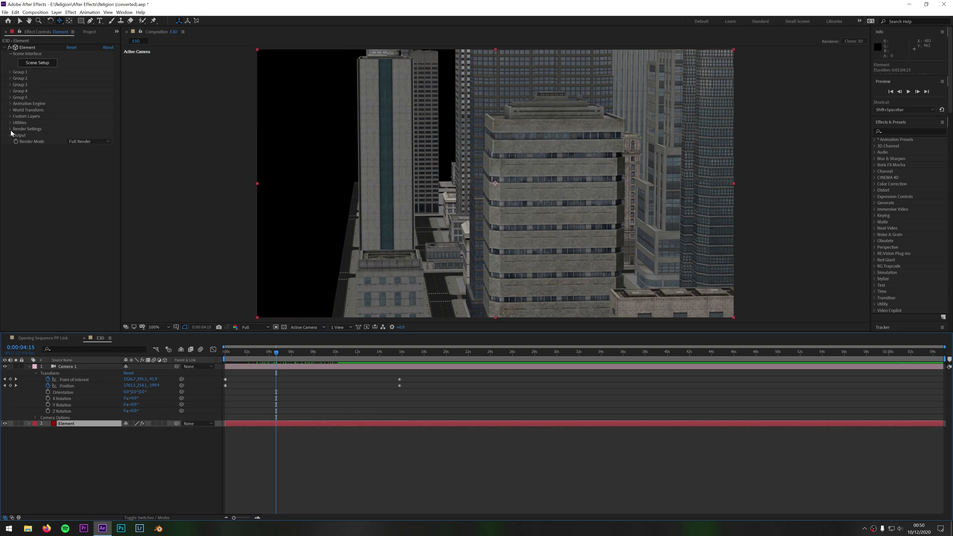
{"action": "left_click", "coordinate": [10, 130]}
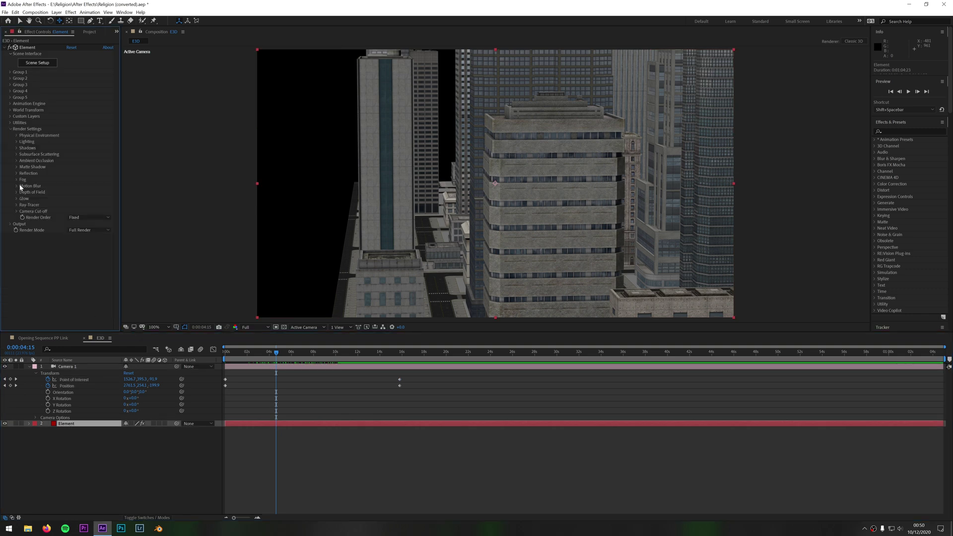
{"action": "left_click", "coordinate": [16, 135]}
{"action": "left_click", "coordinate": [69, 174]}
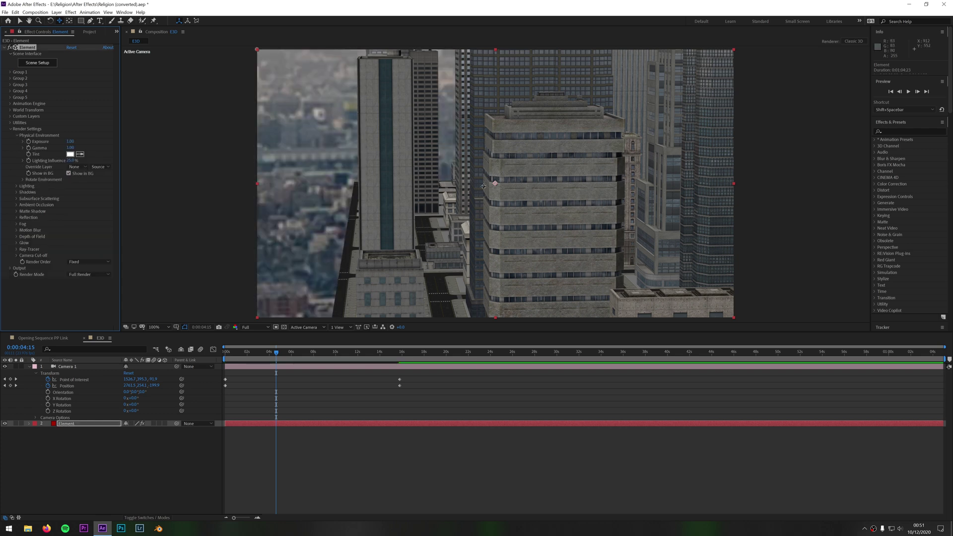
Reframe the camera at 0:00:04:15 to bring the sky above the skyline into view, and preview the flight.
{"action": "key", "text": "c"}
{"action": "left_click_drag", "start_coordinate": [474, 217], "coordinate": [476, 312]}
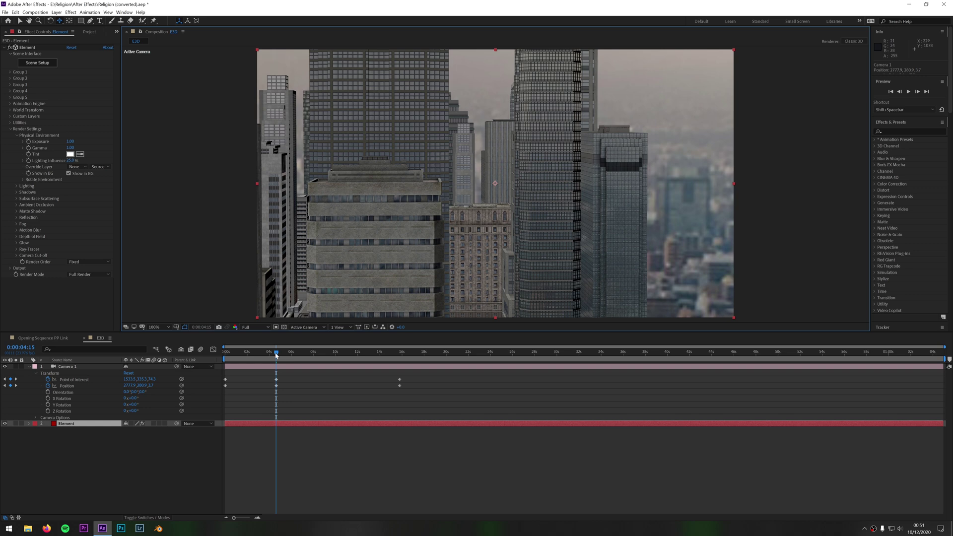
{"action": "key", "text": "shift+space"}
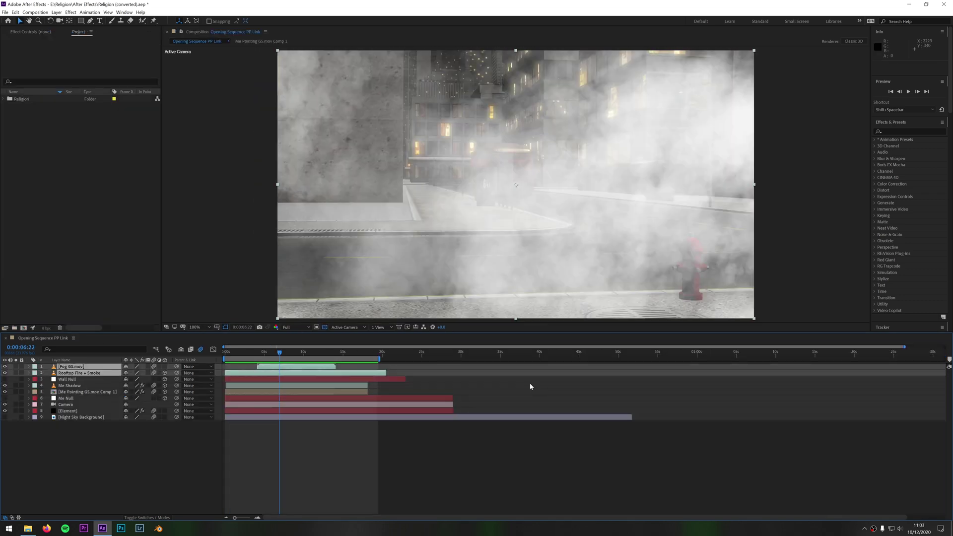
Preview the Opening Sequence PP Link composition and hide its fog, rooftop fire and smoke, Me Shadow, Me Pointing, Camera and Element layers.
{"action": "key", "text": "space"}
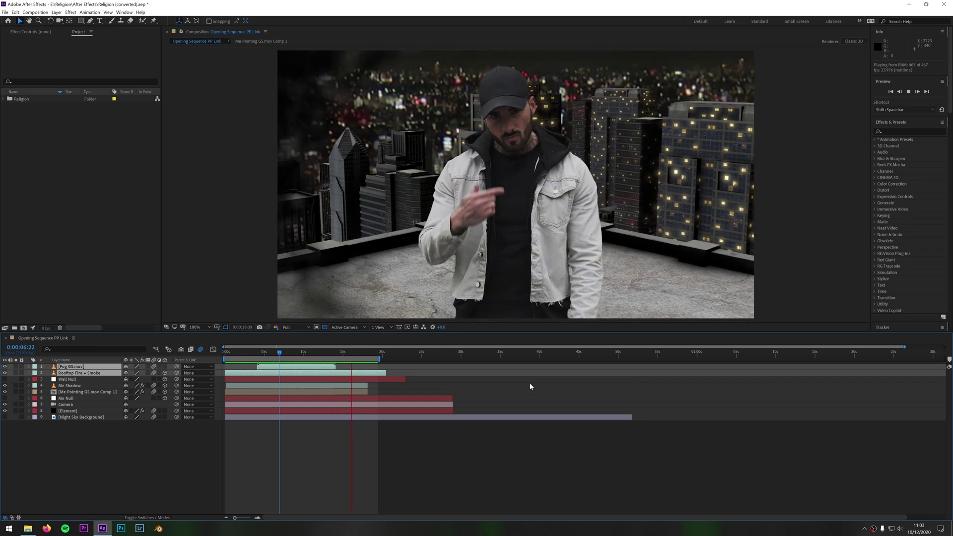
{"action": "key", "text": "space"}
{"action": "left_click_drag", "start_coordinate": [5, 366], "coordinate": [6, 371]}
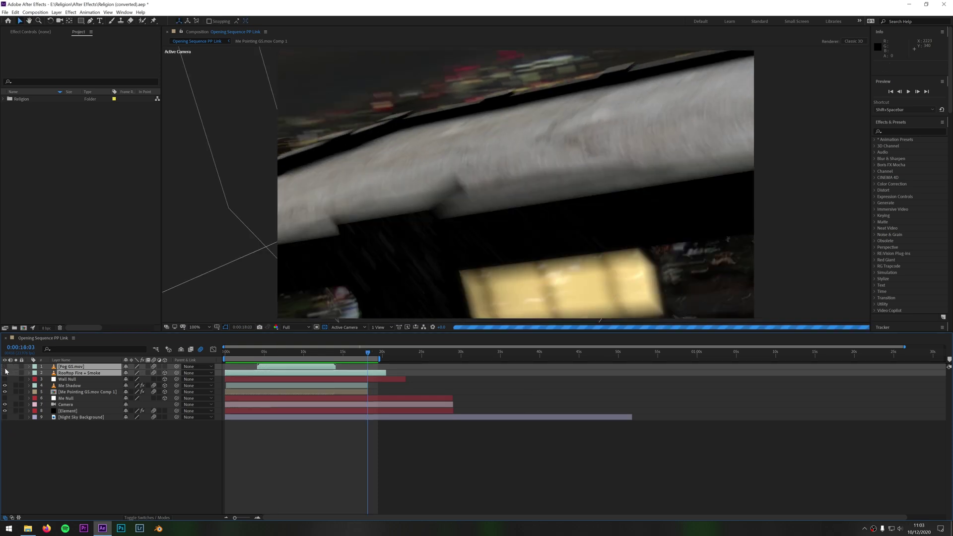
{"action": "left_click", "coordinate": [62, 439]}
{"action": "left_click", "coordinate": [5, 385]}
{"action": "left_click", "coordinate": [5, 391]}
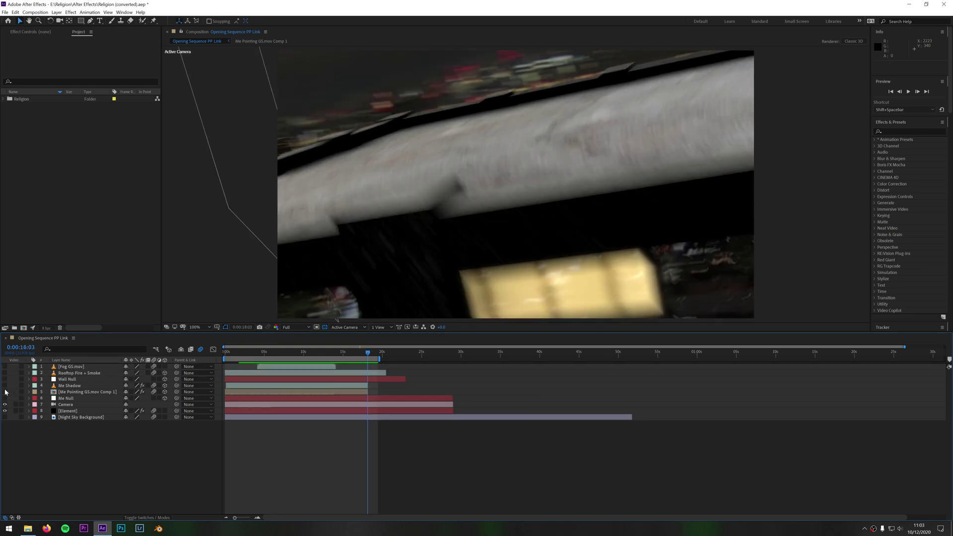
{"action": "left_click", "coordinate": [5, 411]}
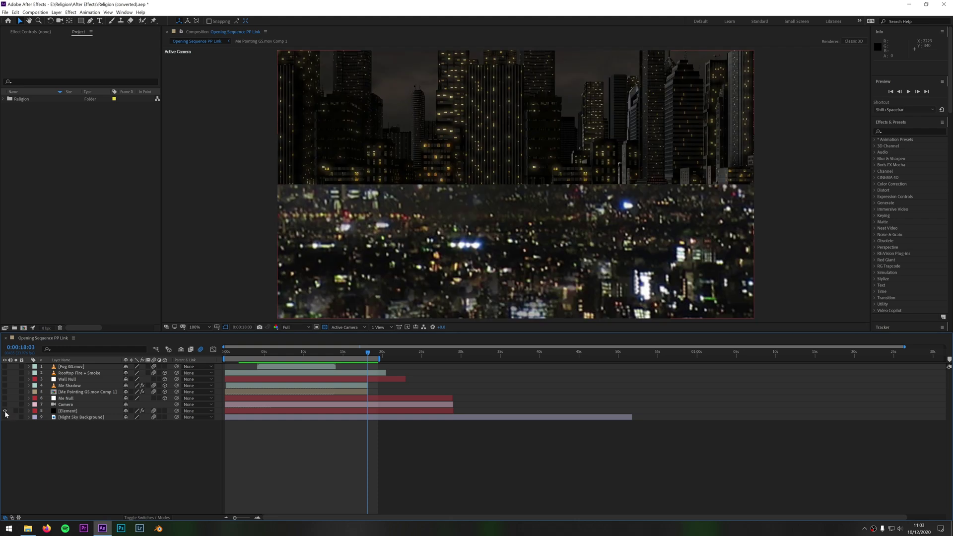
{"action": "left_click", "coordinate": [4, 410]}
Show the Night Sky Background layer, open it on its own to examine the full panorama, and hide it again.
{"action": "left_click", "coordinate": [5, 417]}
{"action": "left_click", "coordinate": [64, 417]}
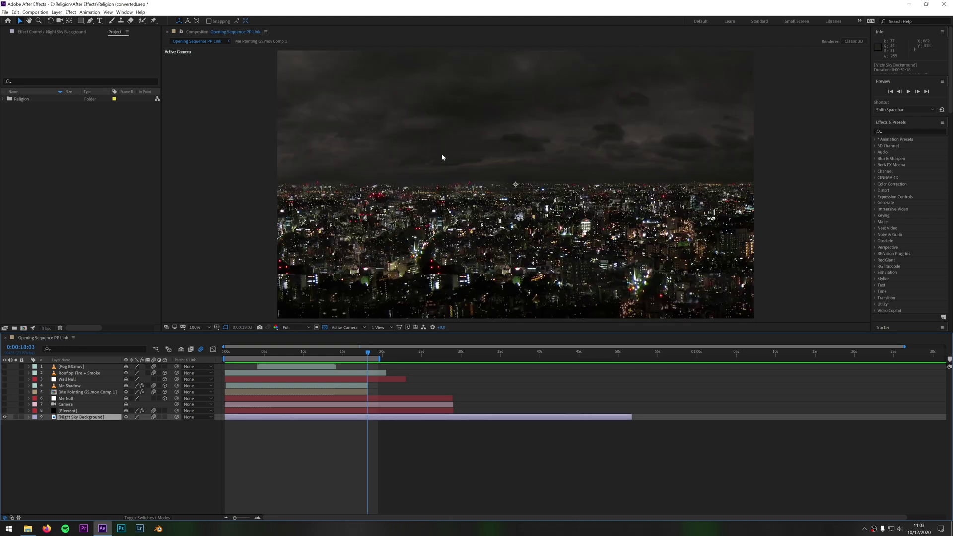
{"action": "double_click", "coordinate": [87, 416]}
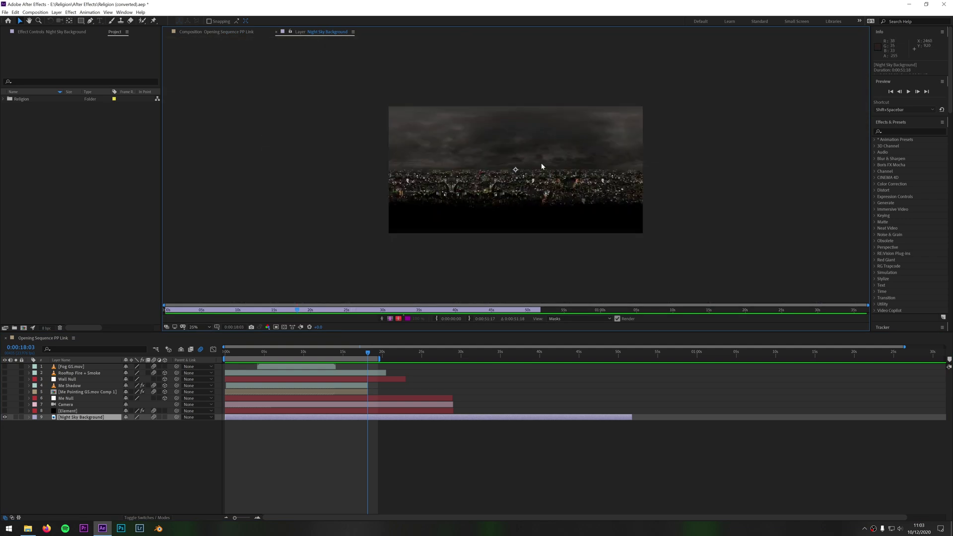
{"action": "key", "text": "period"}
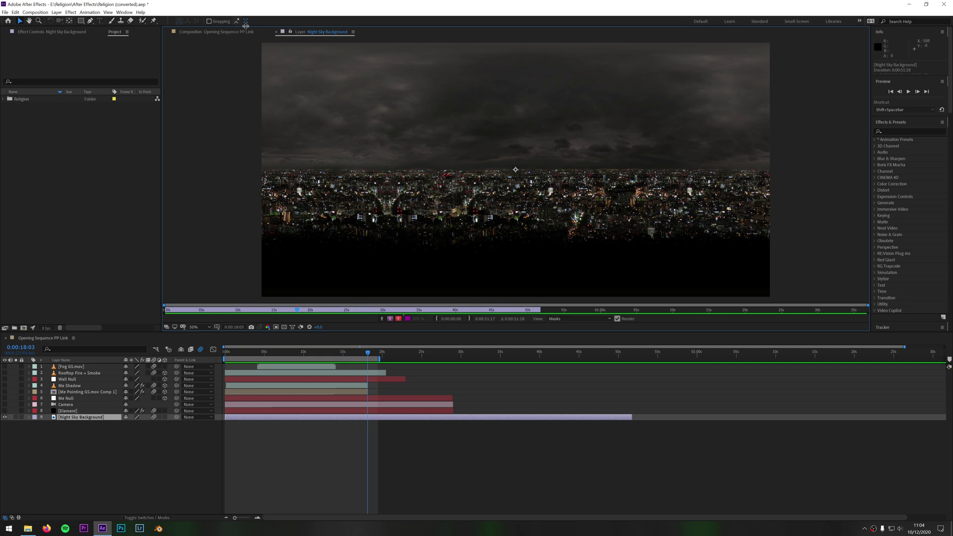
{"action": "left_click", "coordinate": [276, 32]}
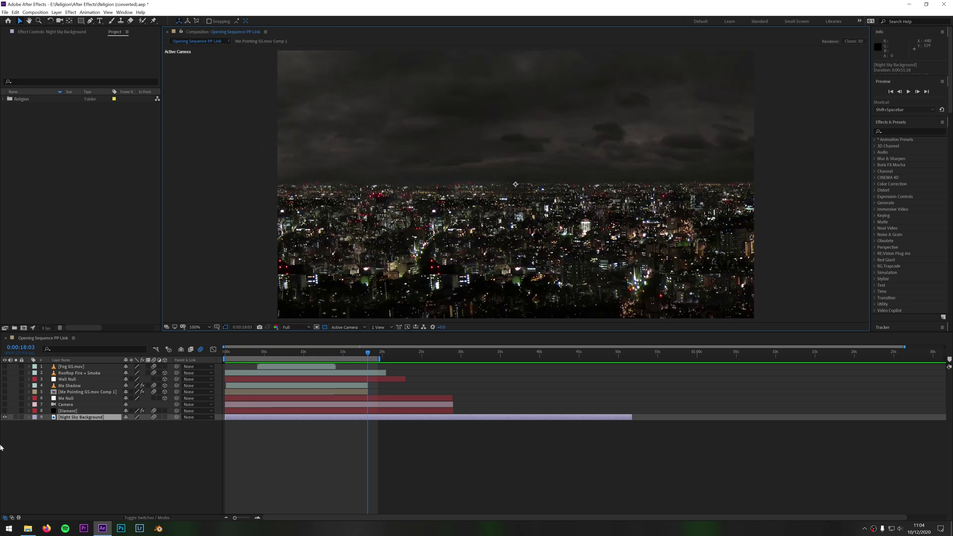
{"action": "left_click", "coordinate": [5, 417]}
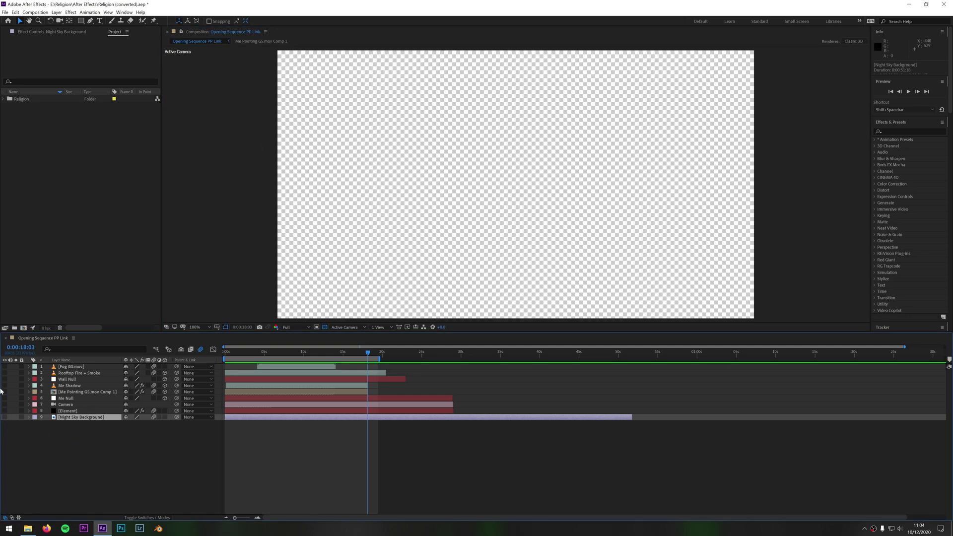
Show the Element layer of the opening sequence and open its Scene Setup.
{"action": "left_click", "coordinate": [76, 412]}
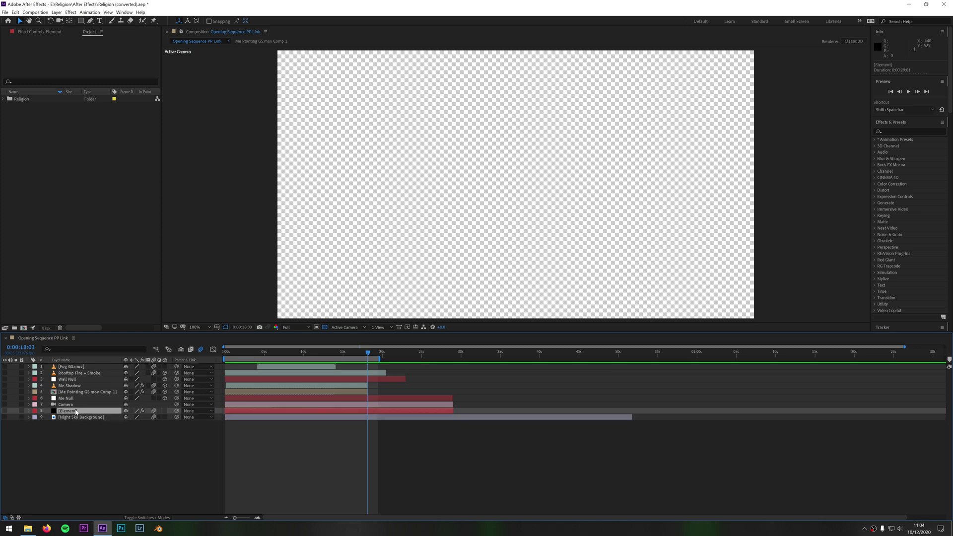
{"action": "left_click", "coordinate": [5, 411]}
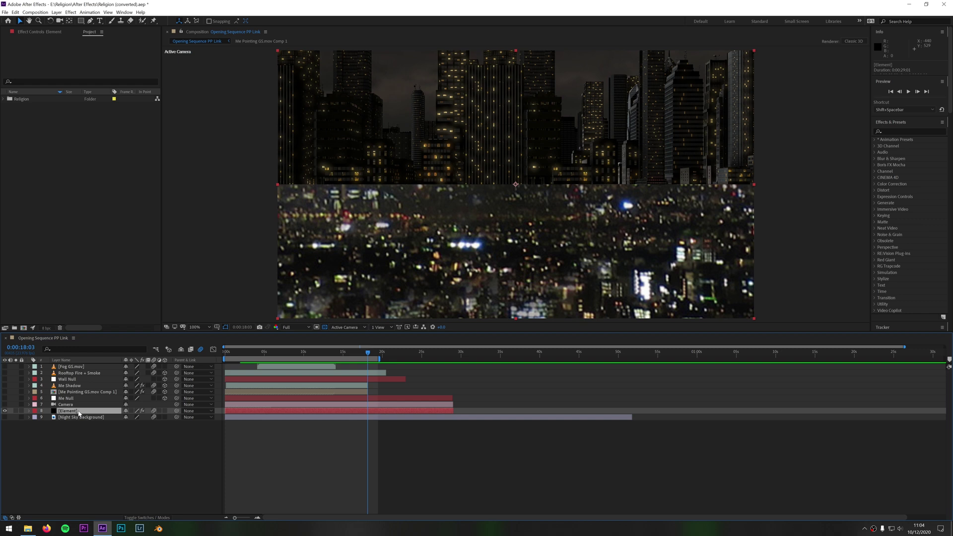
{"action": "left_click", "coordinate": [35, 33]}
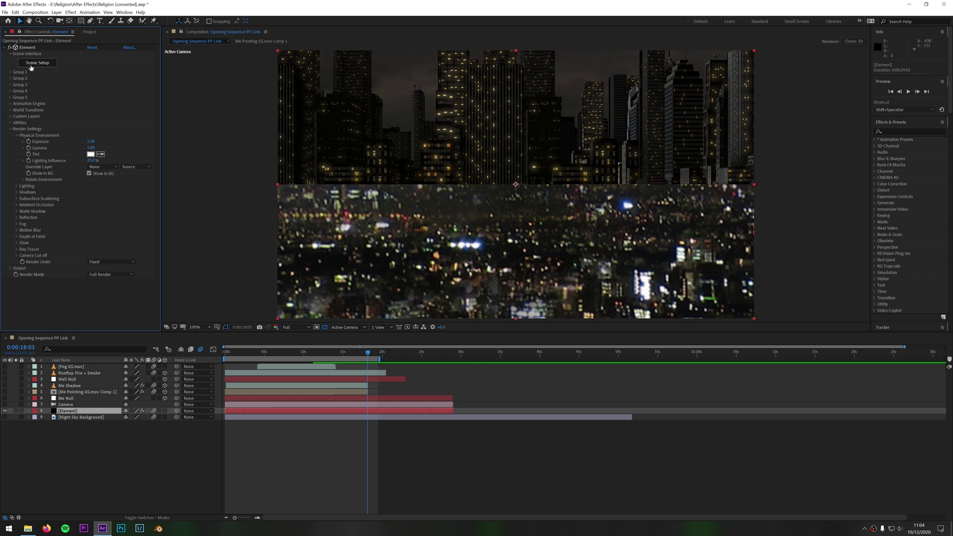
{"action": "left_click", "coordinate": [35, 68]}
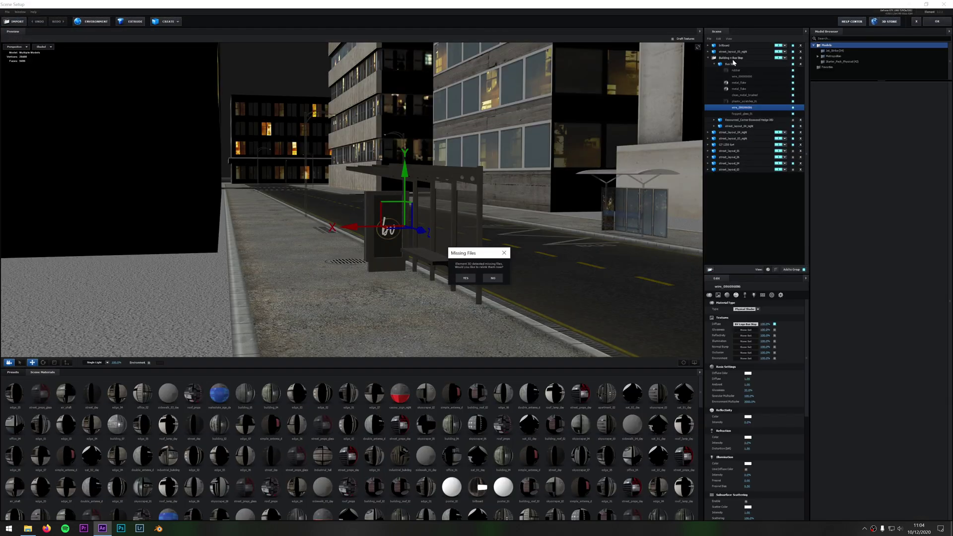
Toggle the bus stop's metal materials off and on in a close-up of its sign to identify the parts they cover.
{"action": "mouse_move", "coordinate": [450, 248]}
{"action": "left_mouse_down"}
{"action": "mouse_move", "coordinate": [477, 246]}
{"action": "mouse_move", "coordinate": [441, 251]}
{"action": "left_mouse_up"}
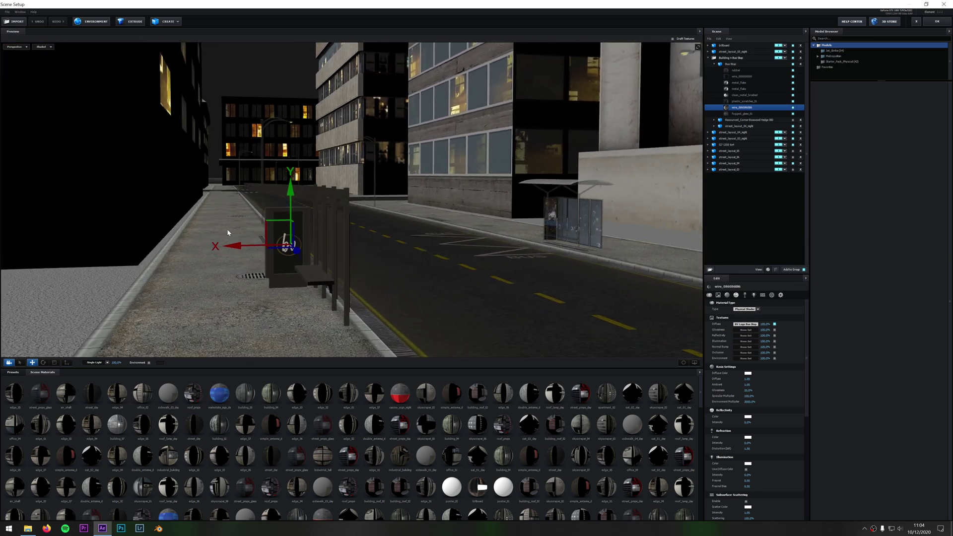
{"action": "left_click_drag", "start_coordinate": [382, 216], "coordinate": [469, 200]}
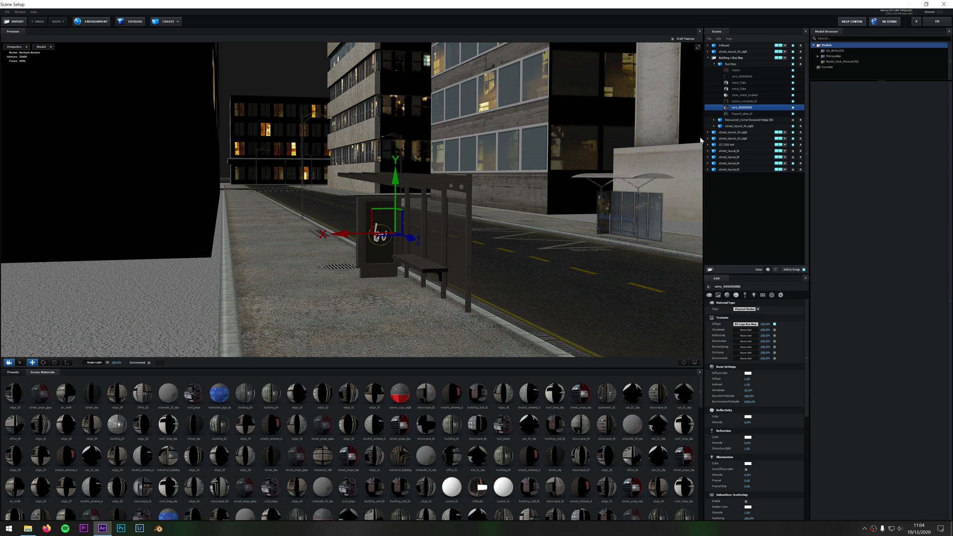
{"action": "scroll", "coordinate": [424, 267], "scroll_direction": "up", "scroll_amount": 5}
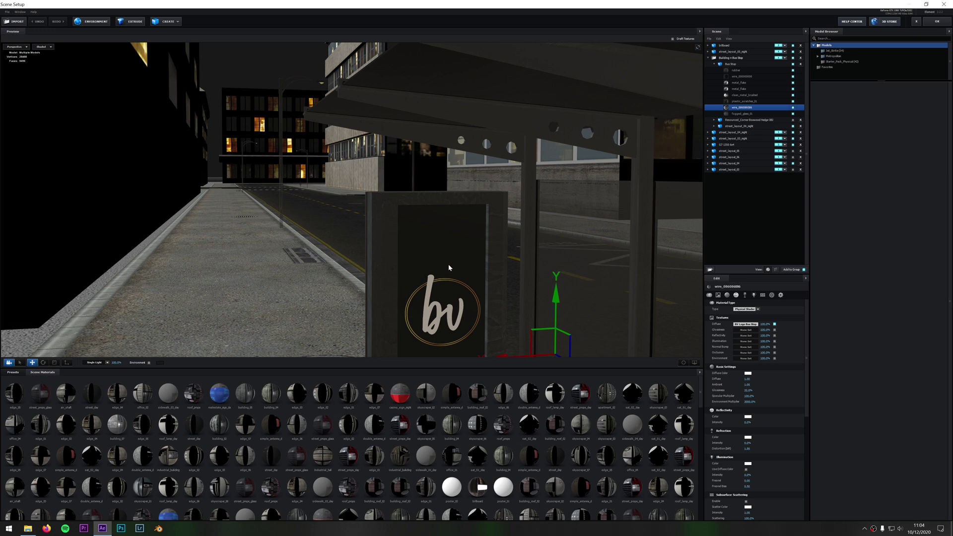
{"action": "left_click_drag", "start_coordinate": [445, 255], "coordinate": [442, 247]}
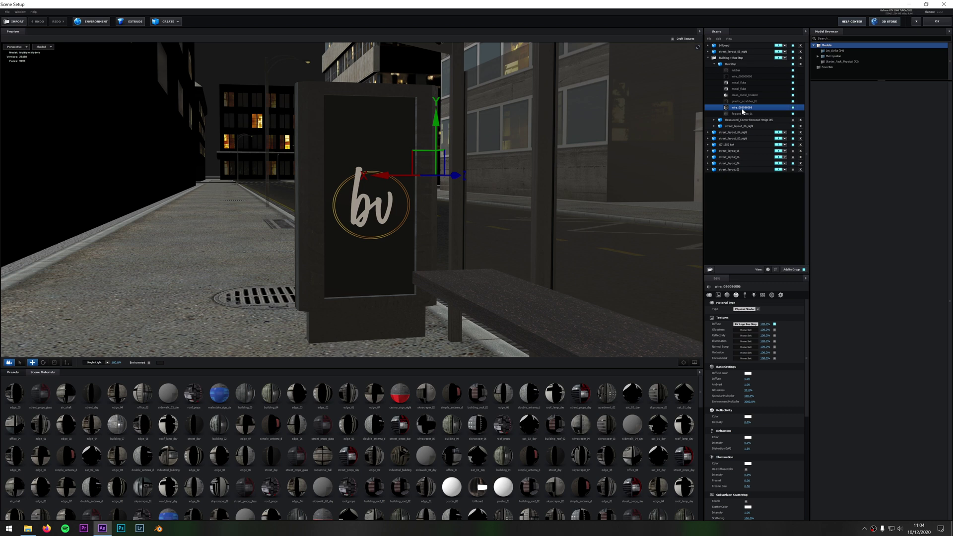
{"action": "left_click", "coordinate": [793, 88]}
{"action": "left_click", "coordinate": [793, 88]}
{"action": "left_click", "coordinate": [793, 83]}
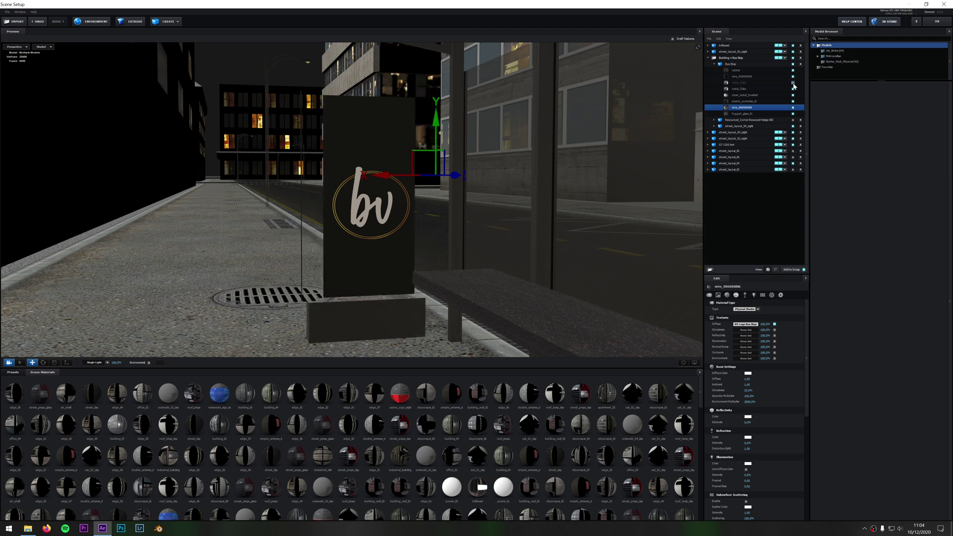
{"action": "left_click", "coordinate": [793, 83]}
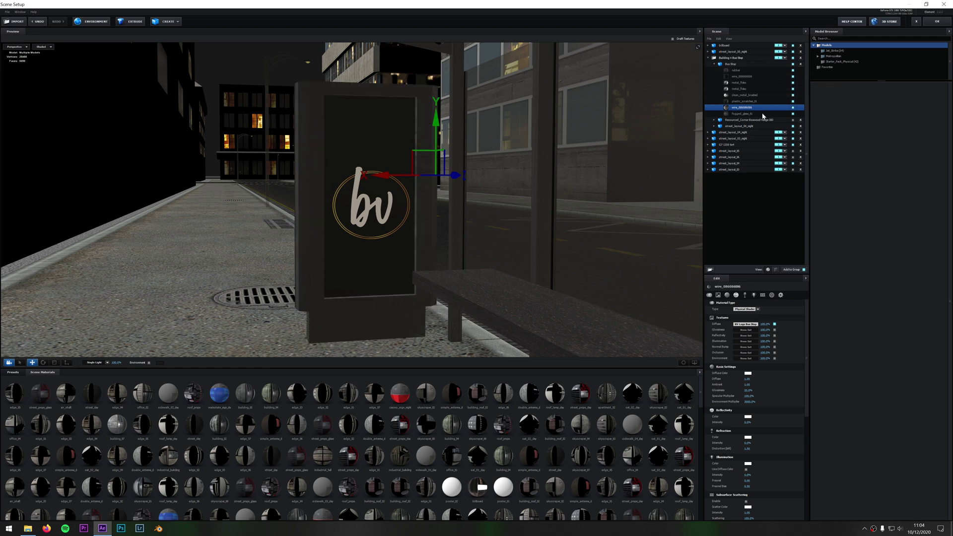
Toggle the logo panel's wire material off and on to identify which surface of the bus stop sign it covers.
{"action": "left_click", "coordinate": [793, 108]}
{"action": "left_click", "coordinate": [793, 108]}
{"action": "left_click", "coordinate": [794, 108]}
{"action": "left_click", "coordinate": [793, 108]}
Try the Remake 3 iPhone X screen image as the sign panel's Diffuse texture, and restore BV Logo Bus Stop Sign Texture Map.jpg.
{"action": "left_click", "coordinate": [749, 324]}
{"action": "left_click", "coordinate": [744, 298]}
{"action": "left_click", "coordinate": [777, 303]}
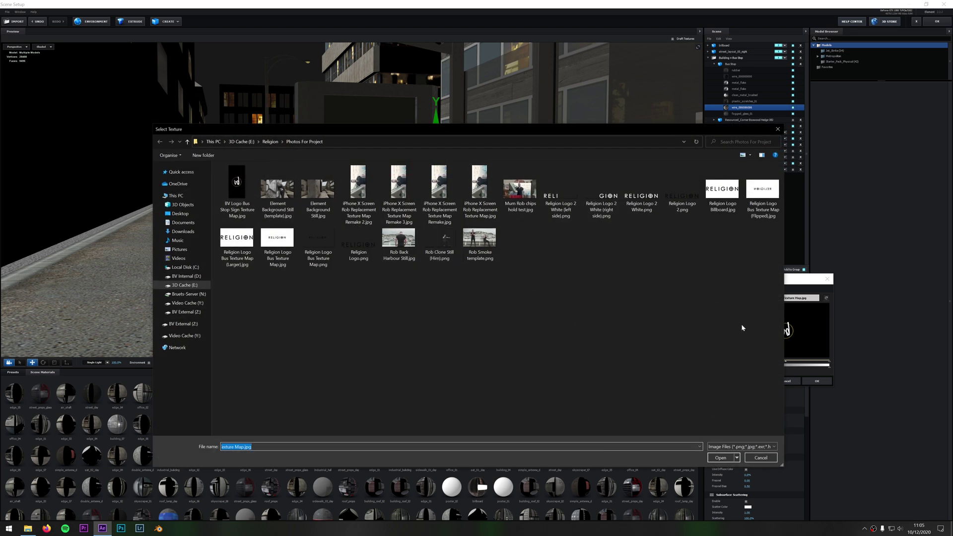
{"action": "left_click_drag", "start_coordinate": [498, 127], "coordinate": [404, 222]}
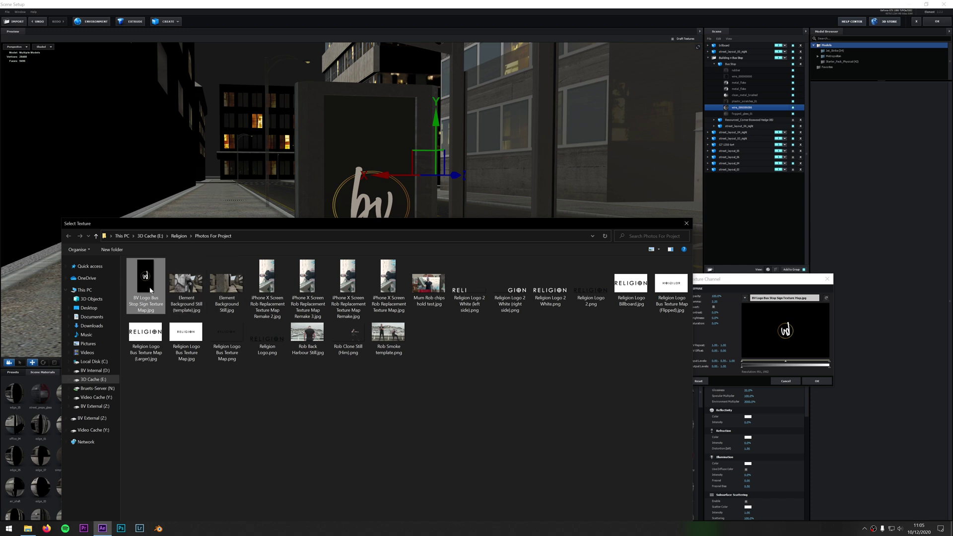
{"action": "left_click_drag", "start_coordinate": [266, 224], "coordinate": [278, 285]}
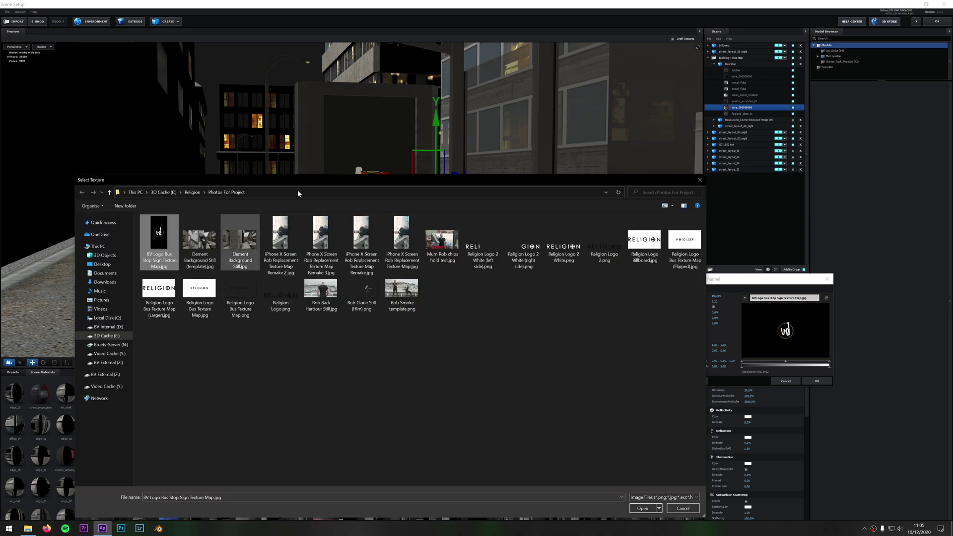
{"action": "left_click", "coordinate": [320, 243]}
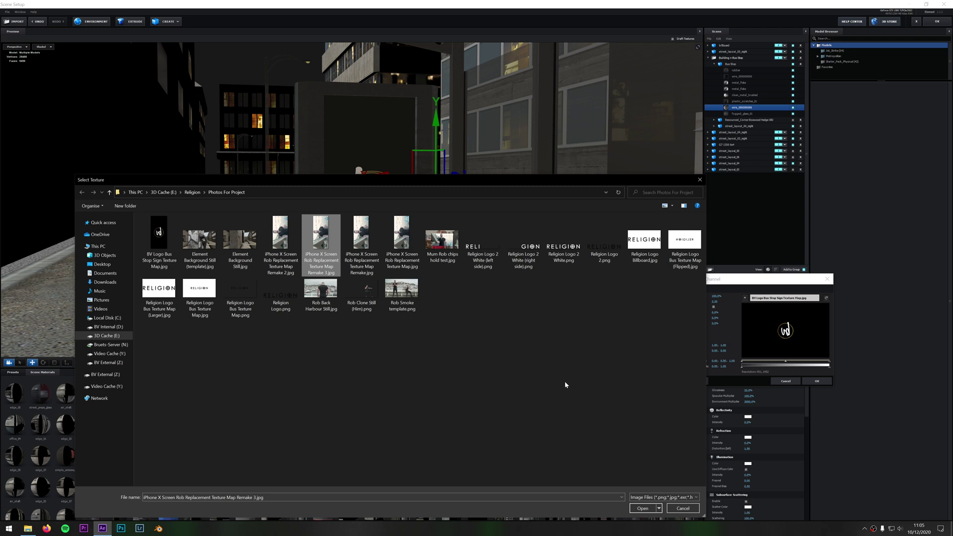
{"action": "left_click", "coordinate": [650, 510]}
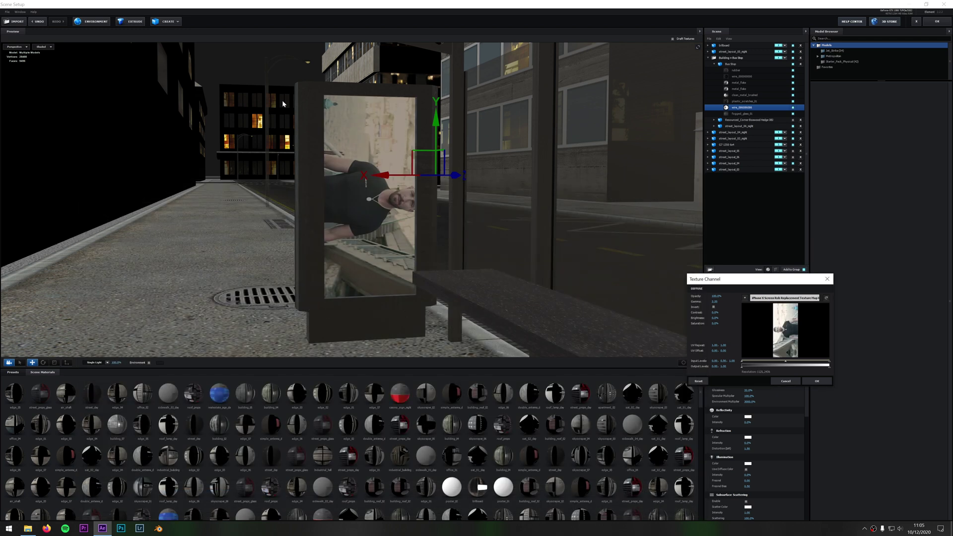
{"action": "left_click", "coordinate": [785, 298]}
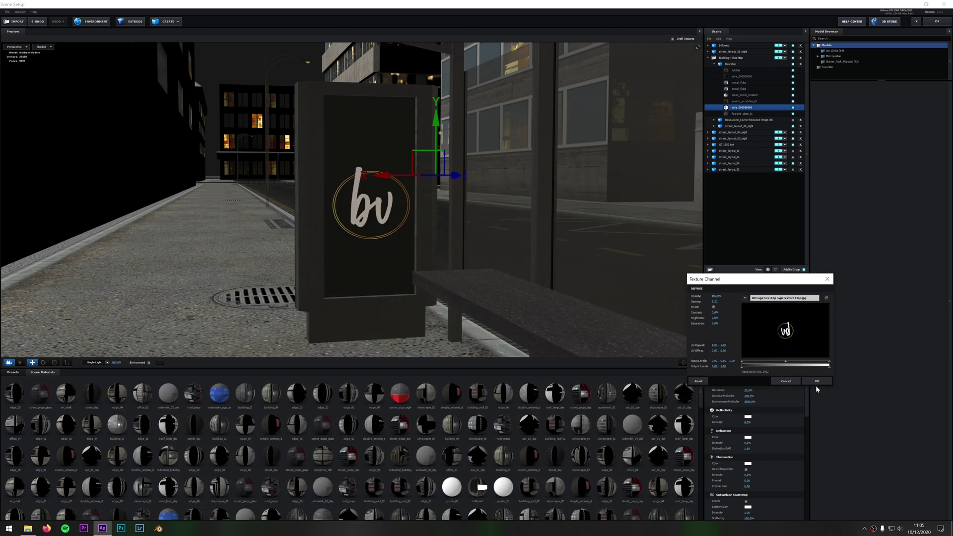
{"action": "left_click", "coordinate": [817, 381]}
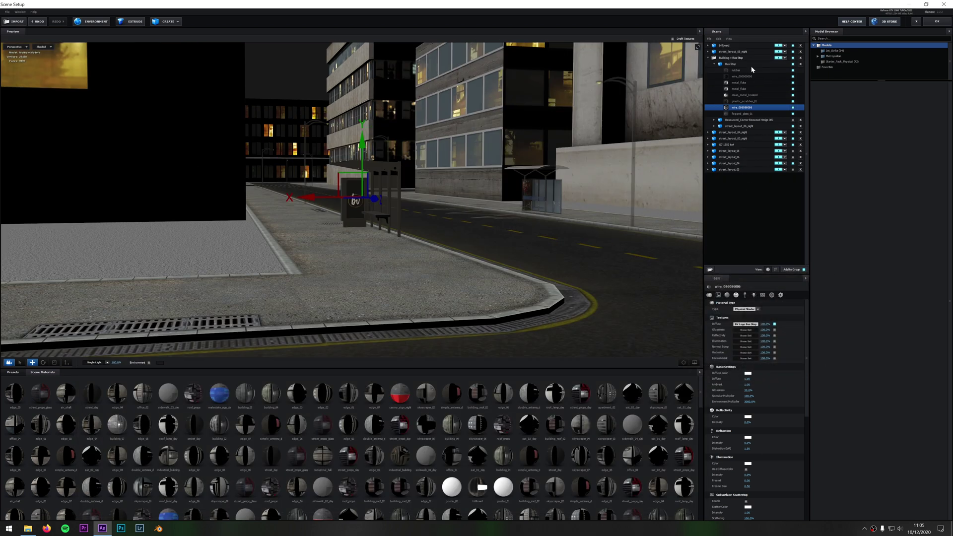
Examine the bus stop's placement in the street, view the separate coach model, and return to the Bus Stop model.
{"action": "left_click_drag", "start_coordinate": [478, 193], "coordinate": [478, 201]}
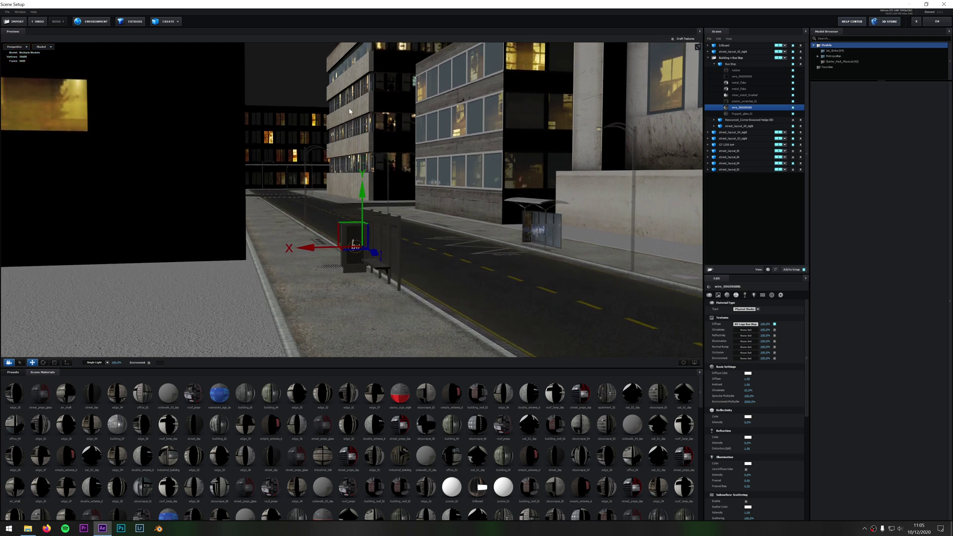
{"action": "mouse_move", "coordinate": [445, 267]}
{"action": "left_mouse_down"}
{"action": "mouse_move", "coordinate": [440, 250]}
{"action": "mouse_move", "coordinate": [442, 267]}
{"action": "mouse_move", "coordinate": [426, 248]}
{"action": "mouse_move", "coordinate": [436, 253]}
{"action": "left_mouse_up"}
{"action": "scroll", "coordinate": [441, 252], "scroll_direction": "up", "scroll_amount": 6}
{"action": "scroll", "coordinate": [442, 267], "scroll_direction": "down", "scroll_amount": 6}
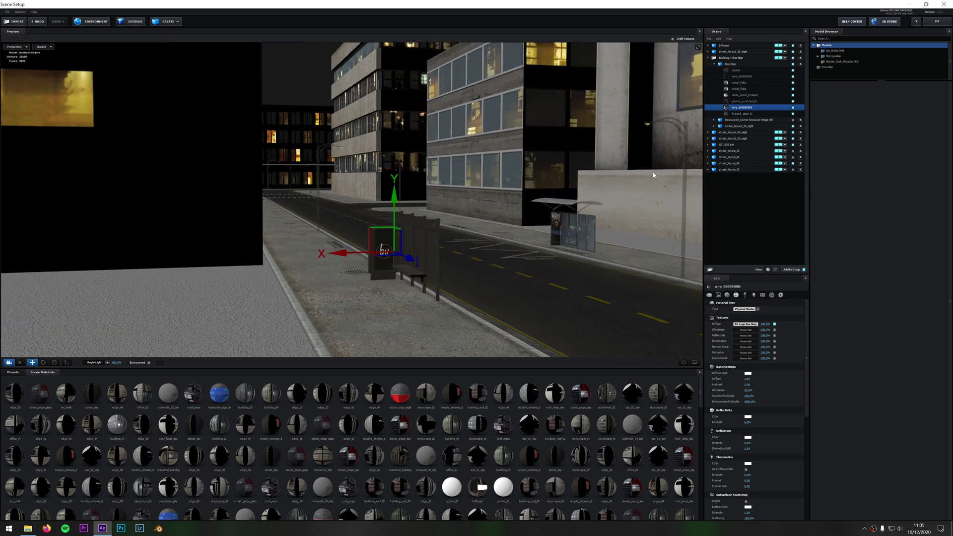
{"action": "left_click", "coordinate": [726, 144]}
{"action": "left_click_drag", "start_coordinate": [460, 283], "coordinate": [451, 275]}
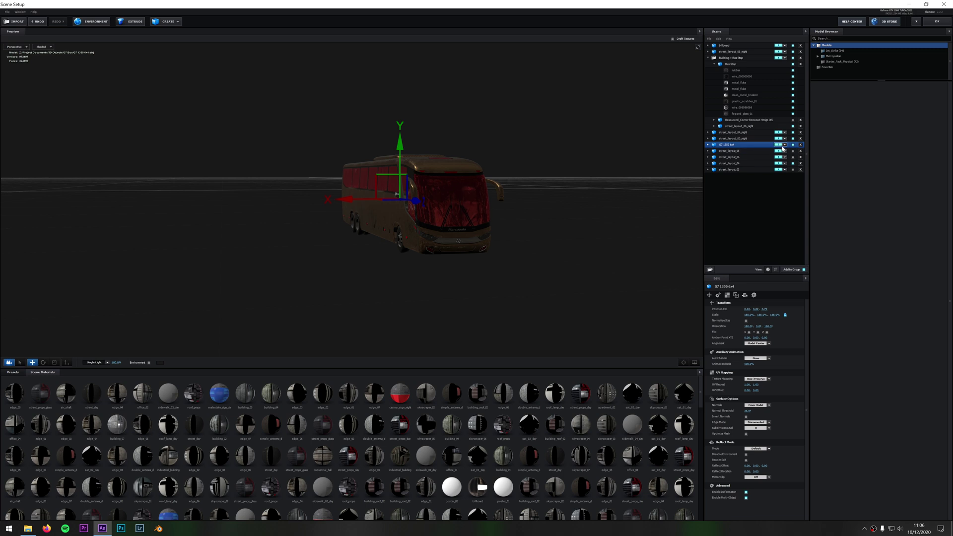
{"action": "left_click", "coordinate": [734, 64]}
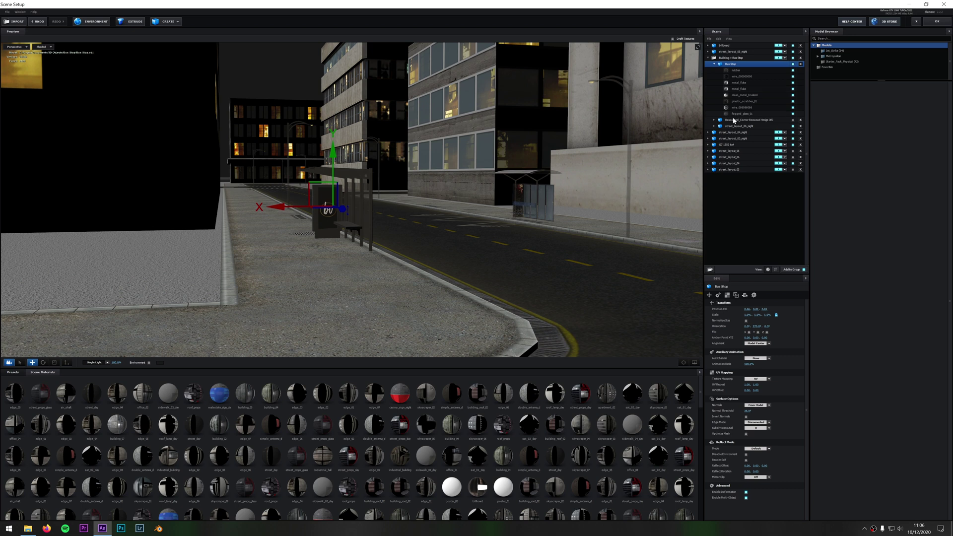
View the separate coach model and return to the Building + Bus Stop group.
{"action": "left_click", "coordinate": [781, 146]}
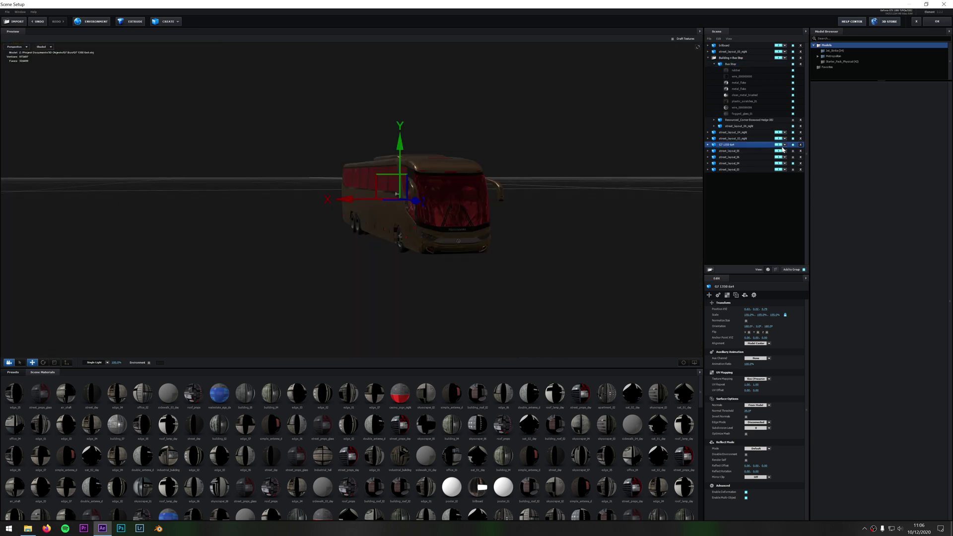
{"action": "left_click", "coordinate": [733, 59]}
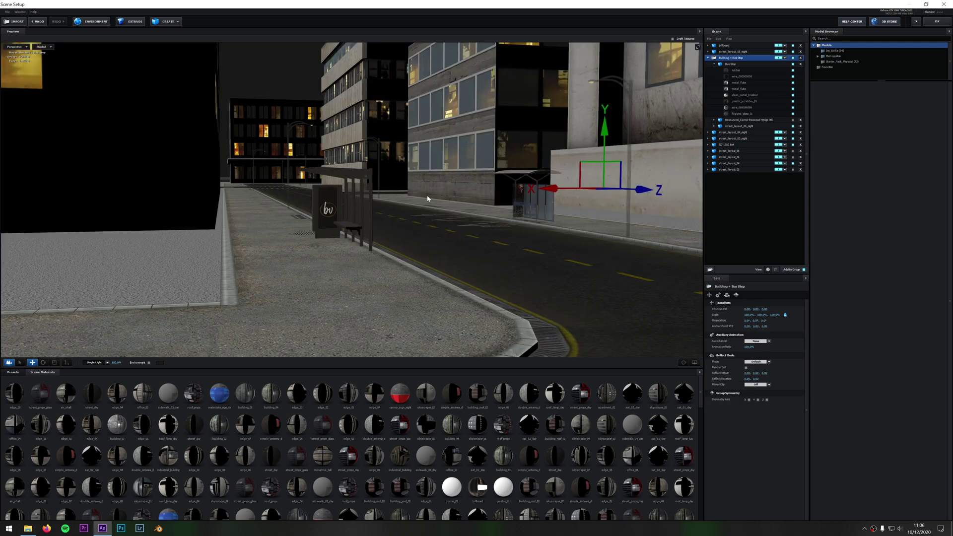
Review which custom layers can feed the Environment texture, and leave Scene Setup without changing anything.
{"action": "left_click", "coordinate": [96, 22]}
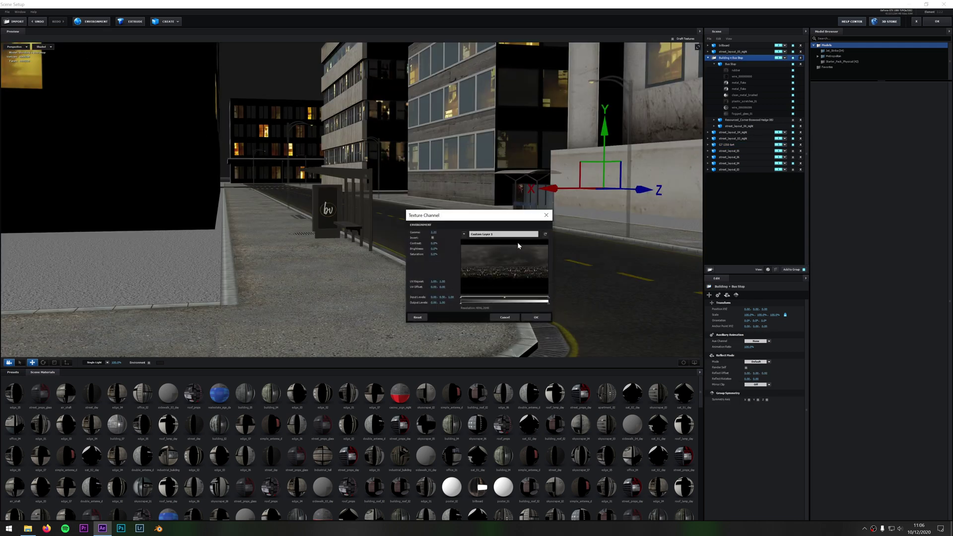
{"action": "left_click", "coordinate": [479, 234]}
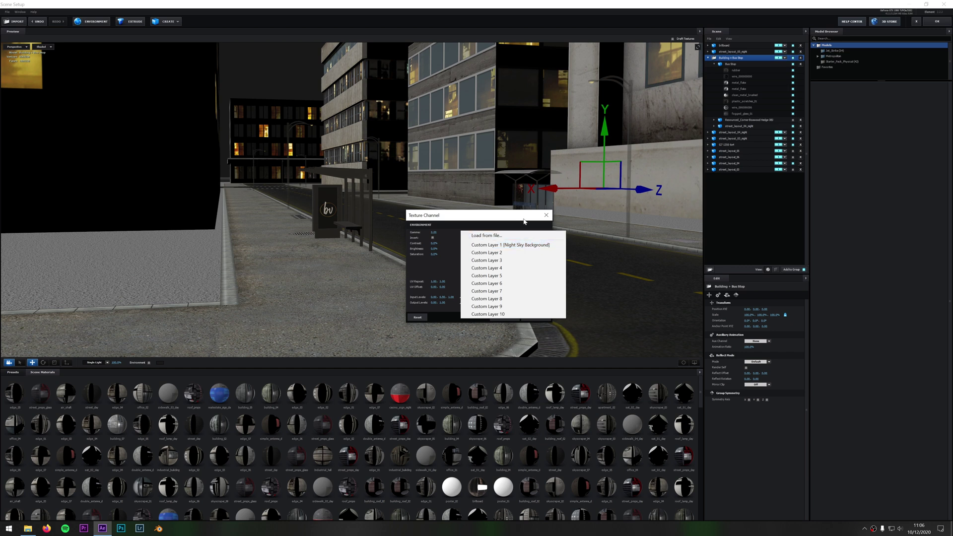
{"action": "left_click", "coordinate": [547, 216]}
{"action": "left_click", "coordinate": [547, 215]}
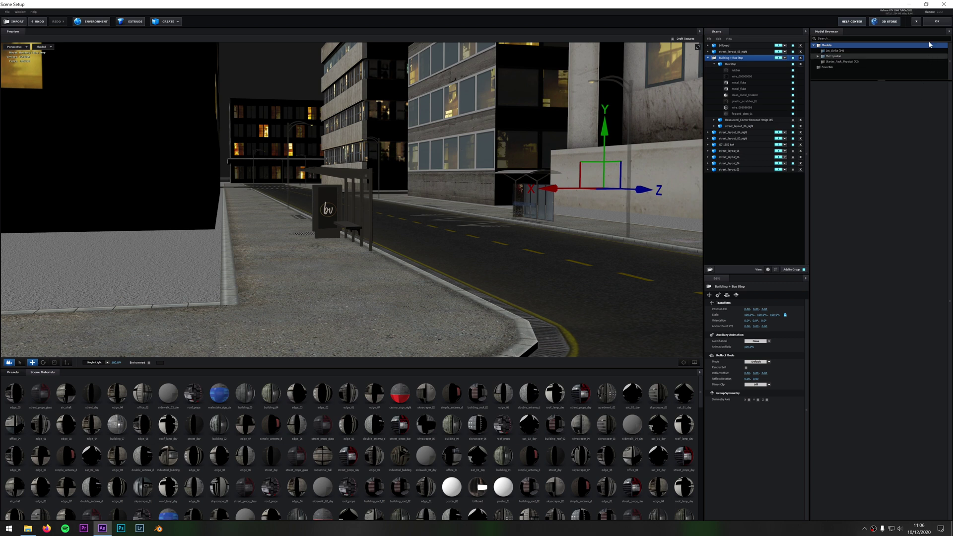
{"action": "left_click", "coordinate": [916, 22]}
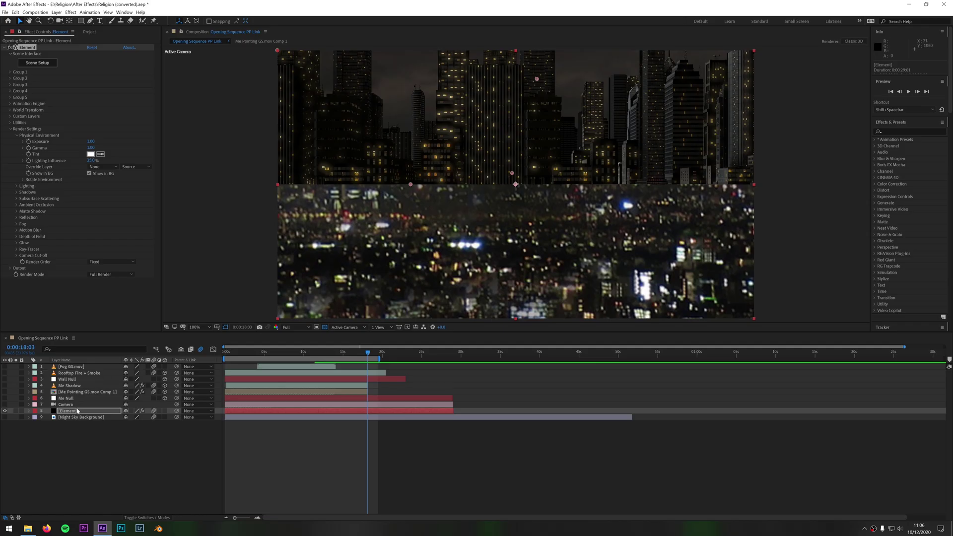
Assign the Night Sky Background layer to Layer 1 of the Element layer's Custom Texture Maps.
{"action": "left_click", "coordinate": [64, 420]}
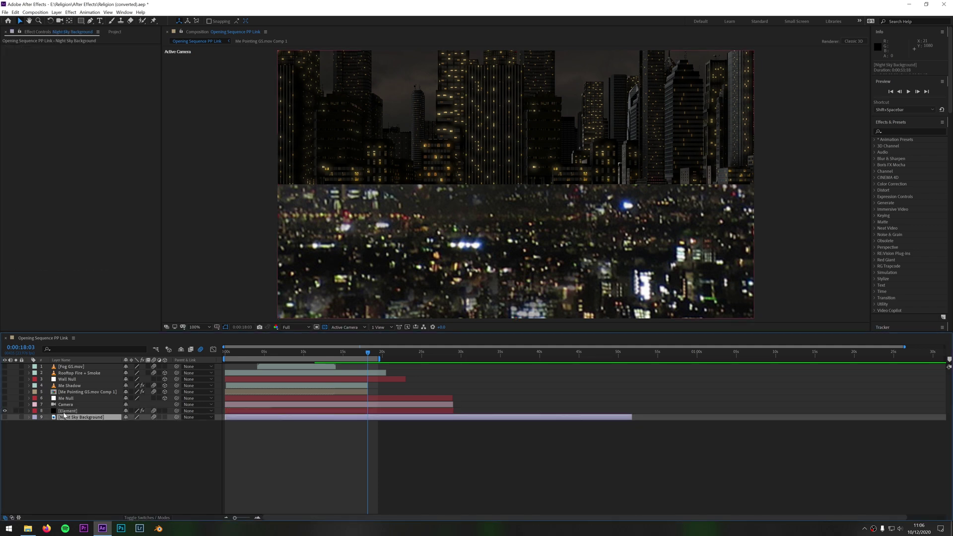
{"action": "left_click", "coordinate": [73, 411]}
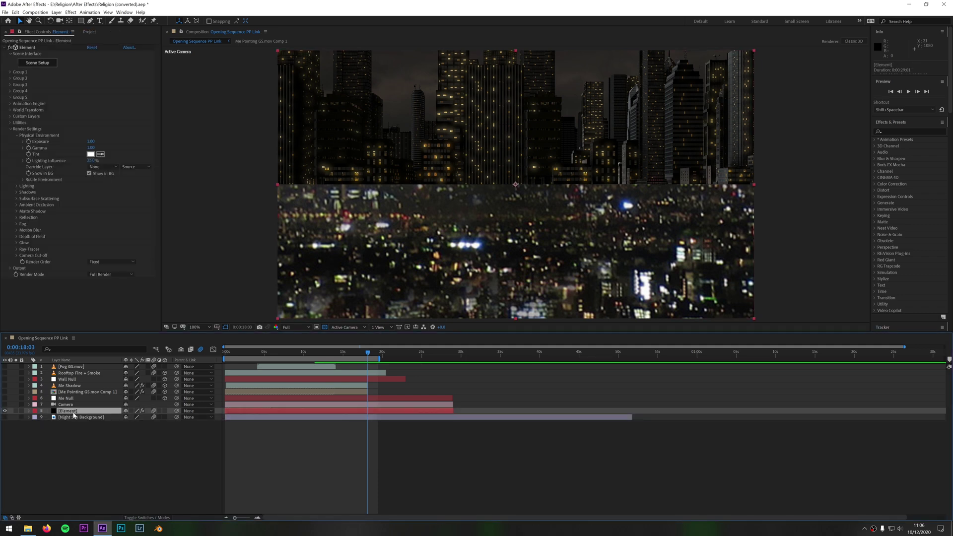
{"action": "left_click", "coordinate": [10, 118]}
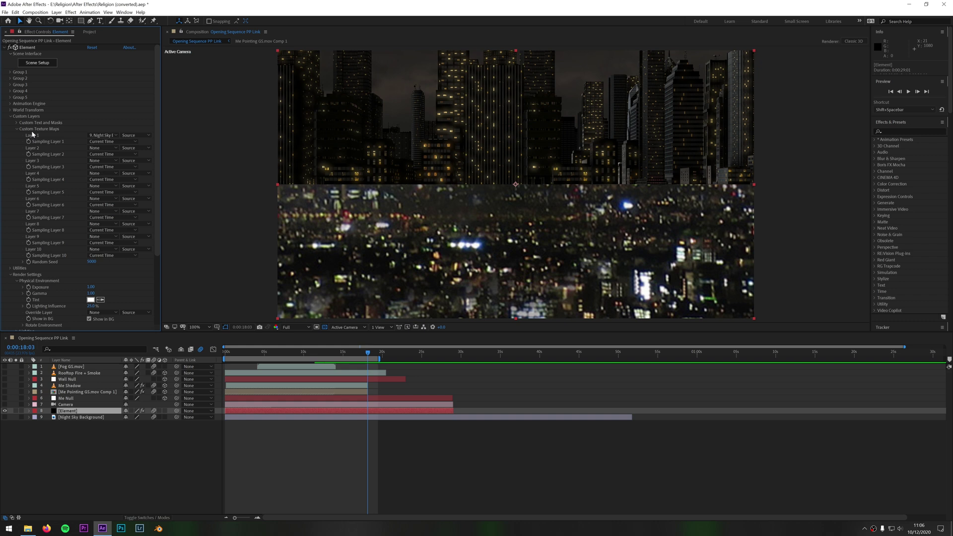
{"action": "left_click", "coordinate": [108, 136]}
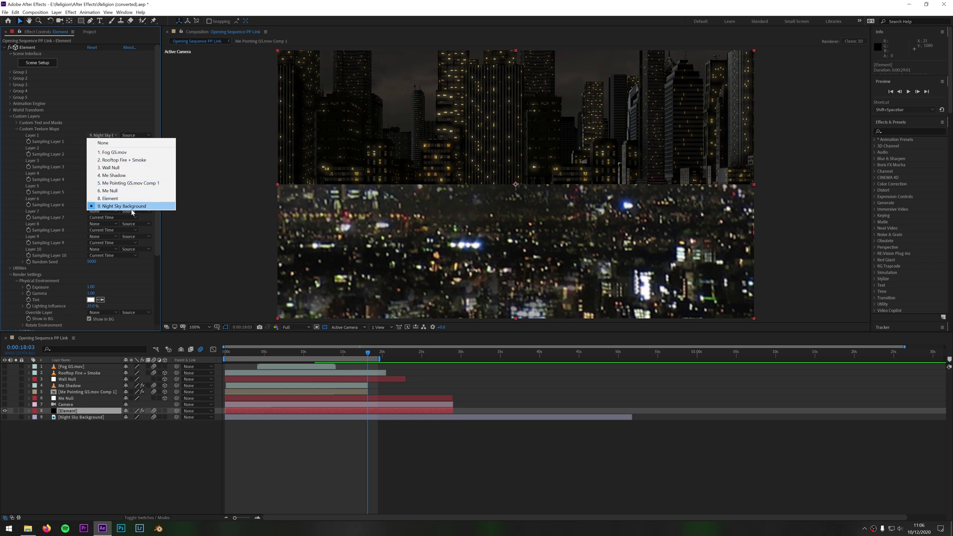
{"action": "left_click", "coordinate": [114, 207]}
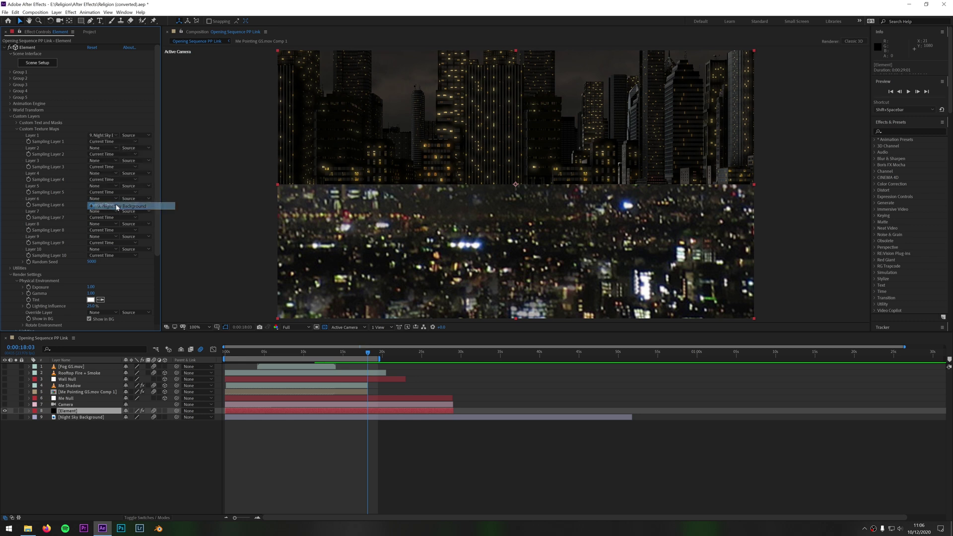
Use Source for the Layer 1 texture map and Current Time for its Sampling Layer 1 option.
{"action": "left_click", "coordinate": [143, 136]}
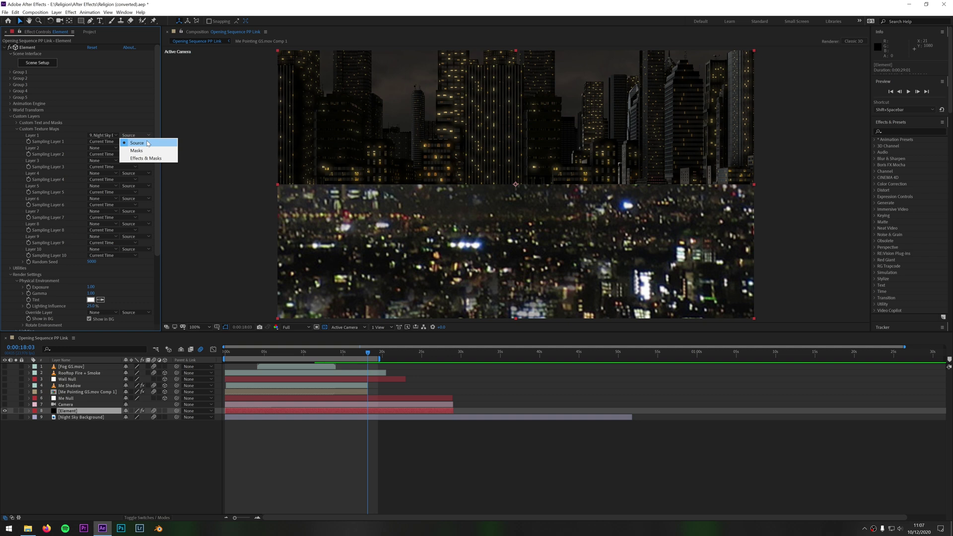
{"action": "left_click", "coordinate": [147, 143]}
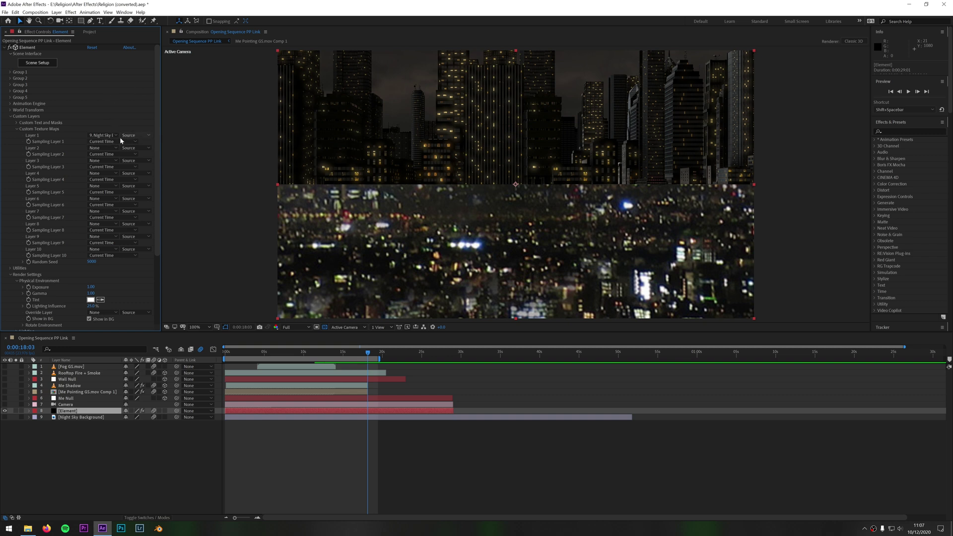
{"action": "left_click", "coordinate": [122, 142]}
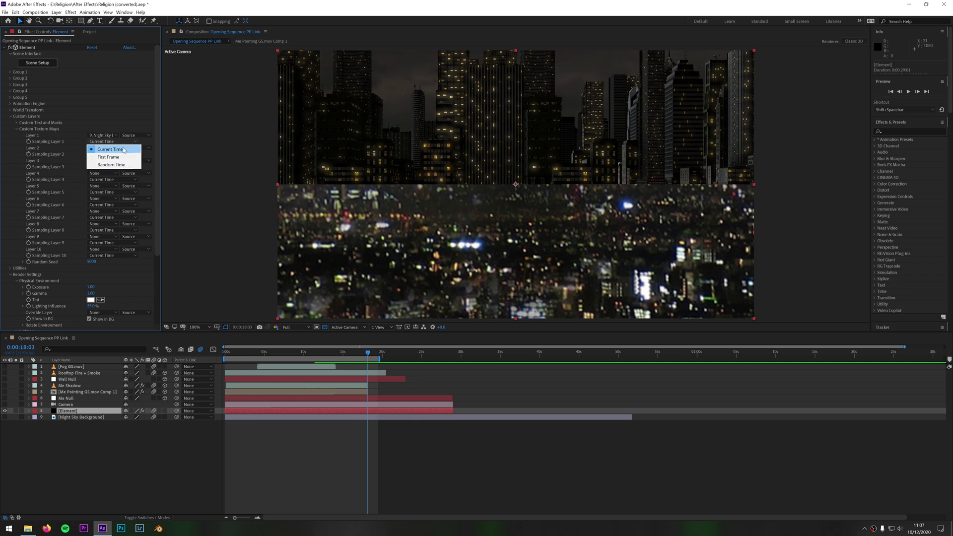
{"action": "left_click", "coordinate": [123, 150]}
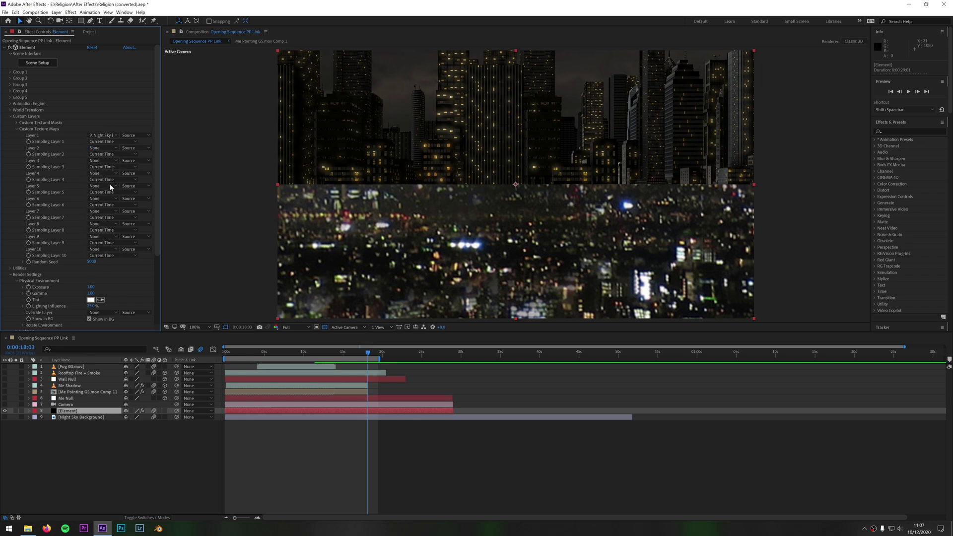
{"action": "left_click", "coordinate": [10, 117]}
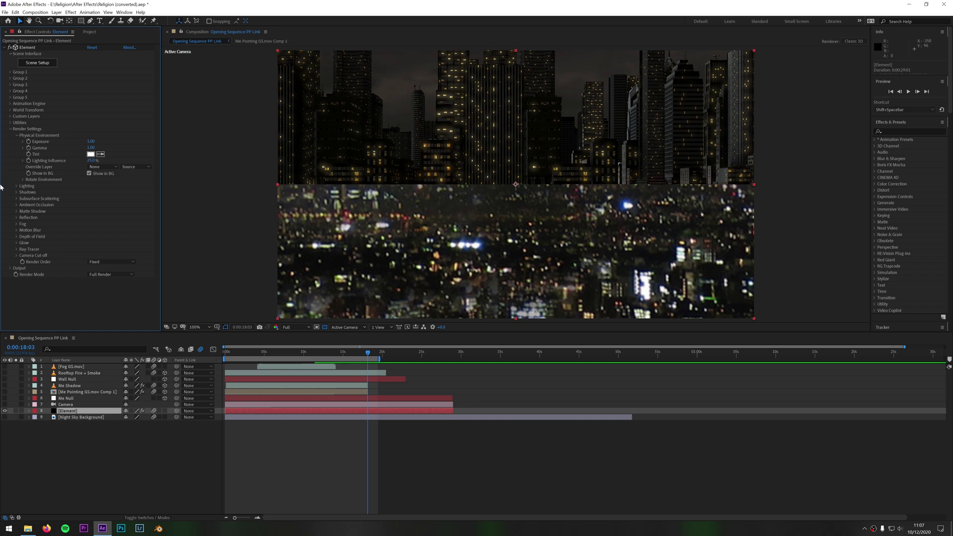
Review the Element effect's Glow render settings and toggle Enable Glow.
{"action": "left_click", "coordinate": [16, 242]}
{"action": "scroll", "coordinate": [54, 238], "scroll_direction": "down", "scroll_amount": 1}
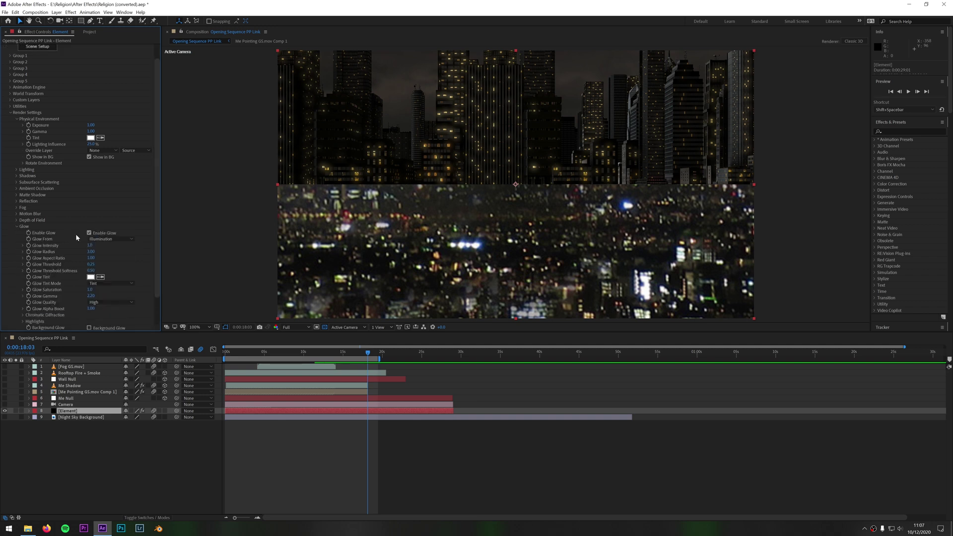
{"action": "left_click", "coordinate": [90, 234]}
{"action": "left_click", "coordinate": [17, 227]}
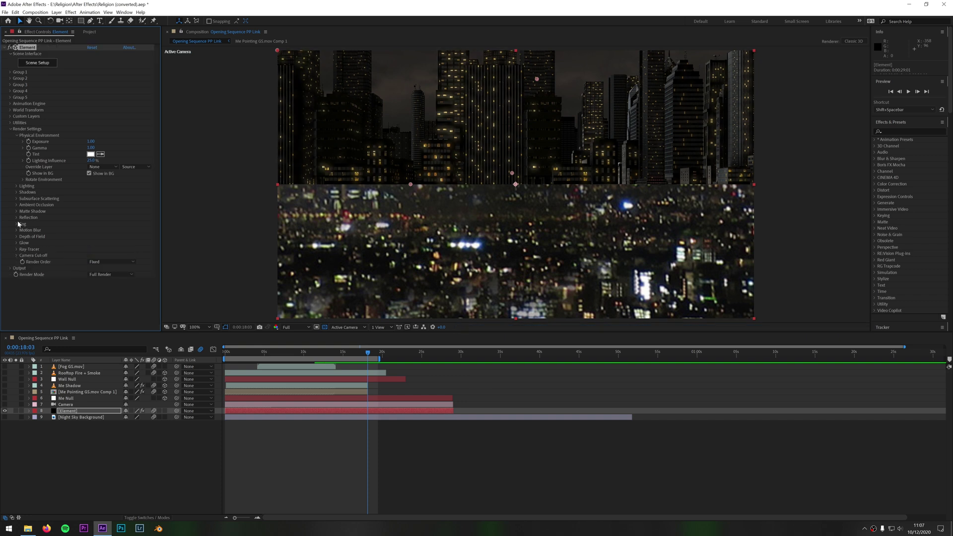
Enable Ambient Occlusion in the Element effect's render settings and collapse the settings.
{"action": "left_click", "coordinate": [17, 204]}
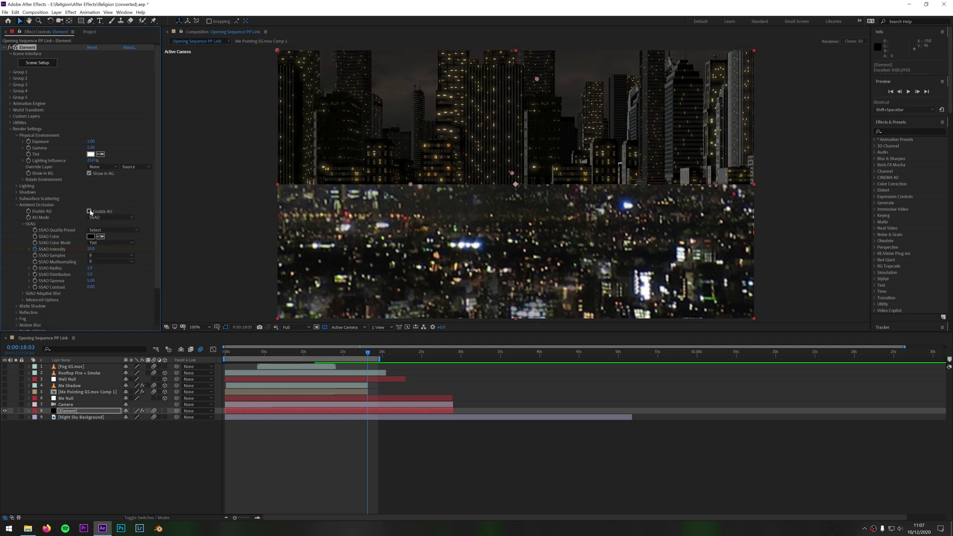
{"action": "left_click", "coordinate": [89, 211]}
{"action": "left_click", "coordinate": [90, 211]}
{"action": "left_click", "coordinate": [90, 212]}
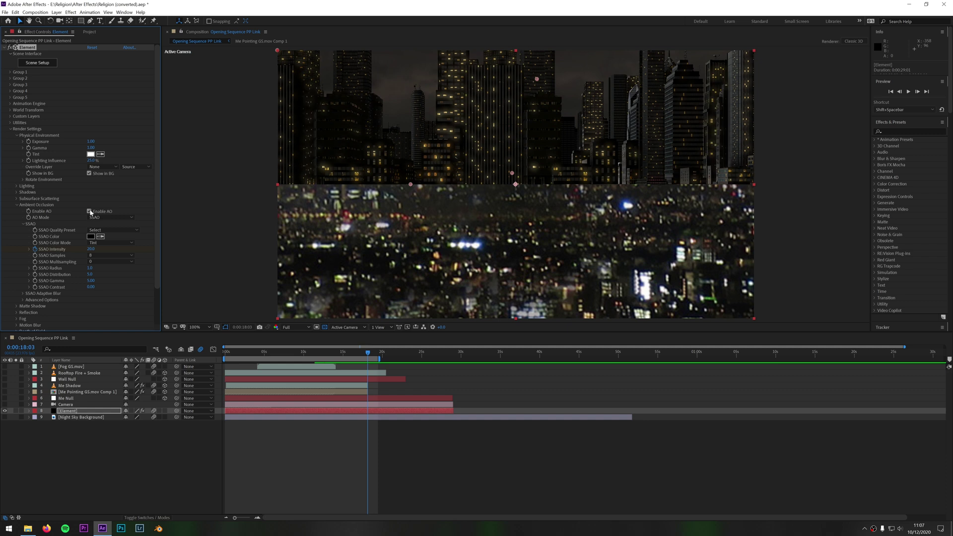
{"action": "left_click", "coordinate": [16, 205]}
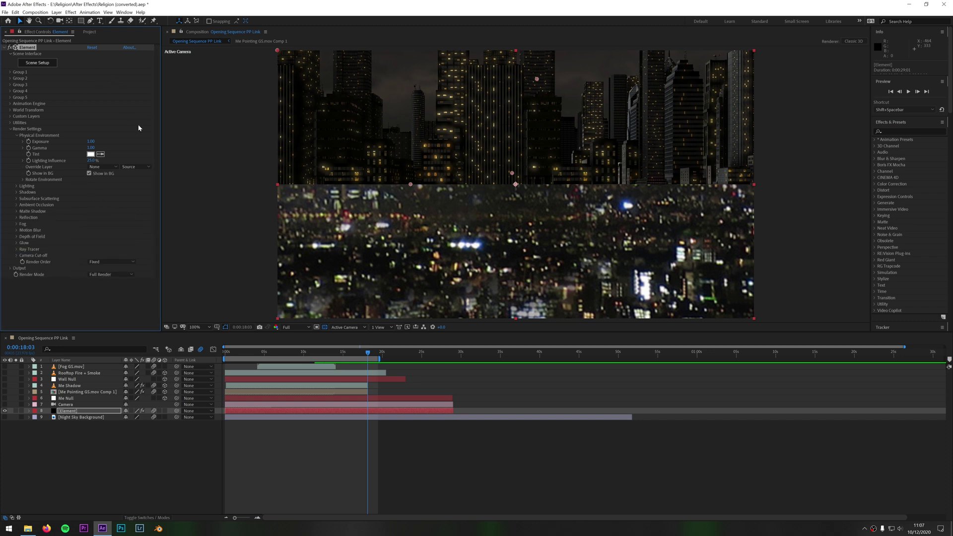
{"action": "left_click", "coordinate": [9, 129]}
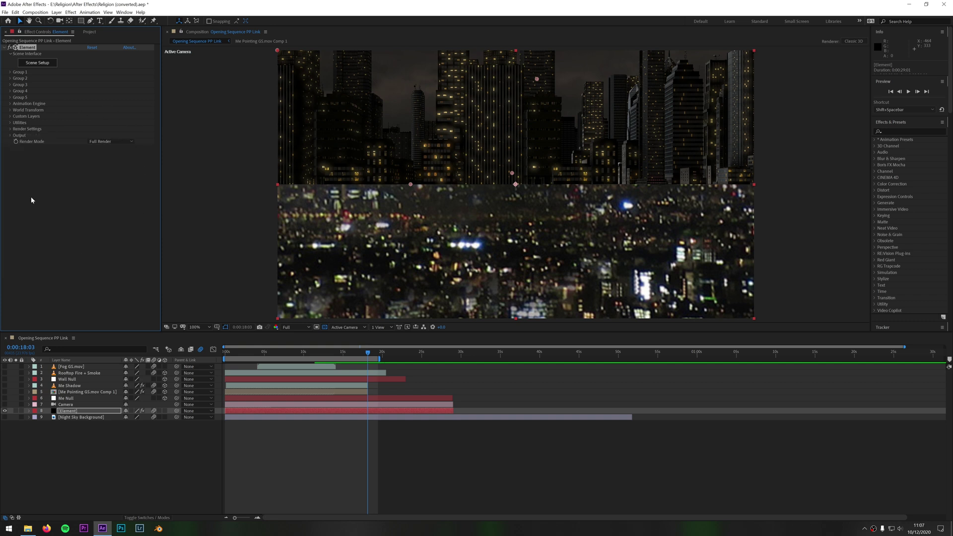
Make the Camera layer active with its Transform keyframes revealed, and preview its move from the bus stop to 0:00:13:17.
{"action": "left_click", "coordinate": [30, 405]}
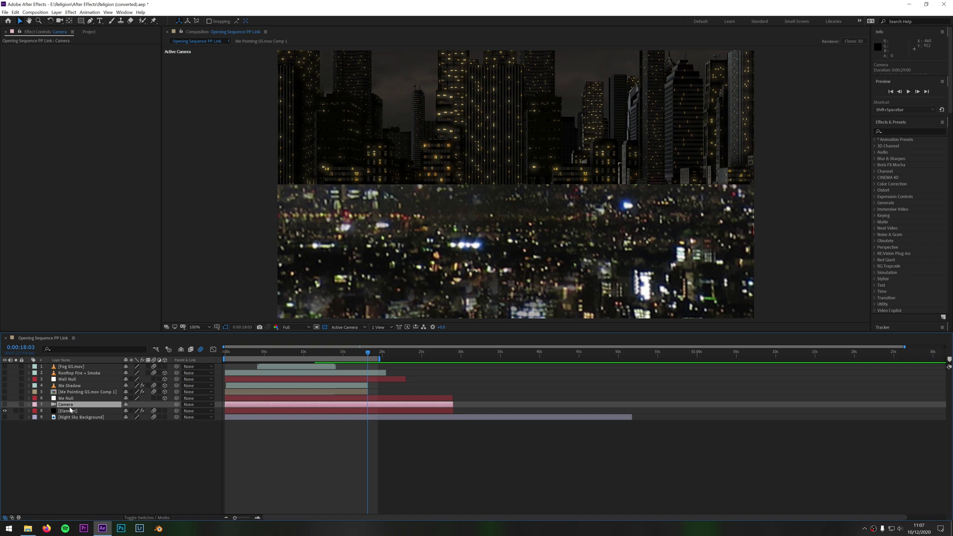
{"action": "left_click", "coordinate": [28, 404]}
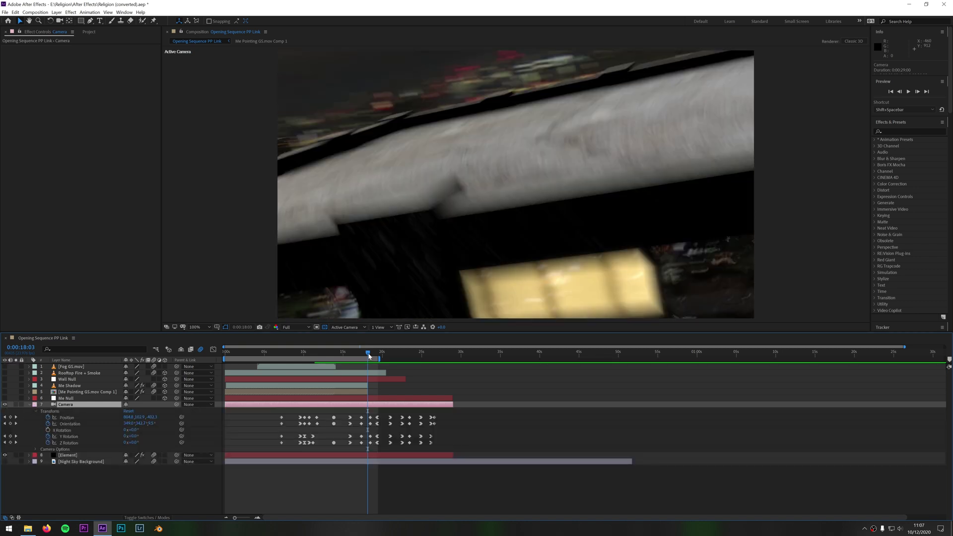
{"action": "left_click_drag", "start_coordinate": [369, 354], "coordinate": [281, 361]}
{"action": "key", "text": "space"}
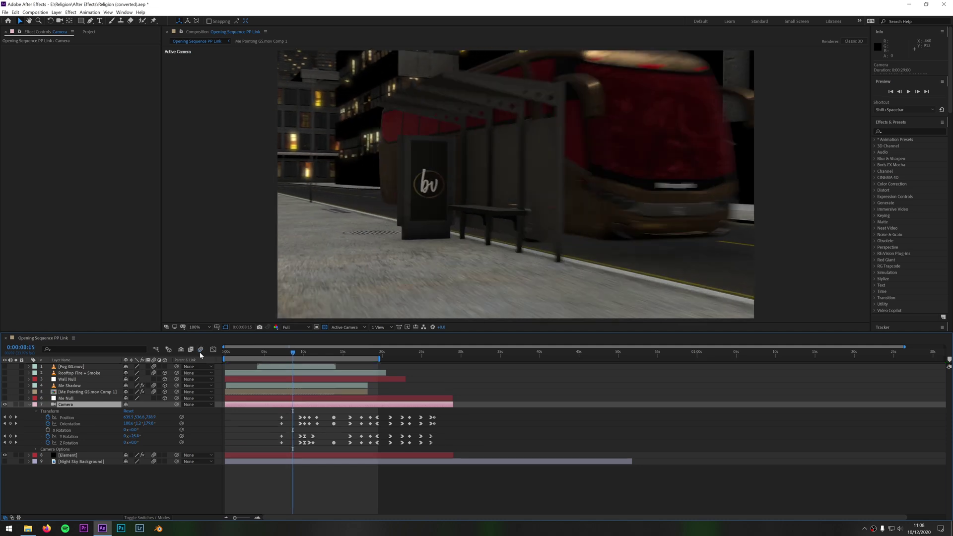
{"action": "left_click_drag", "start_coordinate": [292, 351], "coordinate": [333, 367]}
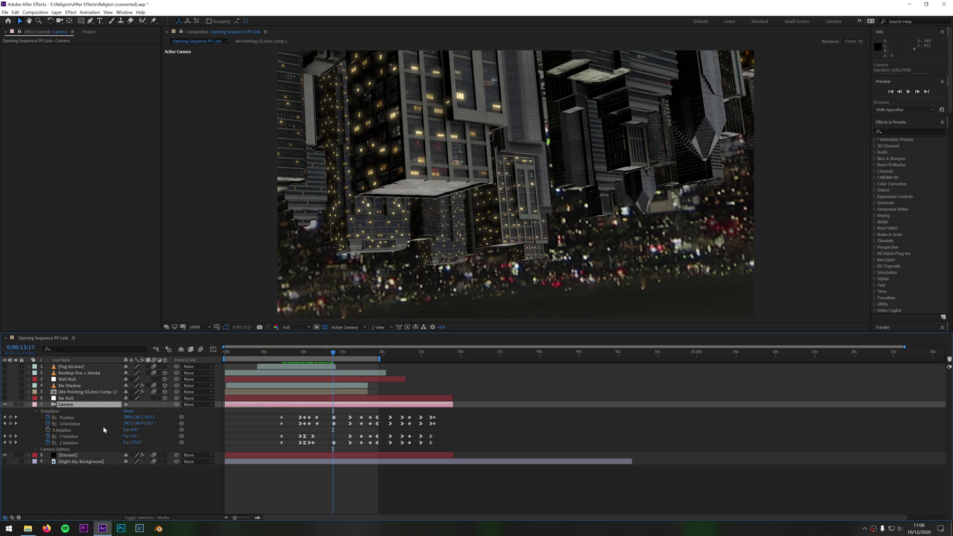
Try a different Z Rotation on the camera's keyframe near 13 seconds and undo the value change.
{"action": "mouse_move", "coordinate": [335, 443]}
{"action": "left_mouse_down"}
{"action": "mouse_move", "coordinate": [346, 445]}
{"action": "mouse_move", "coordinate": [334, 443]}
{"action": "left_mouse_up"}
{"action": "left_click", "coordinate": [346, 359]}
{"action": "left_click_drag", "start_coordinate": [346, 360], "coordinate": [335, 359]}
{"action": "key", "text": "k"}
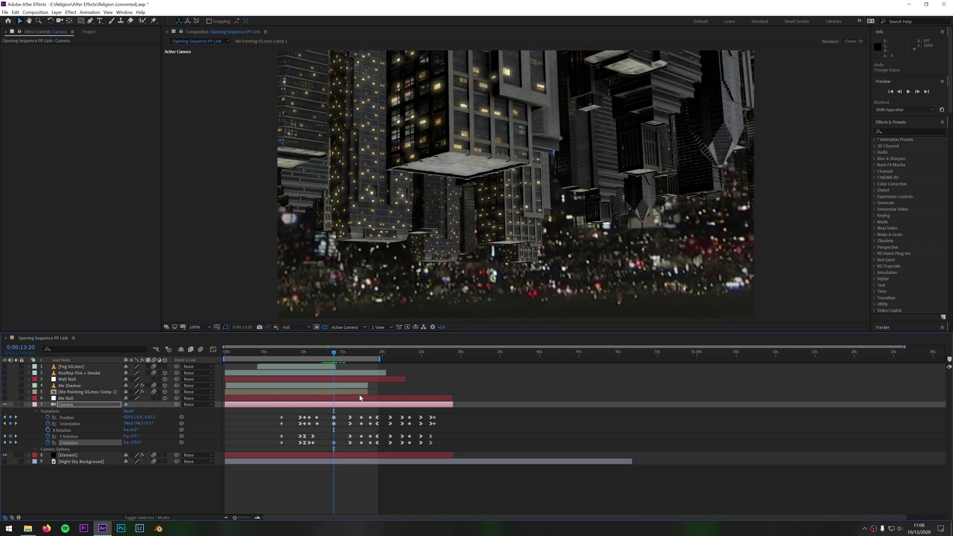
Examine the camera's keyframed move over the rooftop and back along the building facade, and collapse the Camera layer.
{"action": "left_click_drag", "start_coordinate": [333, 354], "coordinate": [350, 355]}
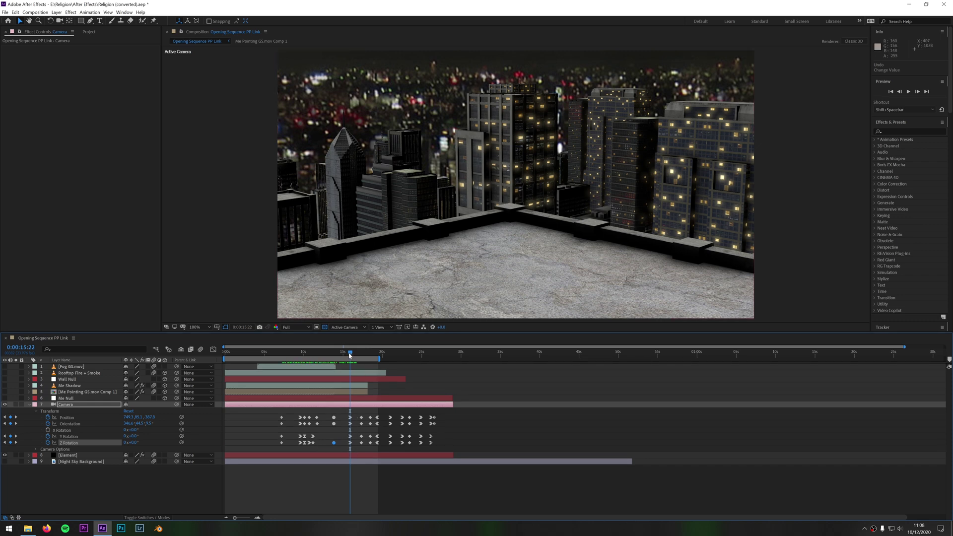
{"action": "left_click_drag", "start_coordinate": [350, 355], "coordinate": [362, 355]}
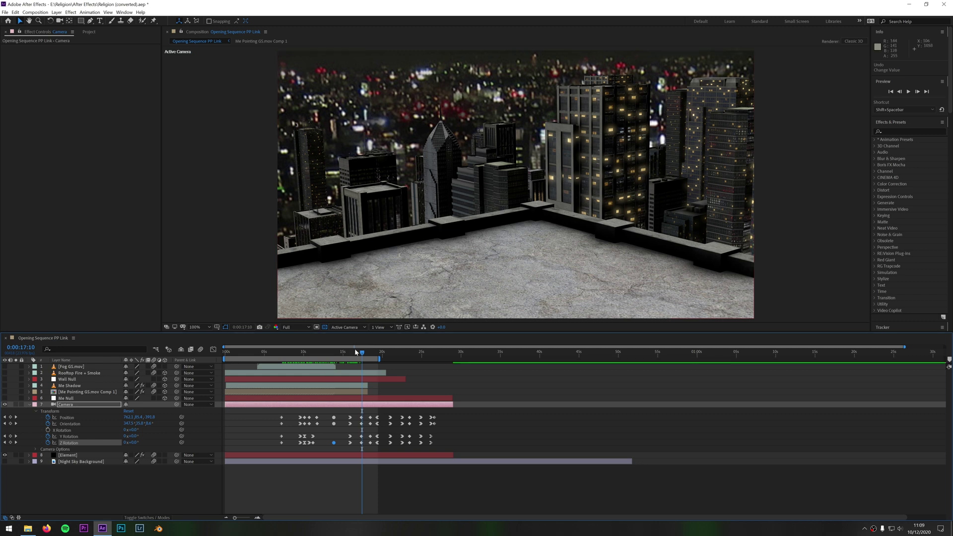
{"action": "left_click_drag", "start_coordinate": [363, 354], "coordinate": [315, 367]}
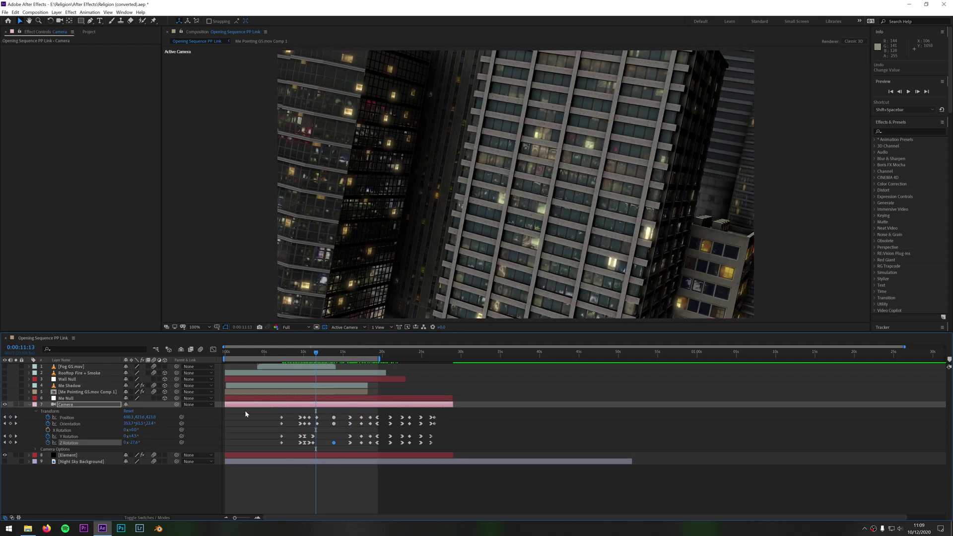
{"action": "left_click", "coordinate": [306, 352]}
{"action": "mouse_move", "coordinate": [305, 354]}
{"action": "left_mouse_down"}
{"action": "mouse_move", "coordinate": [336, 361]}
{"action": "mouse_move", "coordinate": [313, 361]}
{"action": "left_mouse_up"}
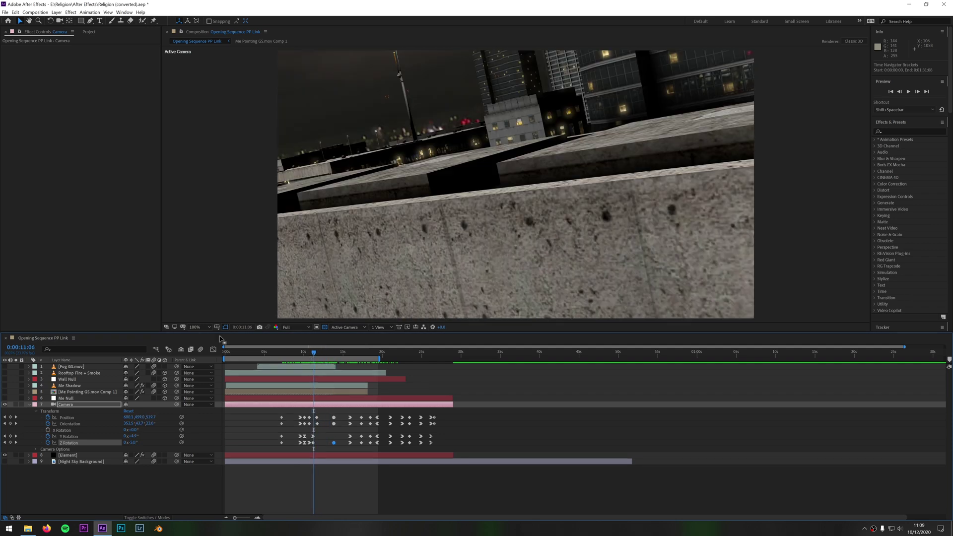
{"action": "left_click", "coordinate": [28, 405]}
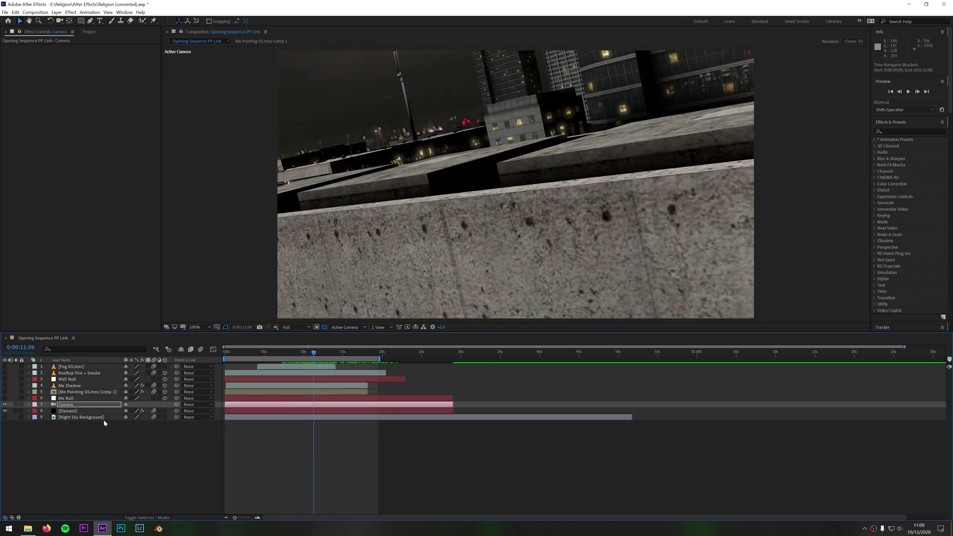
Make the Me Pointing GS.mov Comp 1 layer visible and go to 0:00:15:00 to see it on the rooftop.
{"action": "left_click", "coordinate": [74, 399]}
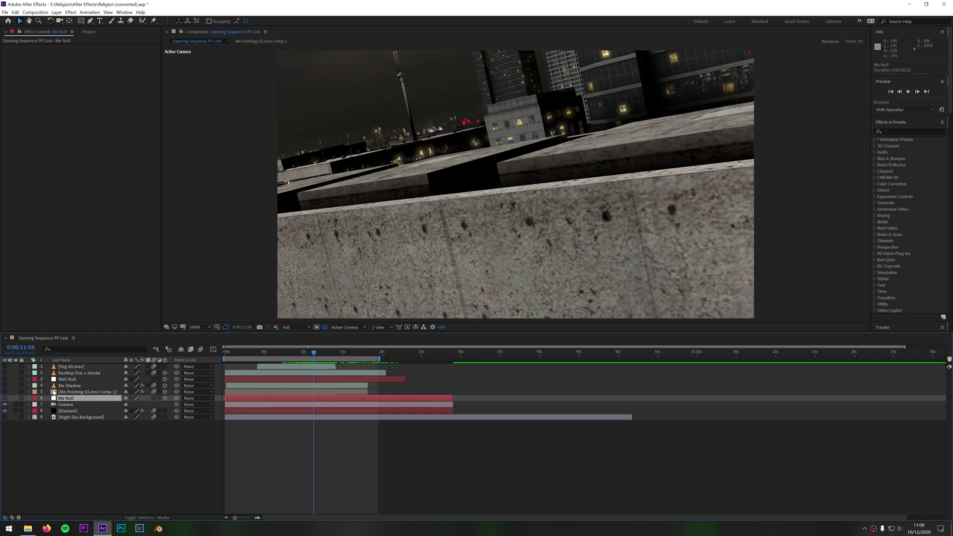
{"action": "left_click", "coordinate": [64, 393]}
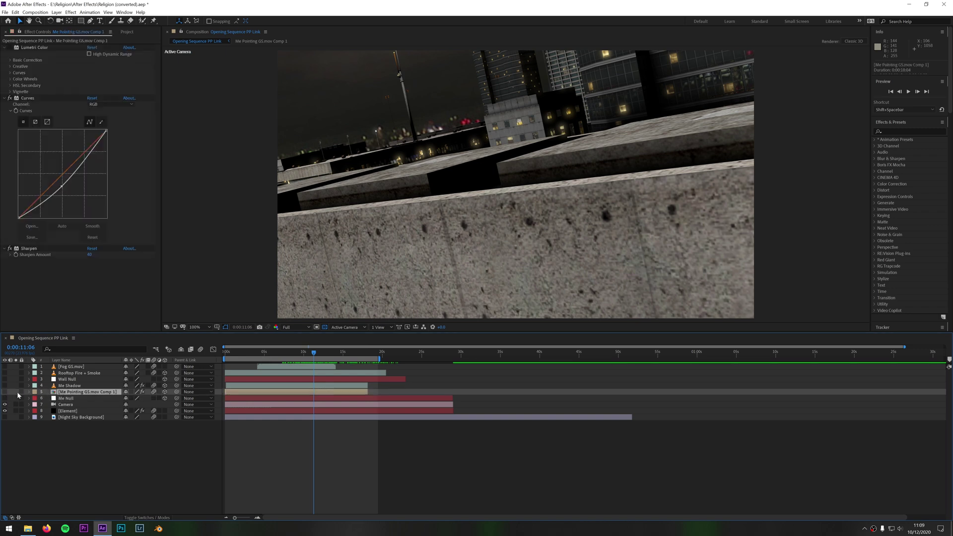
{"action": "left_click_drag", "start_coordinate": [313, 354], "coordinate": [343, 356]}
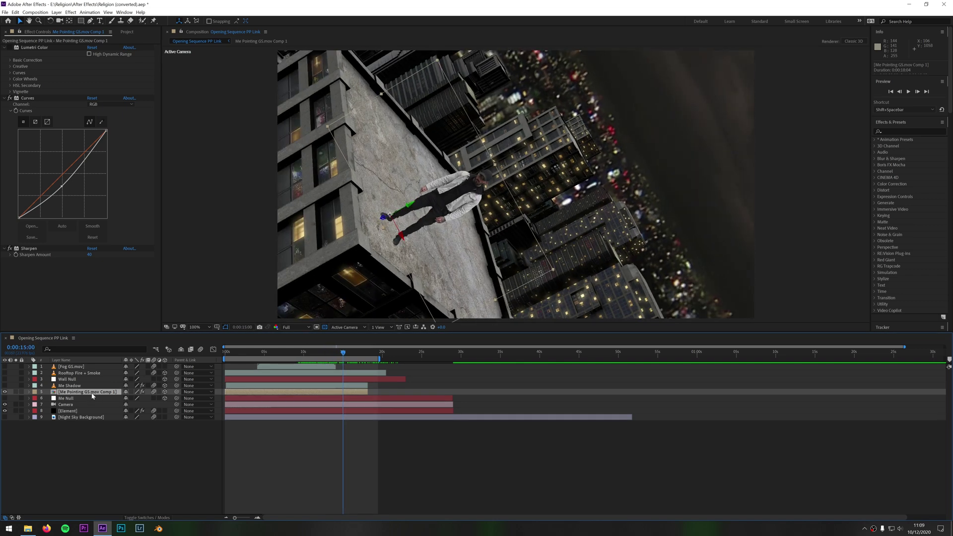
Open the Me Pointing GS.mov Comp 1 precomp, preview the keyed footage on transparency, and close it again.
{"action": "double_click", "coordinate": [94, 392]}
{"action": "left_click", "coordinate": [90, 369]}
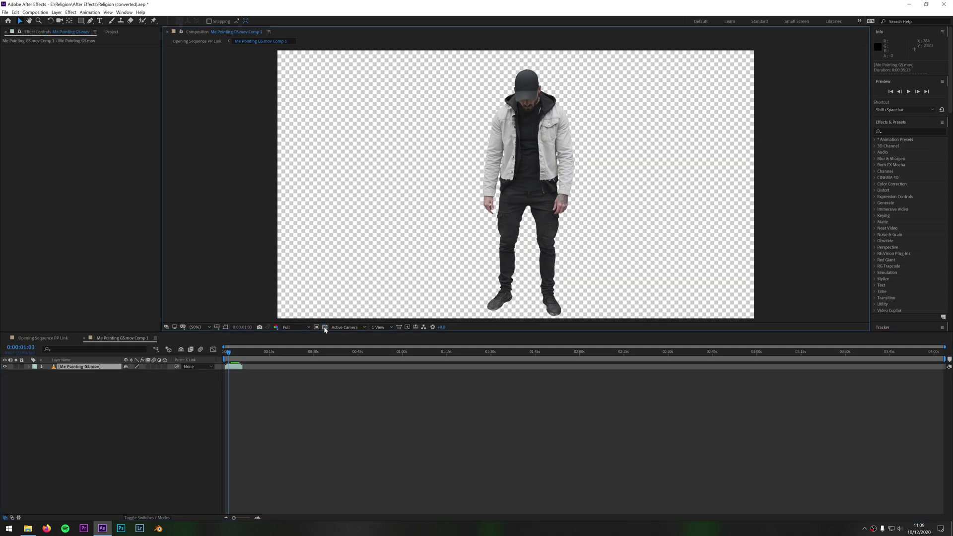
{"action": "key", "text": "space"}
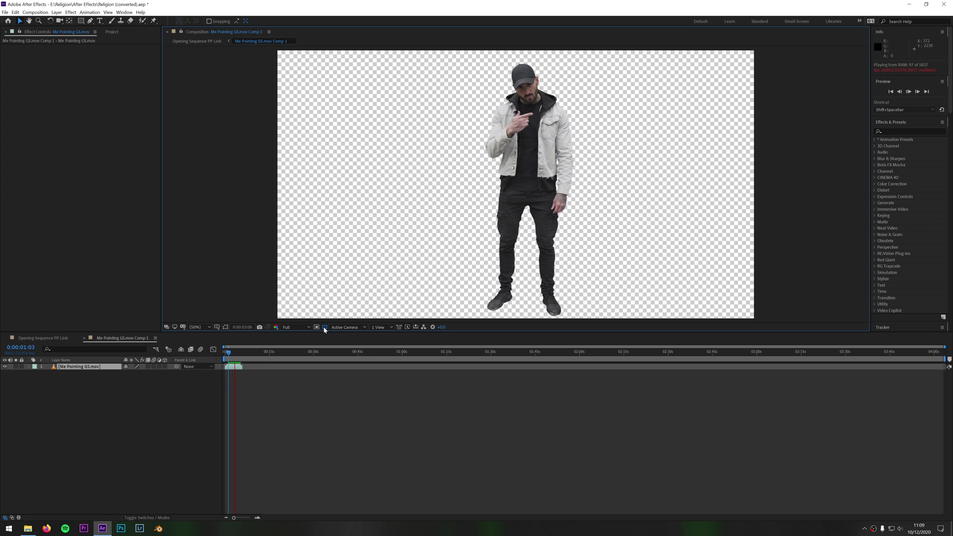
{"action": "left_click", "coordinate": [84, 338]}
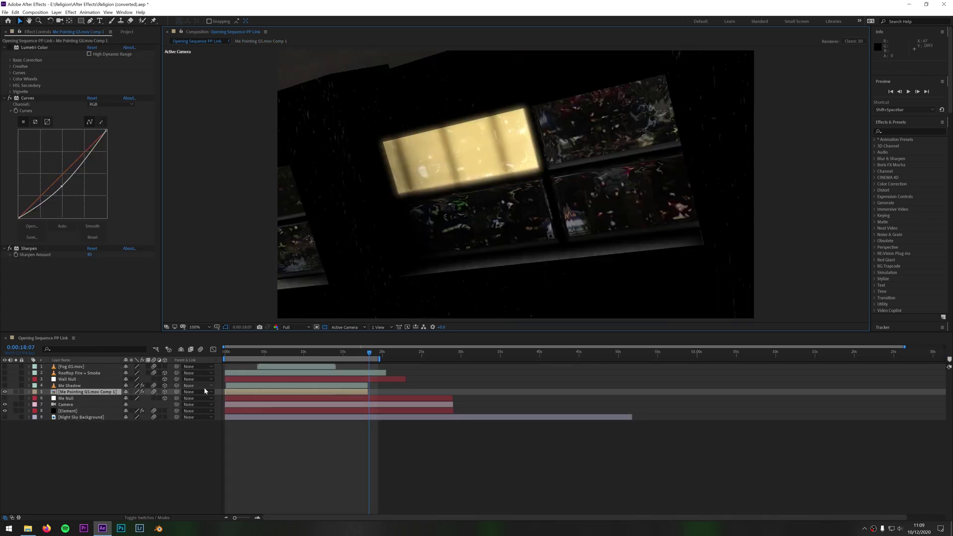
At 0:00:15:02, generate a 3D null from the Element layer's Utilities with its 2D position placed on the rooftop, and check that it tracks.
{"action": "left_click_drag", "start_coordinate": [357, 356], "coordinate": [343, 358]}
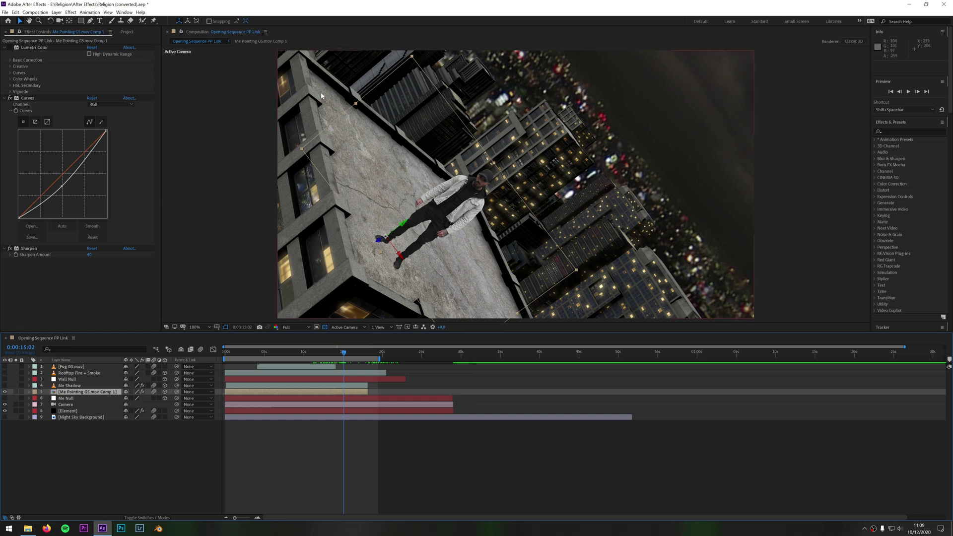
{"action": "left_click", "coordinate": [74, 411]}
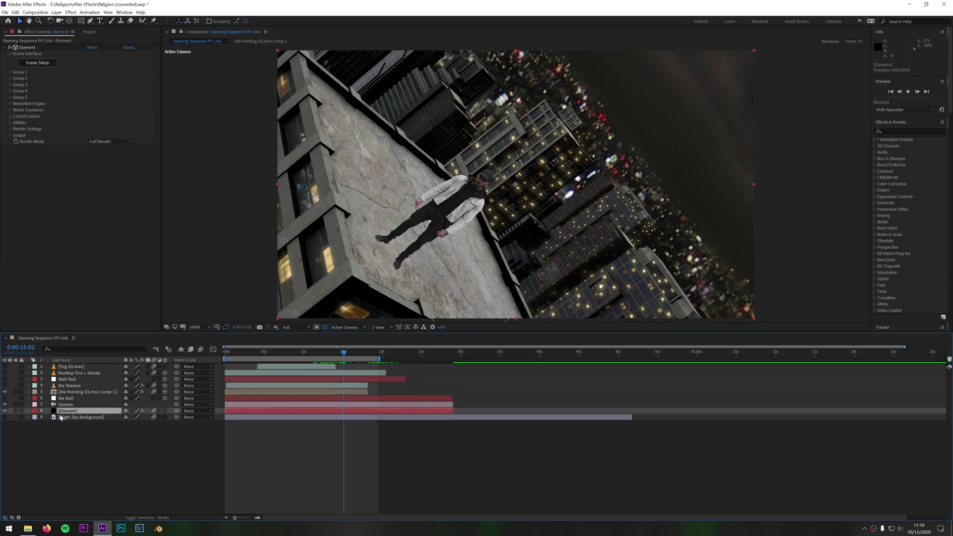
{"action": "left_click", "coordinate": [10, 123]}
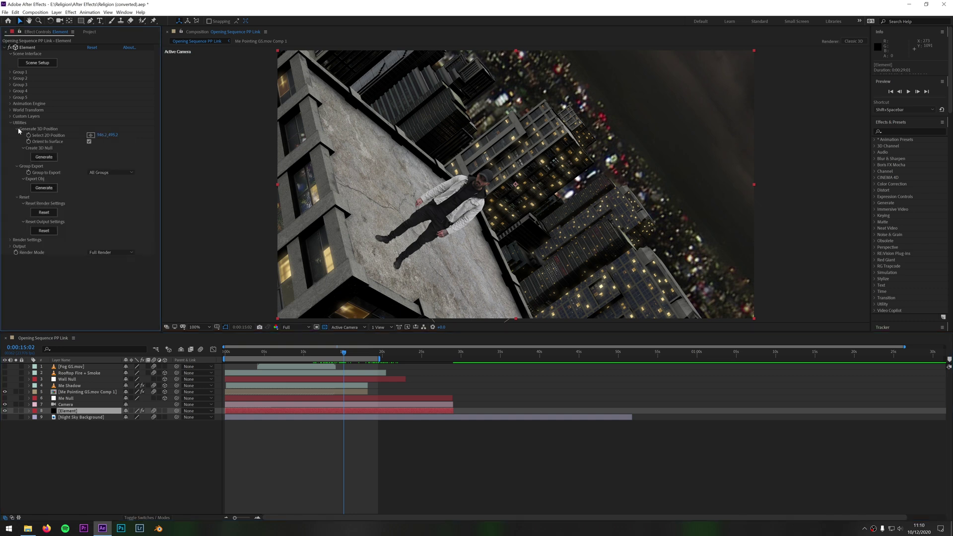
{"action": "left_click", "coordinate": [92, 137]}
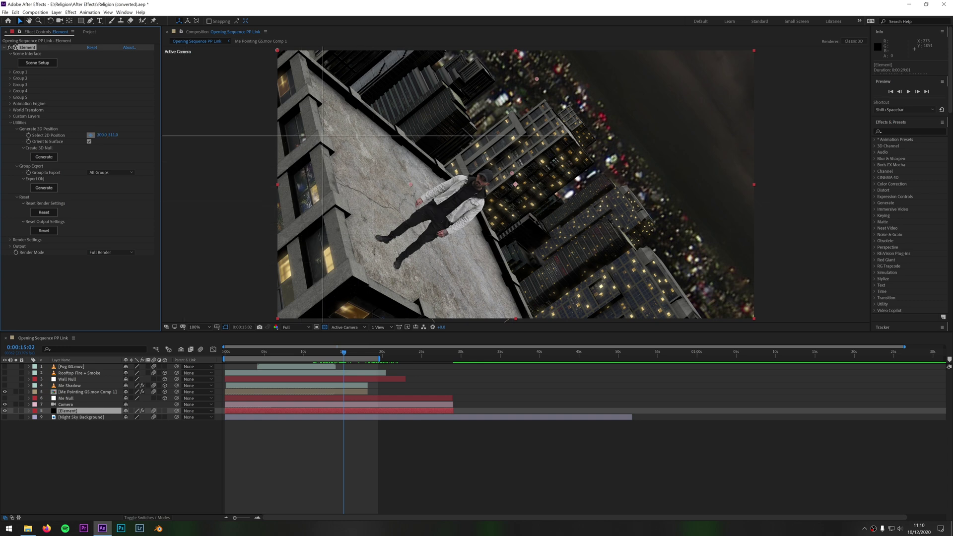
{"action": "left_click", "coordinate": [331, 121]}
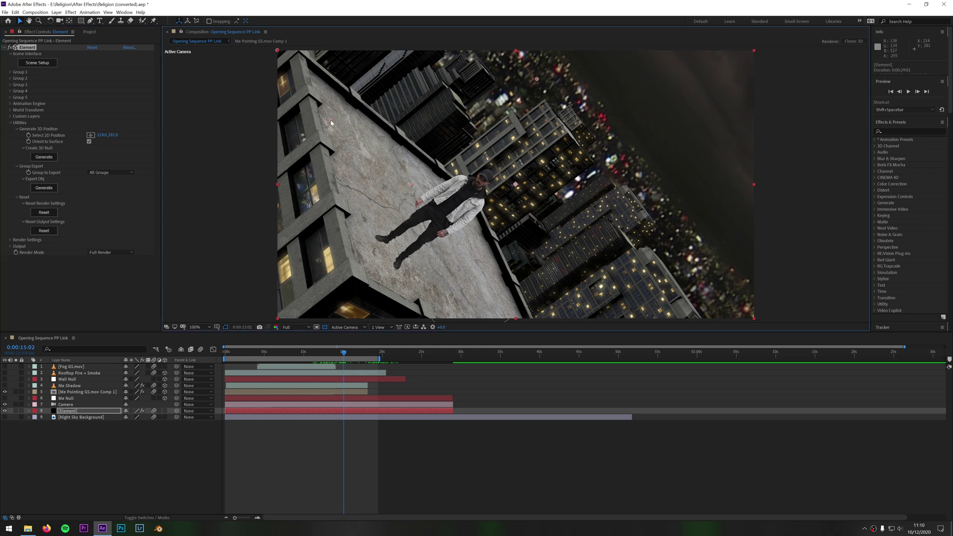
{"action": "left_click", "coordinate": [48, 158]}
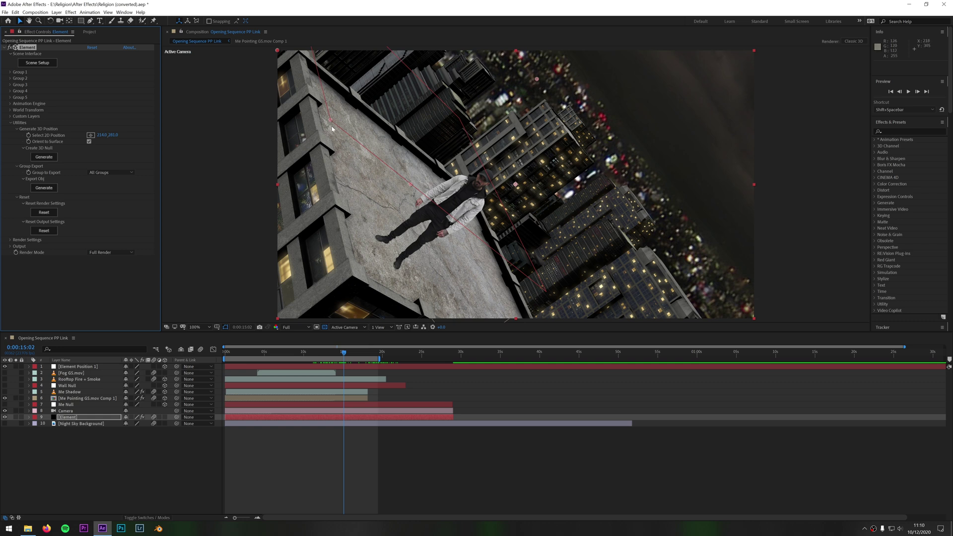
{"action": "left_click_drag", "start_coordinate": [342, 354], "coordinate": [343, 353]}
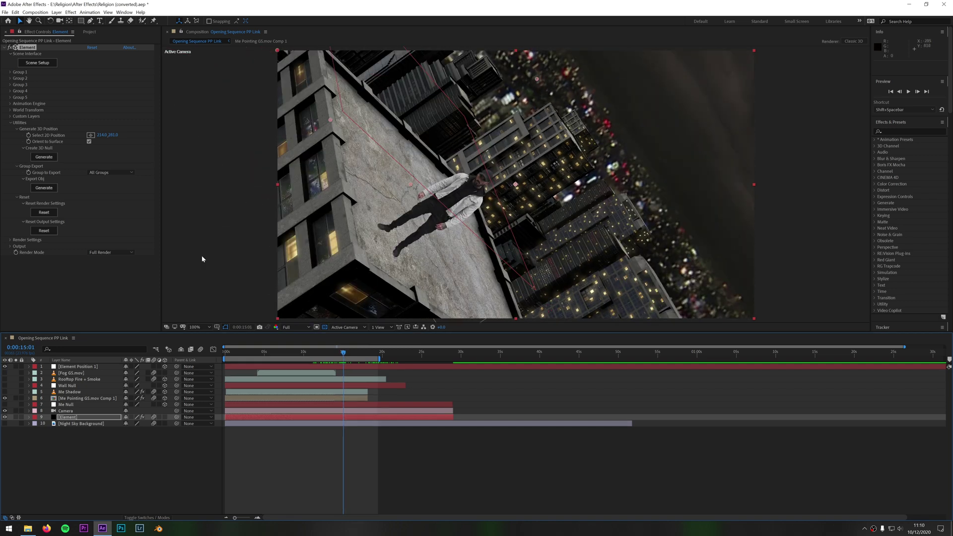
Reset the Transform values of the Me Pointing GS.mov Comp 1 layer with 3D off, and make it a 3D layer again.
{"action": "left_click", "coordinate": [29, 399]}
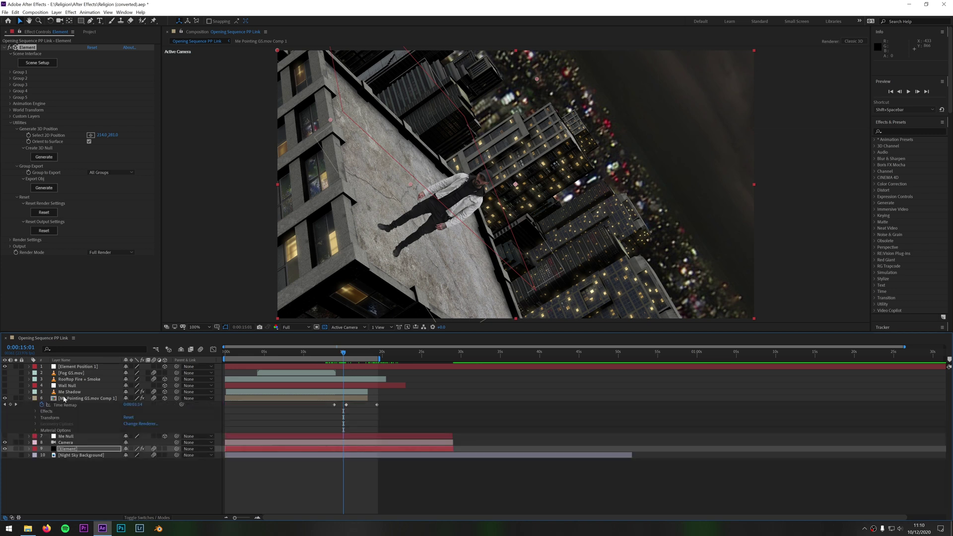
{"action": "left_click", "coordinate": [76, 399]}
{"action": "left_click", "coordinate": [35, 418]}
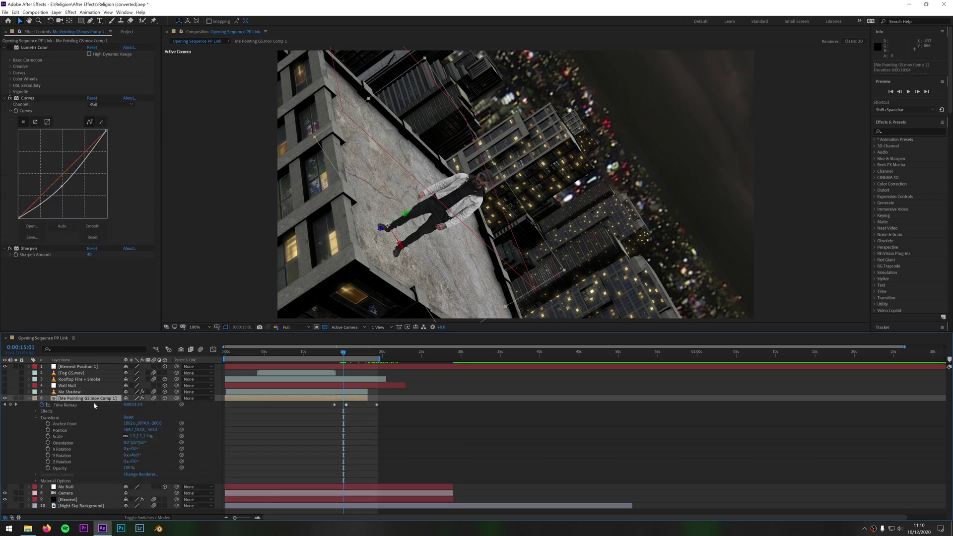
{"action": "left_click", "coordinate": [165, 398]}
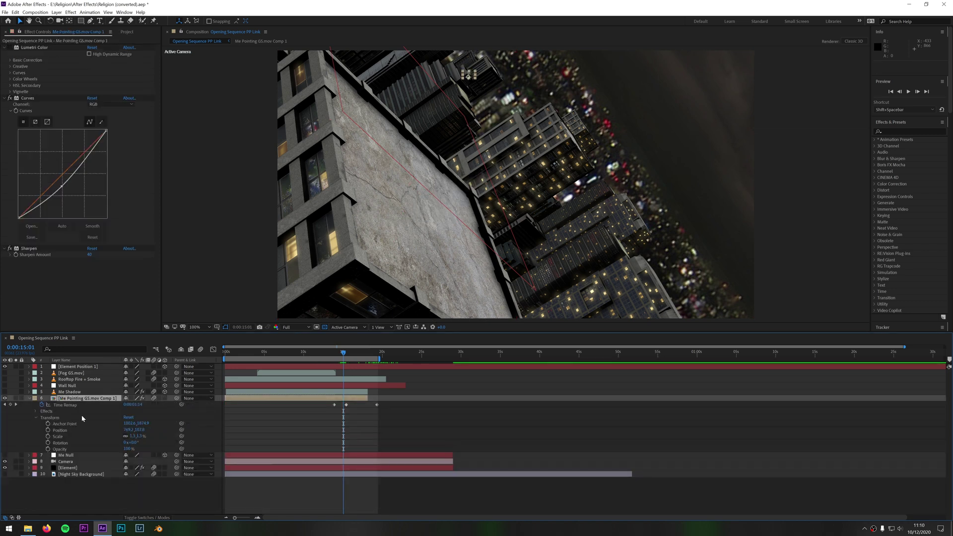
{"action": "left_click", "coordinate": [129, 417]}
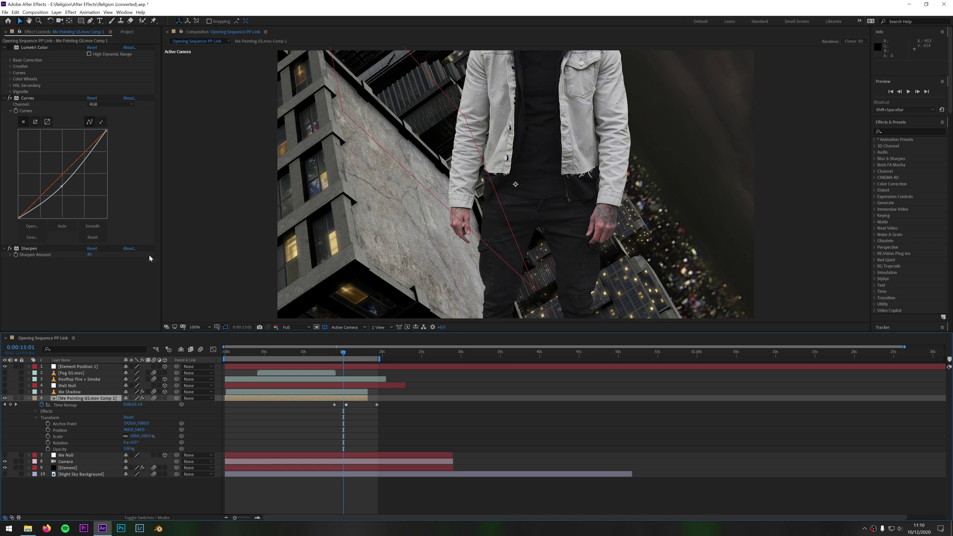
{"action": "left_click", "coordinate": [165, 398]}
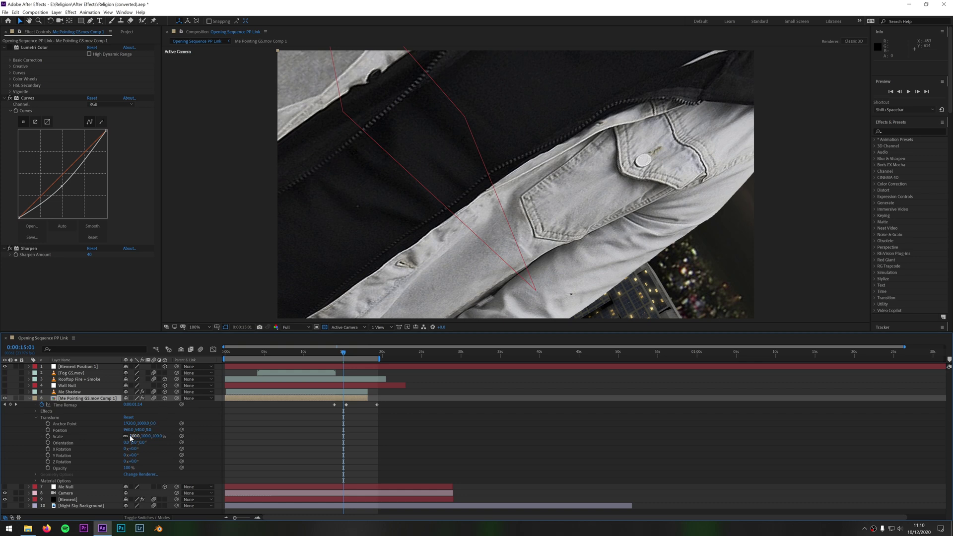
{"action": "left_click", "coordinate": [166, 398]}
{"action": "left_click", "coordinate": [165, 399]}
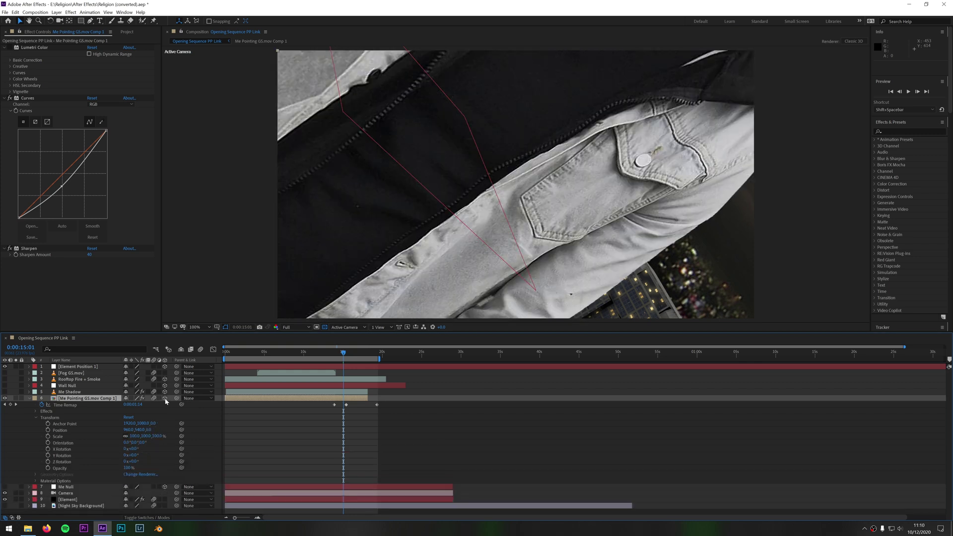
Copy the Position of the Element Position 1 null onto the Me Pointing GS.mov Comp 1 layer's Position.
{"action": "left_click", "coordinate": [29, 367]}
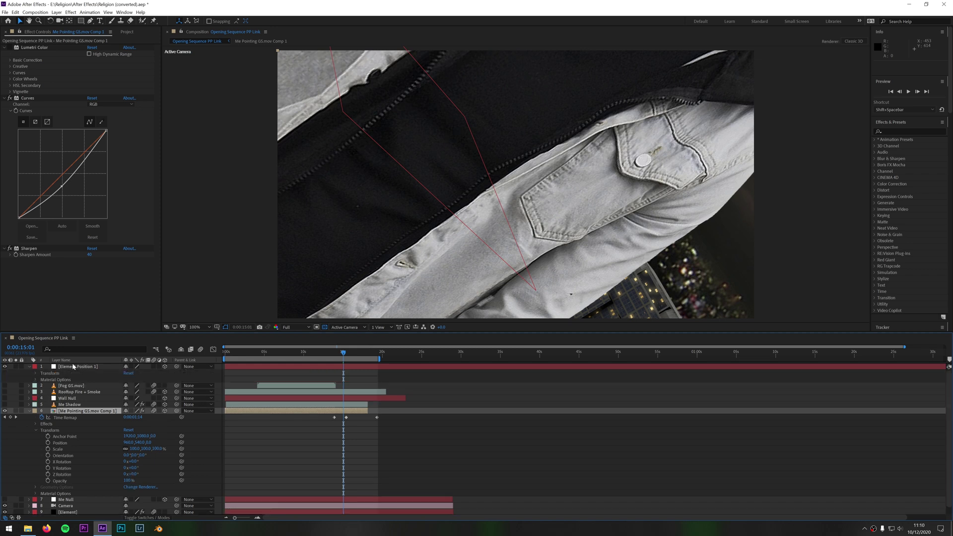
{"action": "left_click", "coordinate": [36, 374]}
{"action": "left_click", "coordinate": [59, 388]}
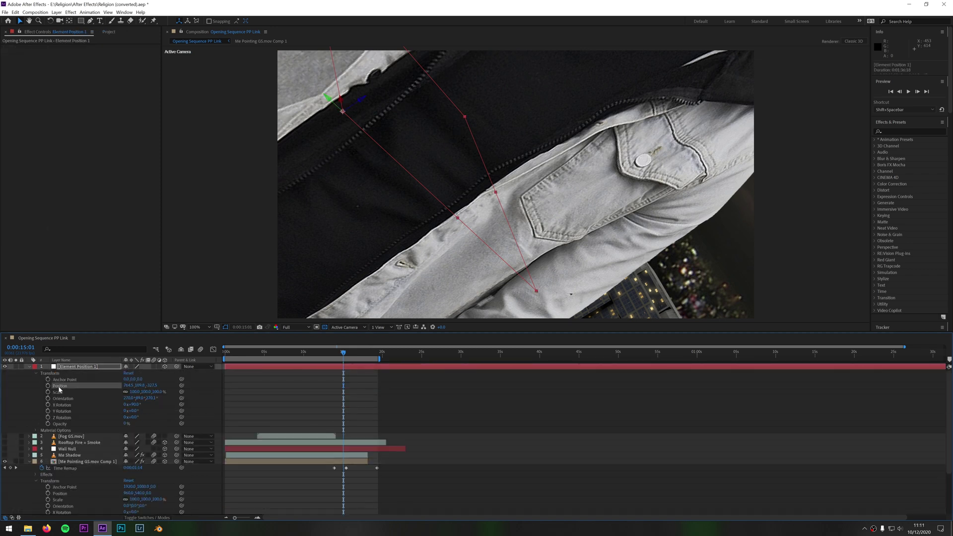
{"action": "scroll", "coordinate": [81, 470], "scroll_direction": "down", "scroll_amount": 1}
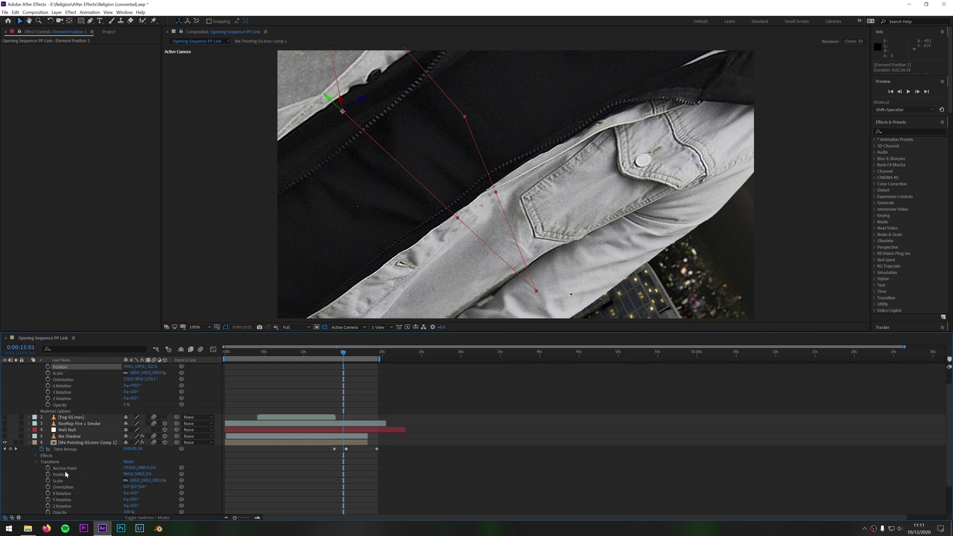
{"action": "left_click", "coordinate": [66, 474]}
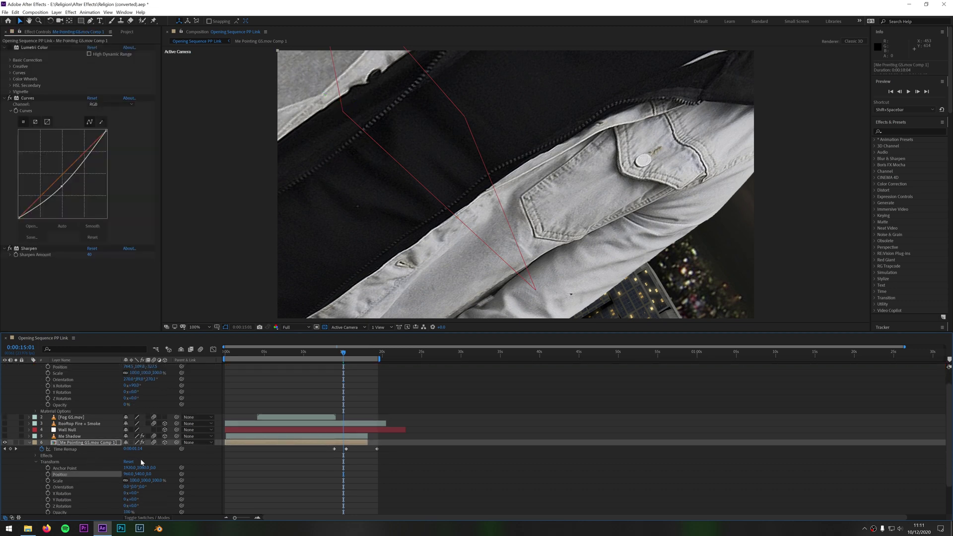
{"action": "key", "text": "ctrl+v"}
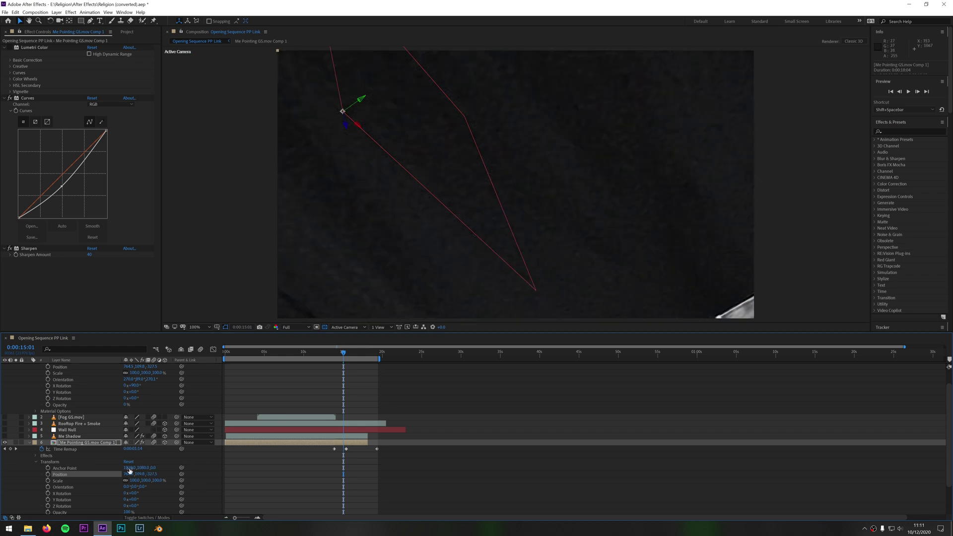
Set the Me Pointing GS.mov Comp 1 layer's Scale to 1.5%.
{"action": "scroll", "coordinate": [82, 449], "scroll_direction": "up", "scroll_amount": 1}
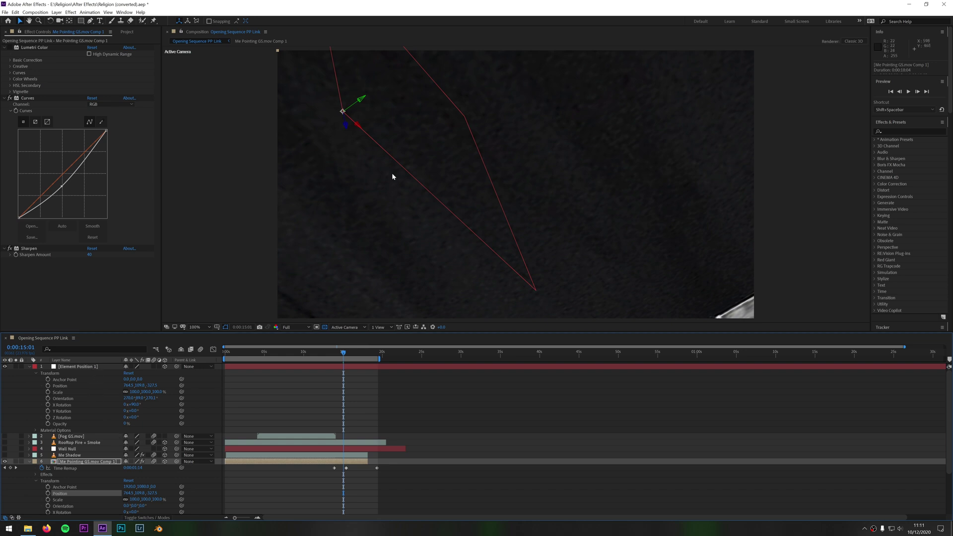
{"action": "scroll", "coordinate": [165, 471], "scroll_direction": "down", "scroll_amount": 1}
{"action": "left_click", "coordinate": [135, 480]}
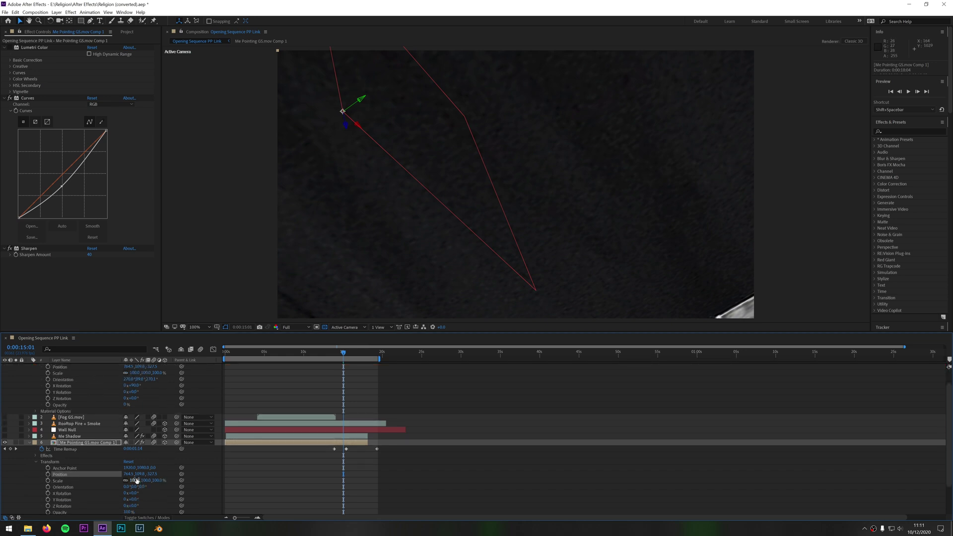
{"action": "type", "text": "1.5"}
{"action": "key", "text": "Return"}
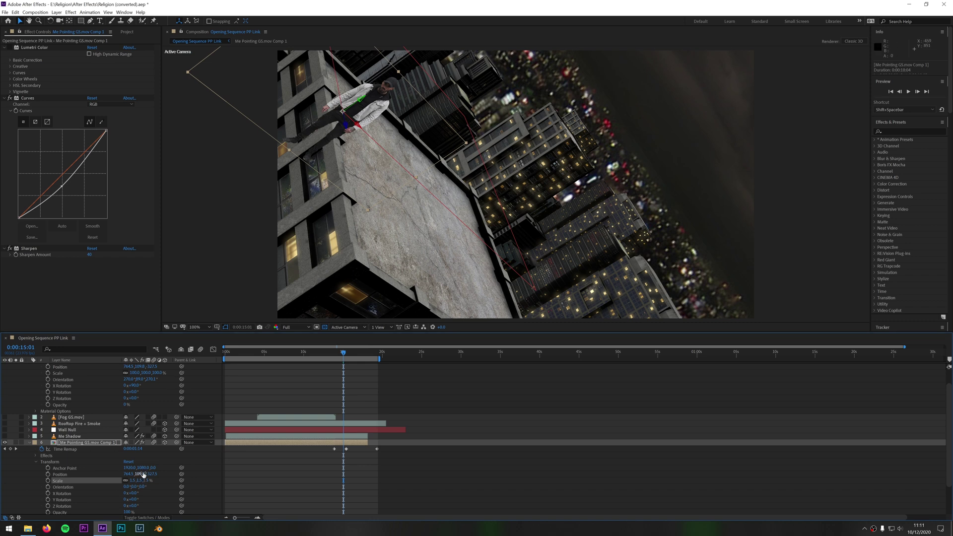
Adjust the figure layer's Anchor Point, Orientation and Position so the feet stand on the rooftop, and scrub to check the placement.
{"action": "left_click_drag", "start_coordinate": [143, 467], "coordinate": [539, 412]}
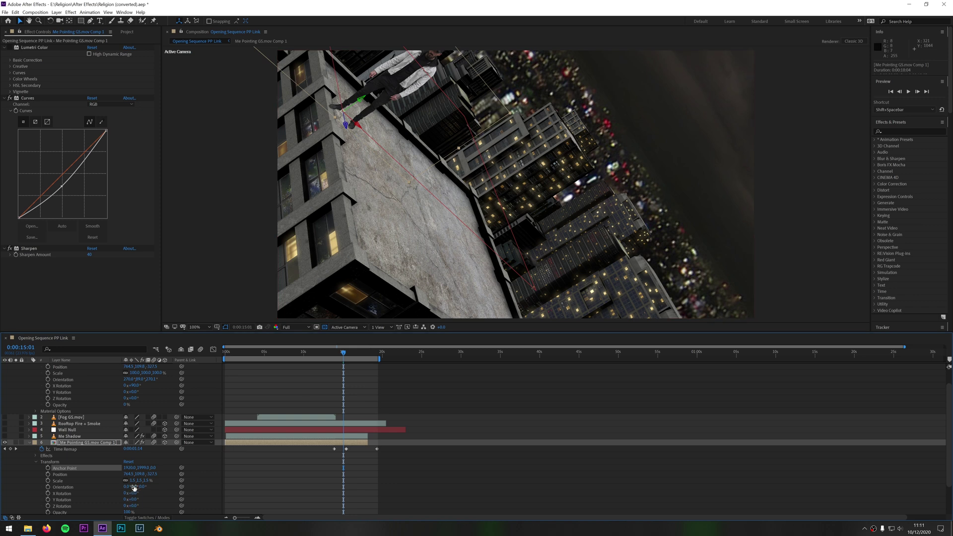
{"action": "left_click_drag", "start_coordinate": [134, 488], "coordinate": [141, 489]}
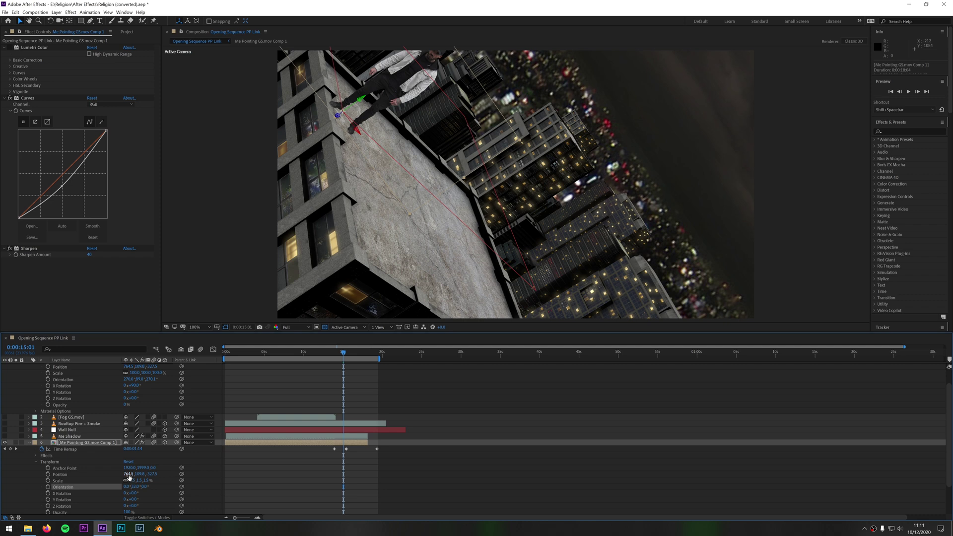
{"action": "left_click_drag", "start_coordinate": [127, 475], "coordinate": [135, 477]}
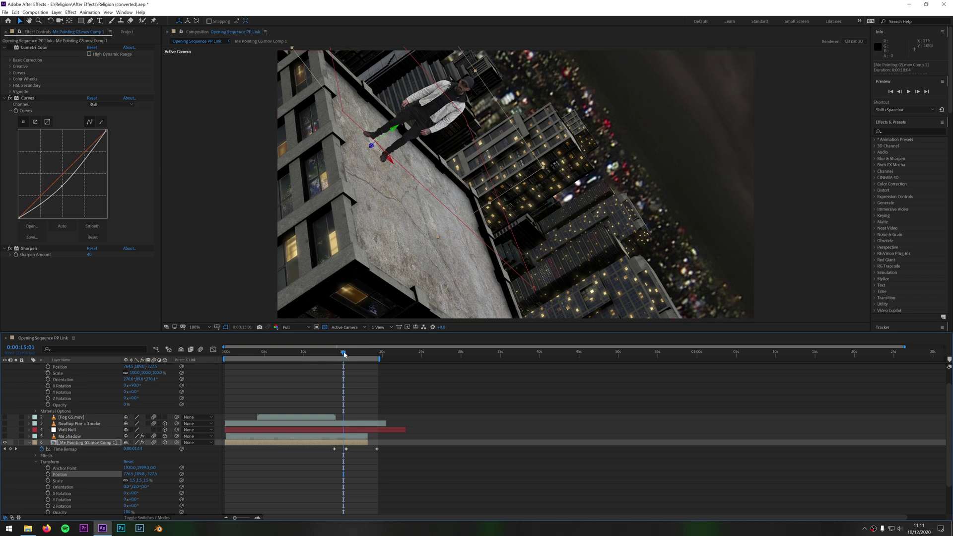
{"action": "left_click_drag", "start_coordinate": [342, 354], "coordinate": [344, 356]}
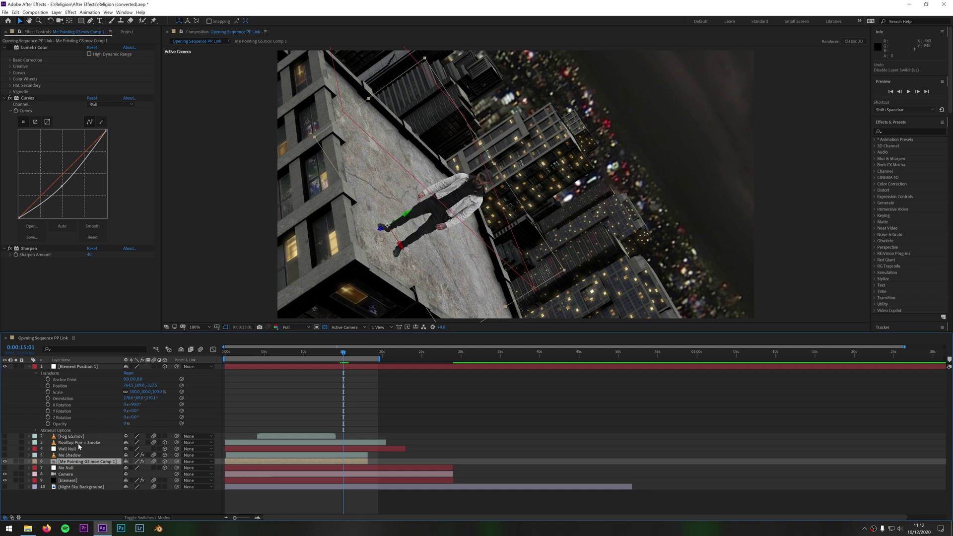
Make the Me Shadow layer visible and compare its effects with those of the Me Pointing GS.mov Comp 1 layer.
{"action": "left_click", "coordinate": [78, 444]}
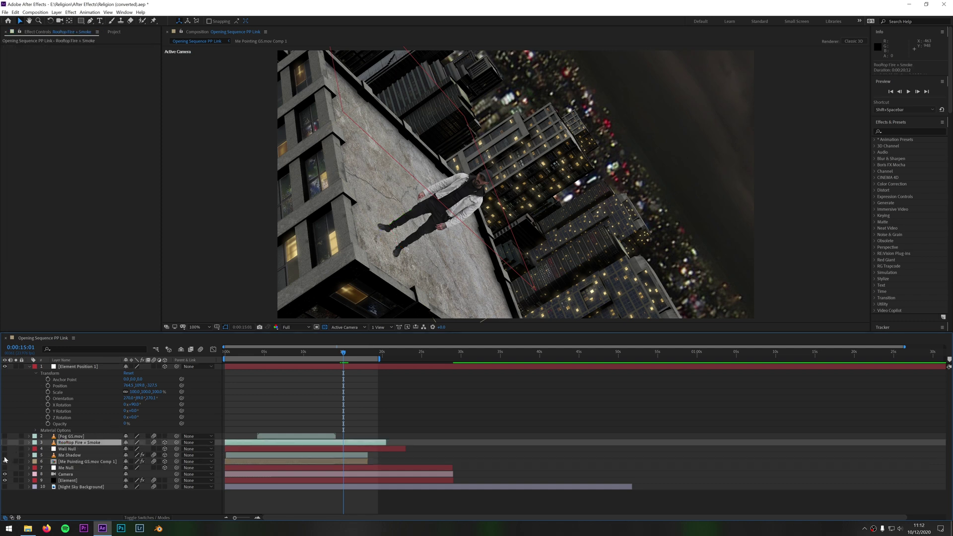
{"action": "left_click", "coordinate": [4, 455]}
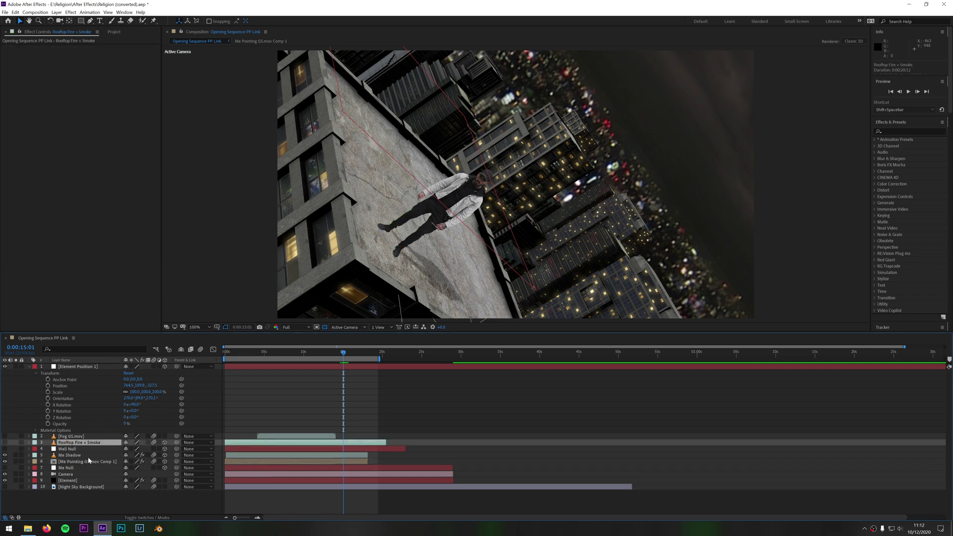
{"action": "left_click", "coordinate": [74, 455]}
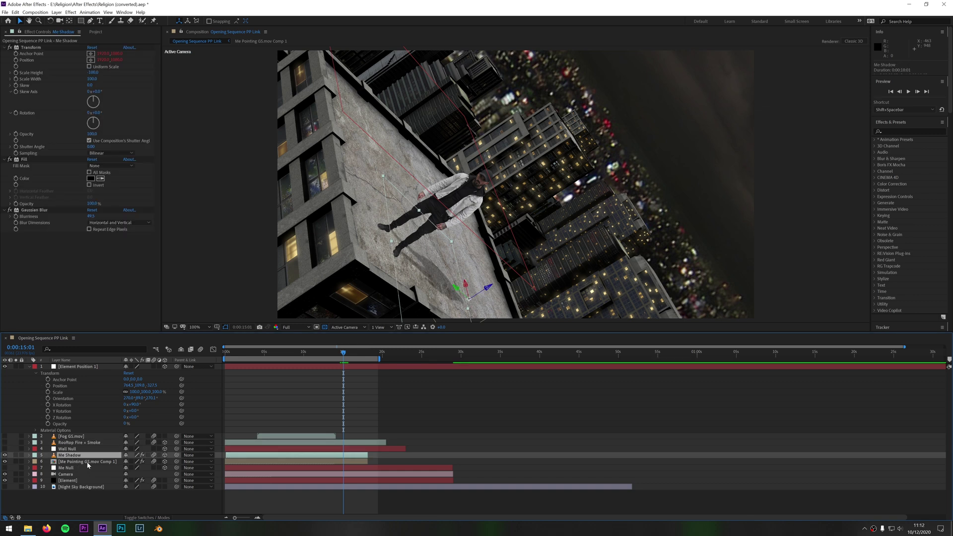
{"action": "left_click", "coordinate": [88, 463]}
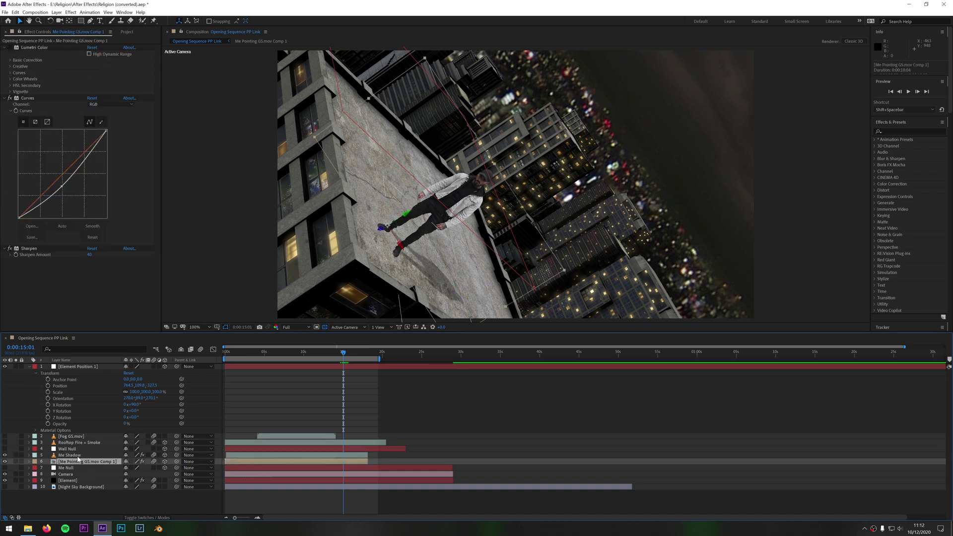
Toggle the Transform, Gaussian Blur and Fill effects on the Me Shadow layer to examine what each contributes to the shadow.
{"action": "left_click", "coordinate": [76, 456]}
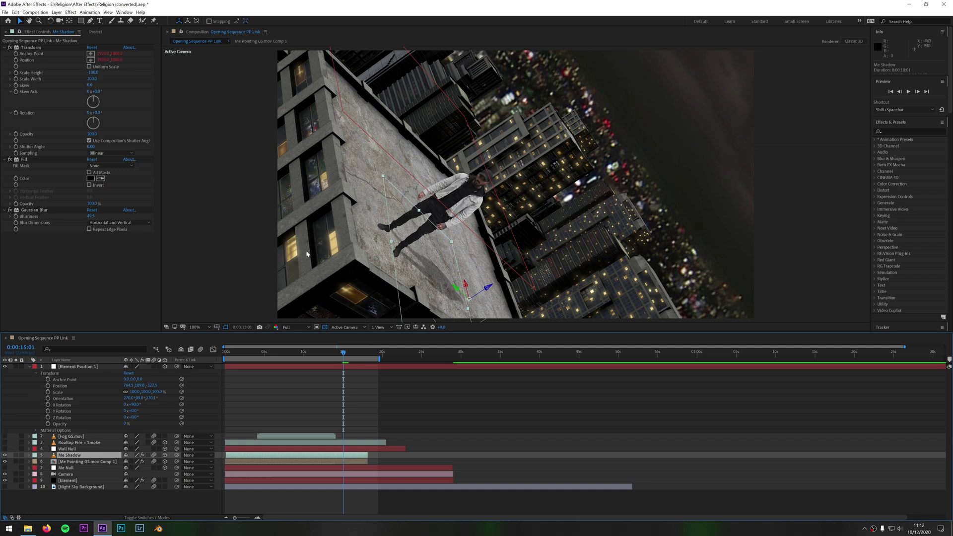
{"action": "left_click_drag", "start_coordinate": [423, 231], "coordinate": [372, 157]}
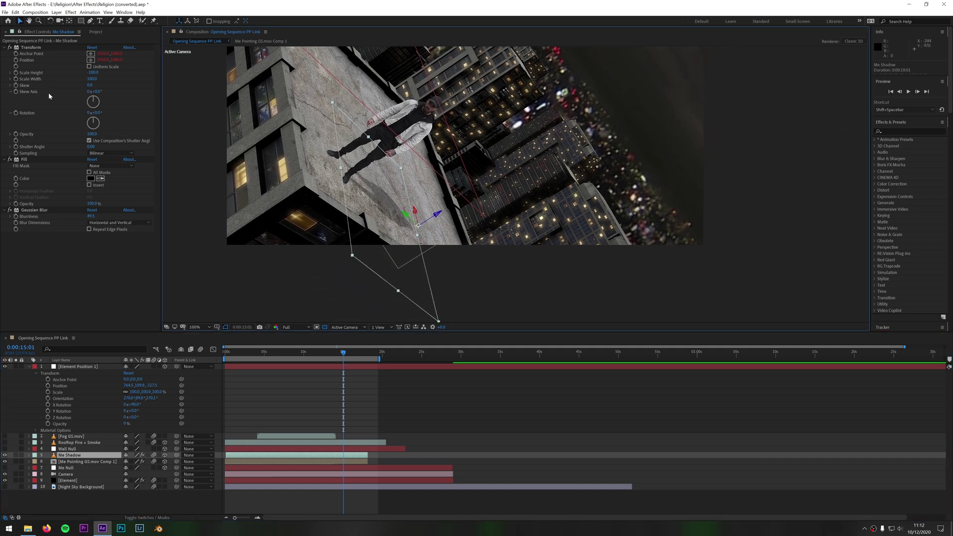
{"action": "left_click", "coordinate": [10, 47]}
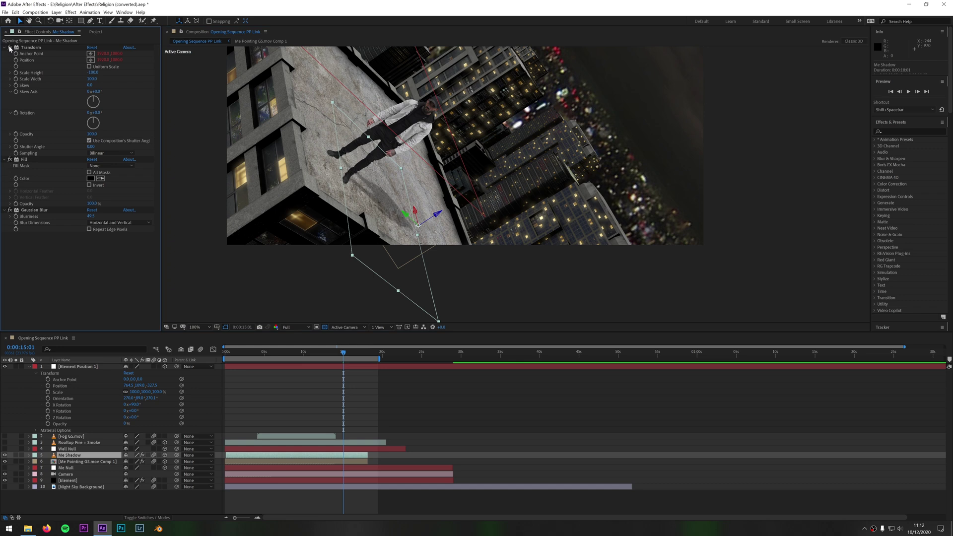
{"action": "left_click", "coordinate": [11, 213]}
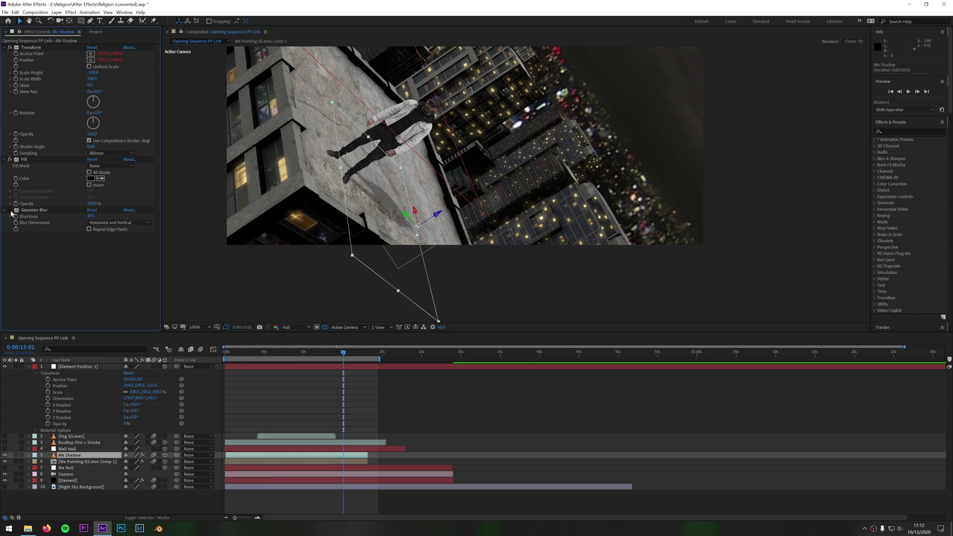
{"action": "left_click", "coordinate": [11, 160]}
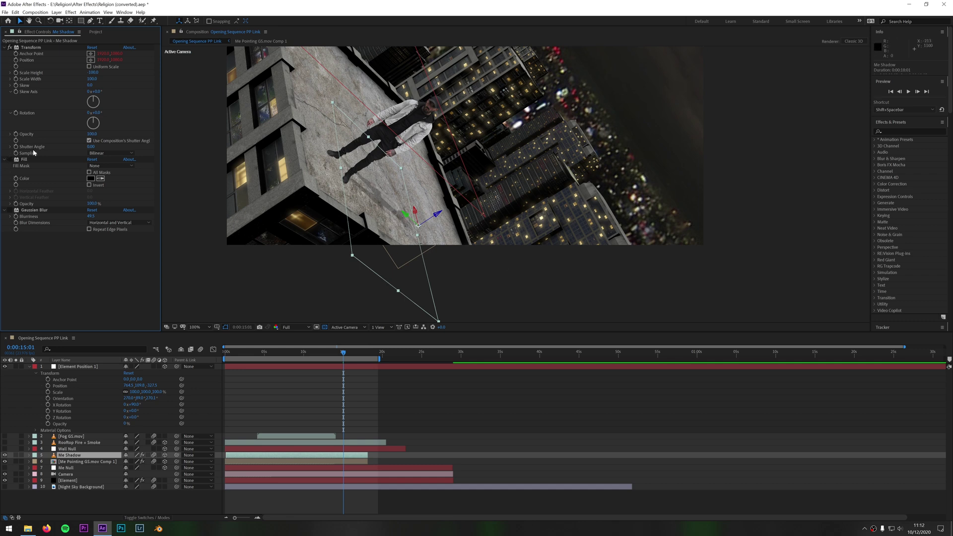
{"action": "left_click", "coordinate": [10, 160]}
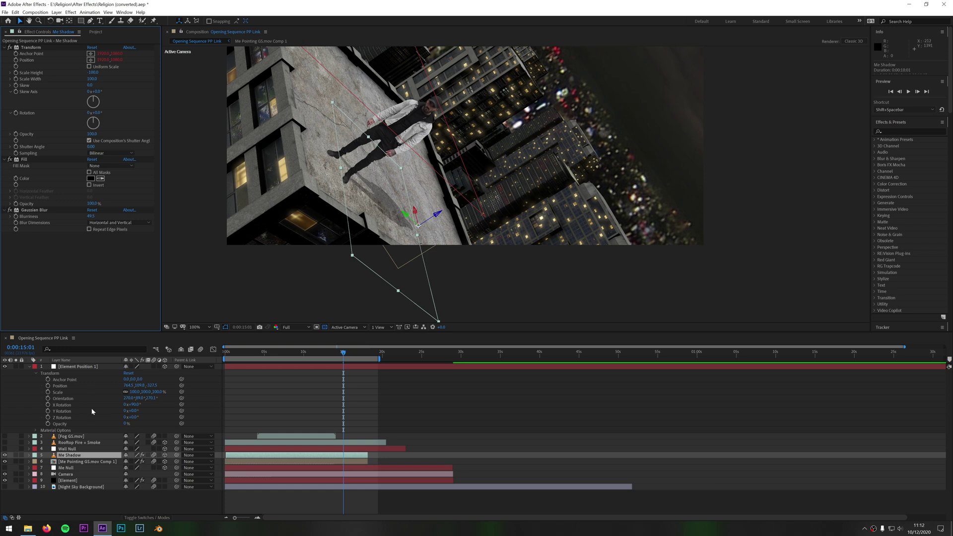
Raise the Me Shadow layer's Opacity to 100% and toggle its Gaussian Blur and Fill effects to compare the full-strength shadow.
{"action": "key", "text": "t"}
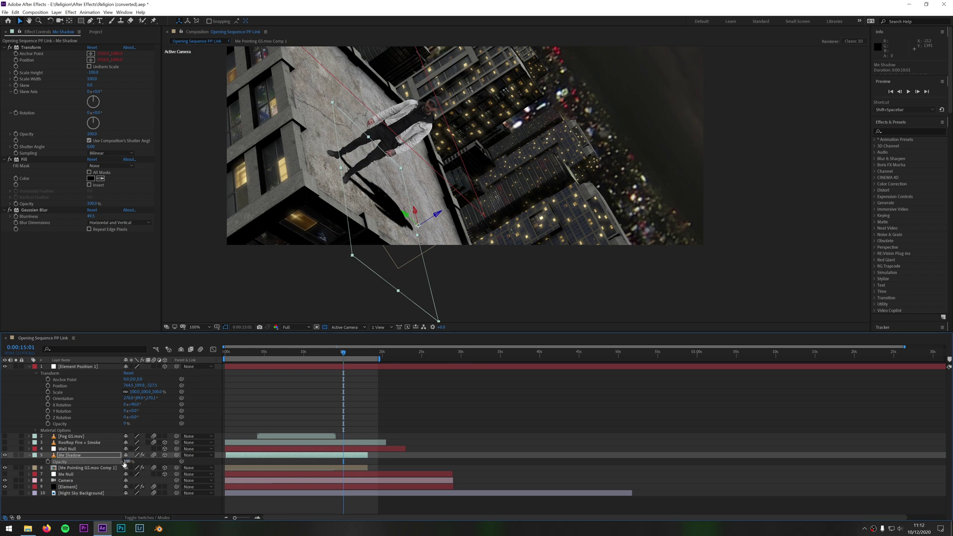
{"action": "left_click", "coordinate": [10, 210]}
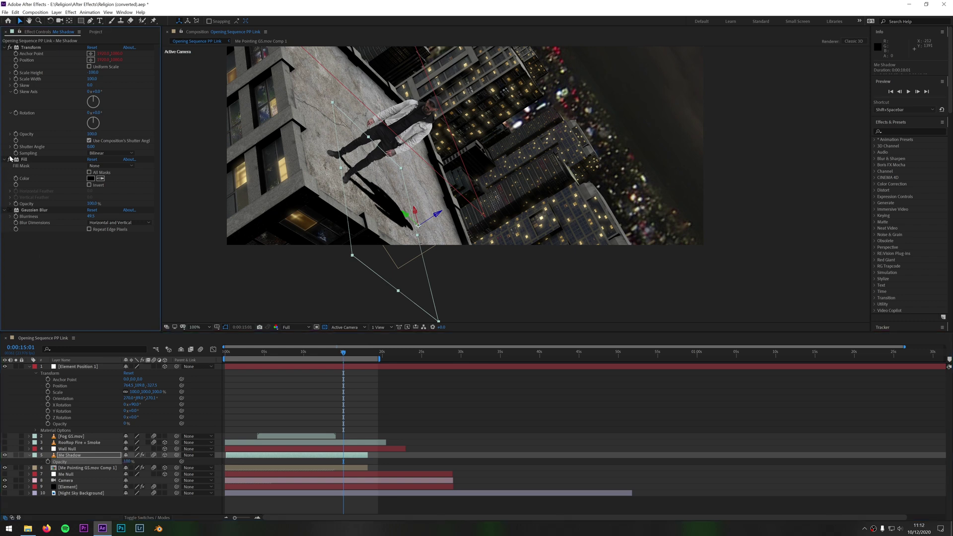
{"action": "left_click", "coordinate": [11, 159]}
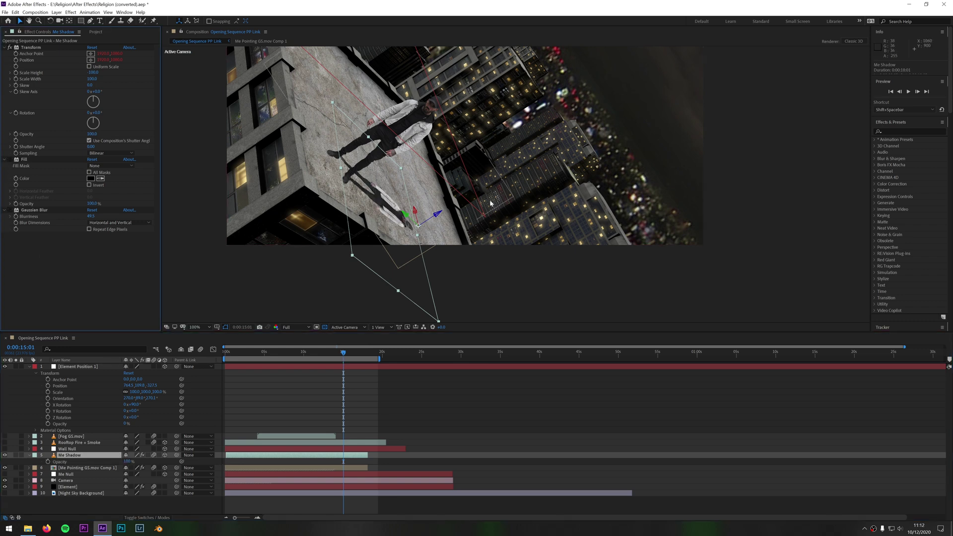
{"action": "left_click", "coordinate": [11, 160]}
{"action": "left_click", "coordinate": [10, 211]}
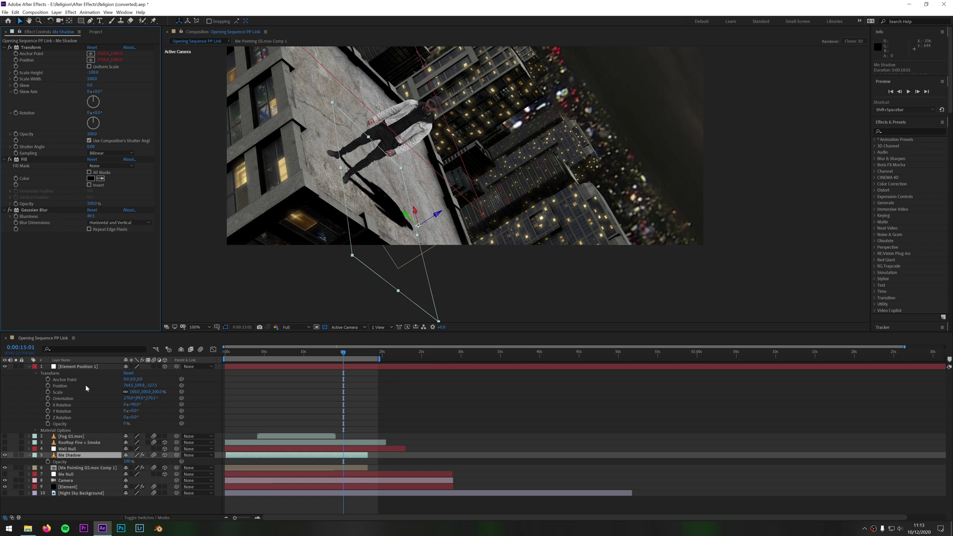
Set the Me Shadow layer's Opacity to 28% and deselect the layer.
{"action": "left_click", "coordinate": [127, 462]}
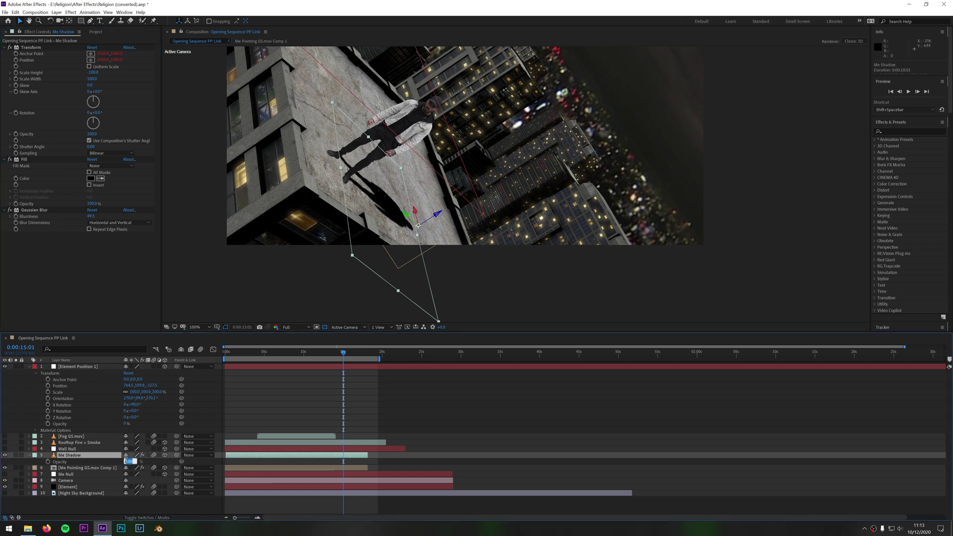
{"action": "type", "text": "28"}
{"action": "key", "text": "Return"}
{"action": "left_click", "coordinate": [479, 264]}
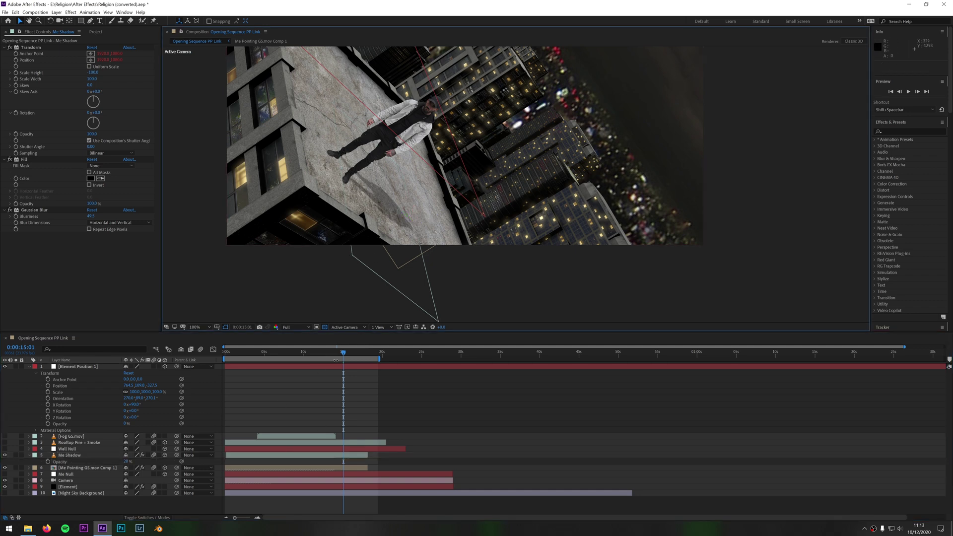
Move the current time to 0:00:15:06 and make the Rooftop Fire + Smoke layer visible.
{"action": "left_click_drag", "start_coordinate": [343, 354], "coordinate": [345, 353]}
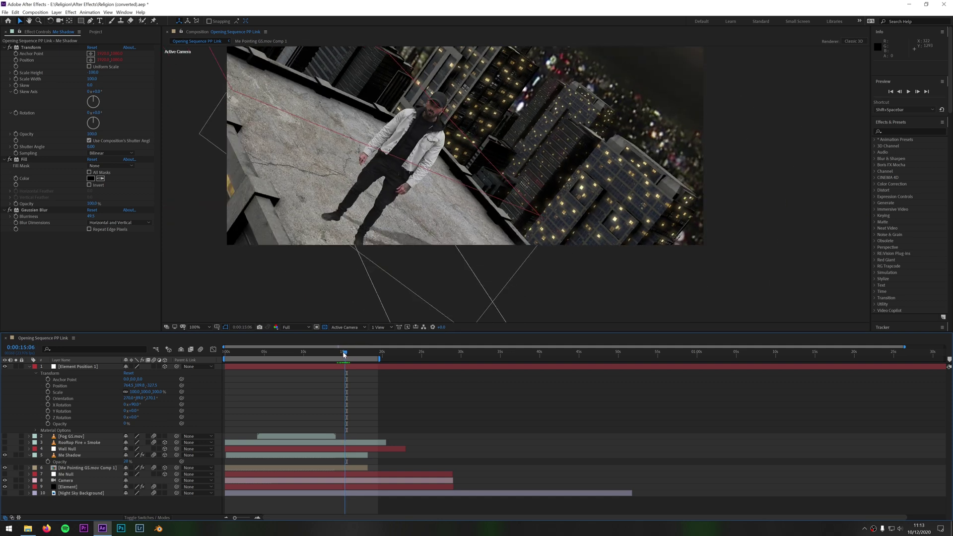
{"action": "left_click", "coordinate": [51, 442]}
{"action": "left_click", "coordinate": [6, 443]}
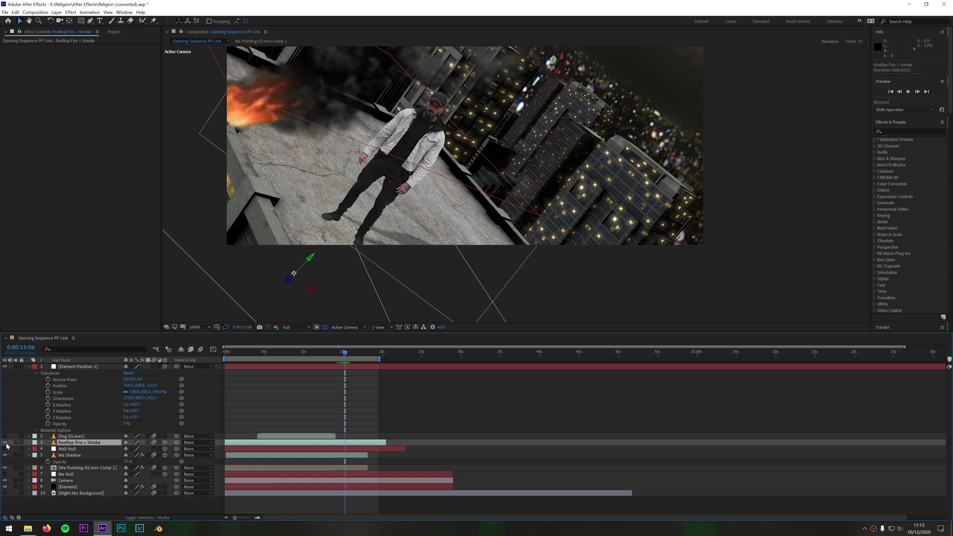
Preview the Rooftop Fire + Smoke footage on its own, check it against the transparency grid, and return to the composition around 0:00:15:00.
{"action": "double_click", "coordinate": [86, 443]}
{"action": "key", "text": "space"}
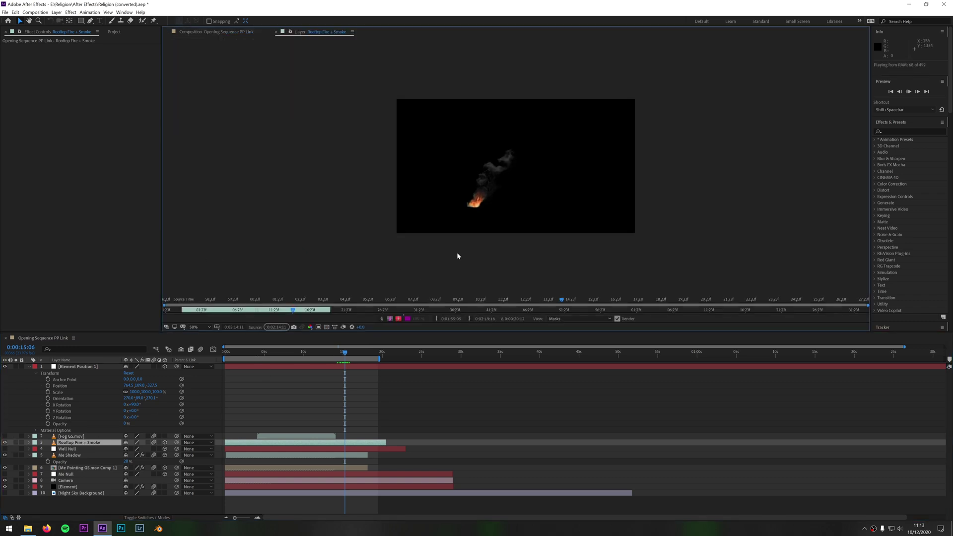
{"action": "left_click", "coordinate": [326, 327]}
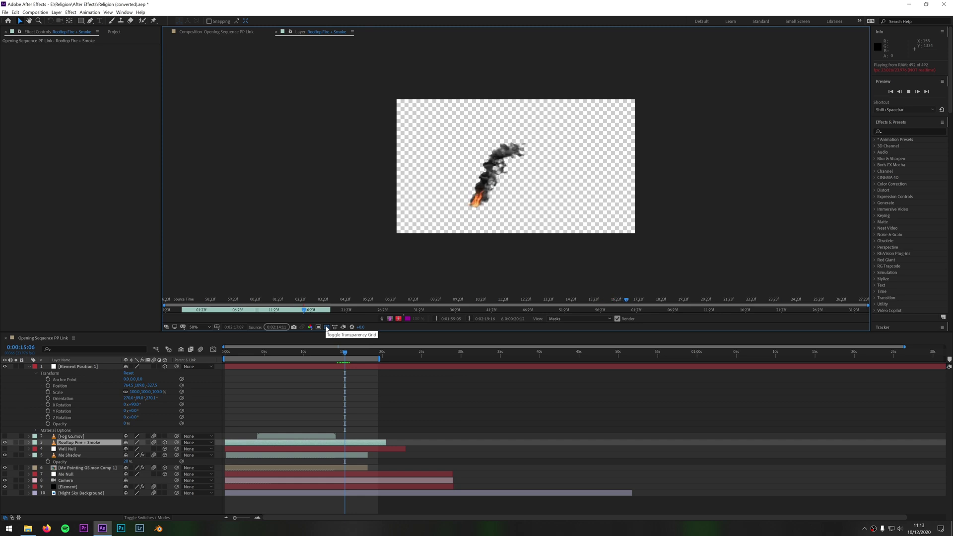
{"action": "left_click", "coordinate": [326, 327]}
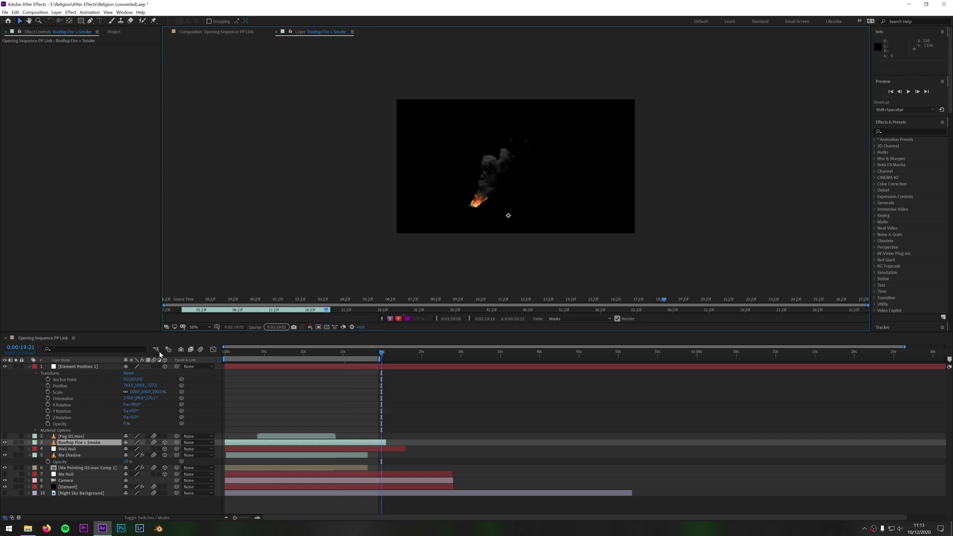
{"action": "left_click", "coordinate": [277, 32]}
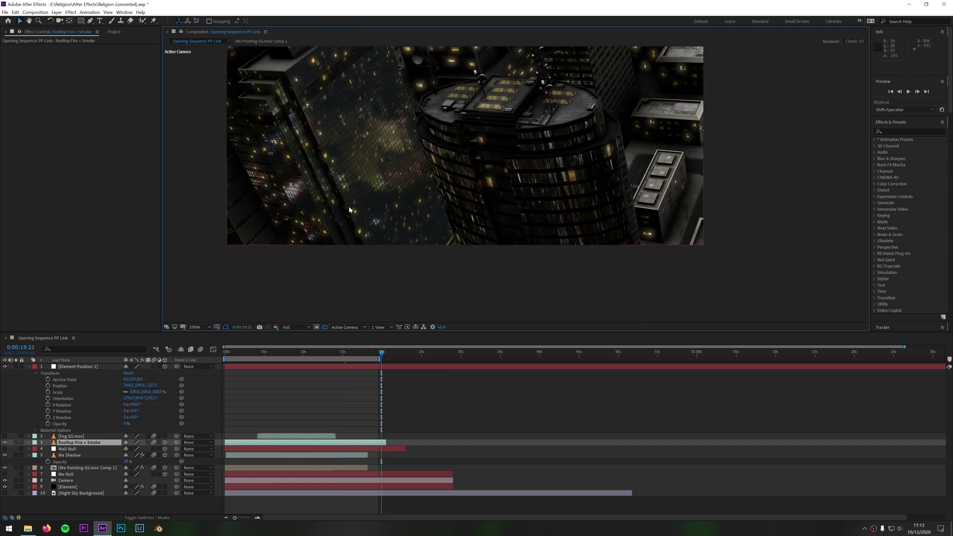
{"action": "left_click_drag", "start_coordinate": [300, 356], "coordinate": [345, 359]}
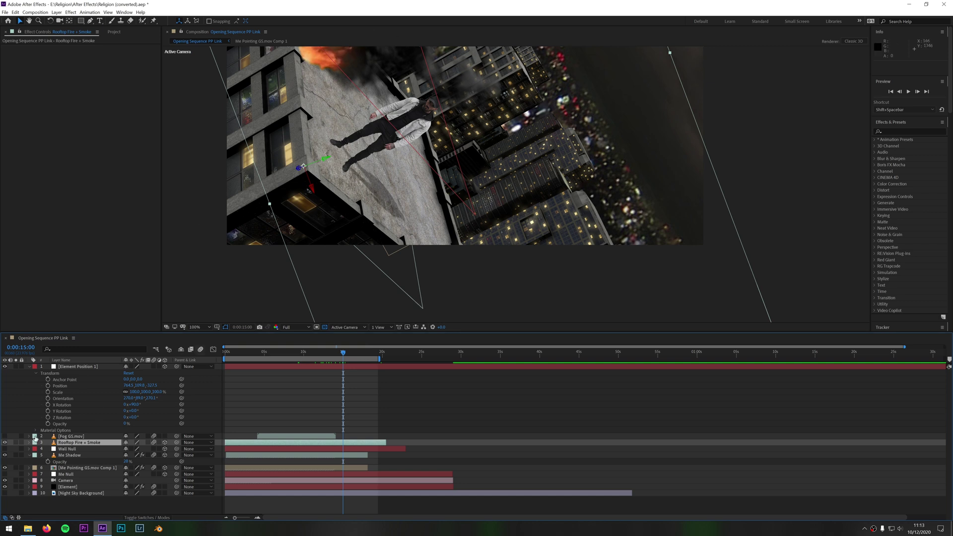
Make the Fog GS.mov layer visible and show it at 0:00:06:03 with the whole frame fitted in view.
{"action": "left_click", "coordinate": [72, 437]}
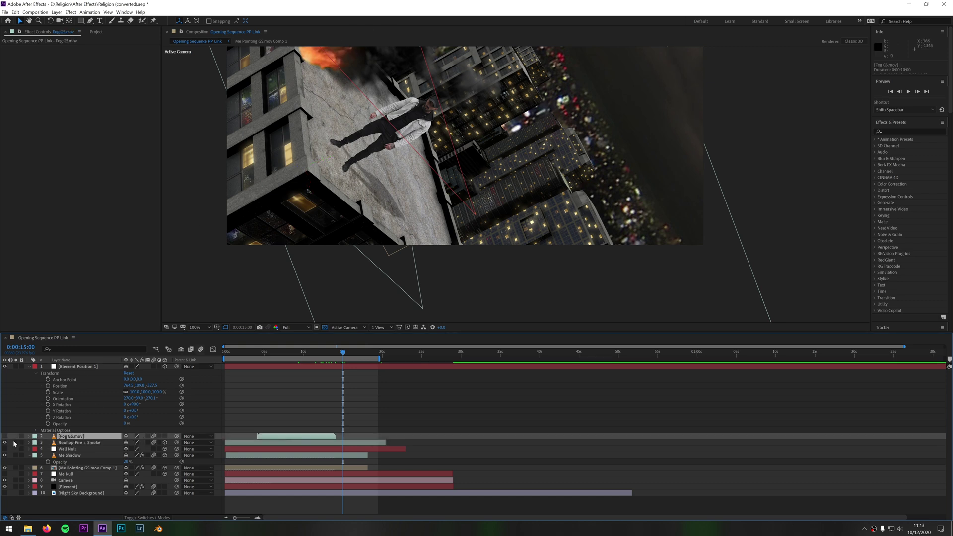
{"action": "left_click_drag", "start_coordinate": [341, 355], "coordinate": [273, 355]}
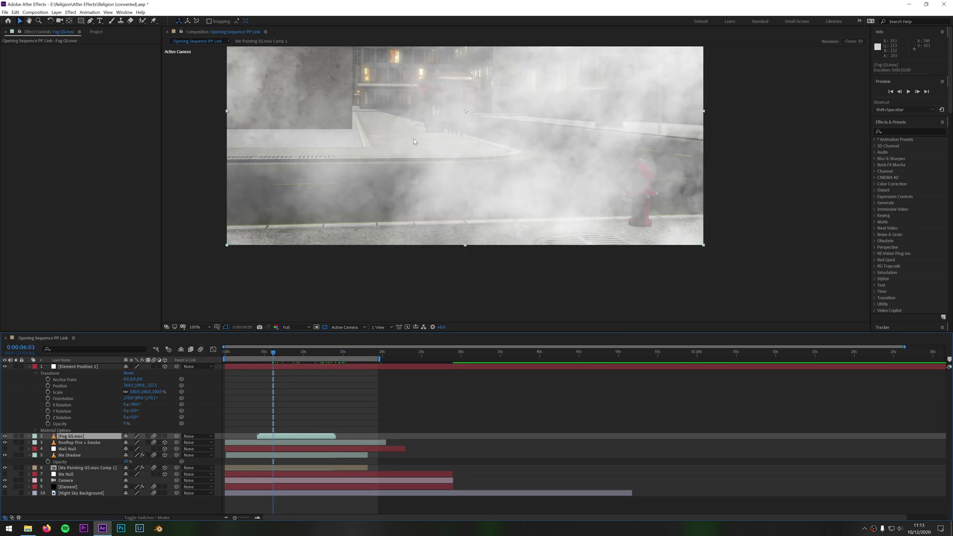
{"action": "left_click", "coordinate": [208, 327]}
{"action": "left_click", "coordinate": [204, 342]}
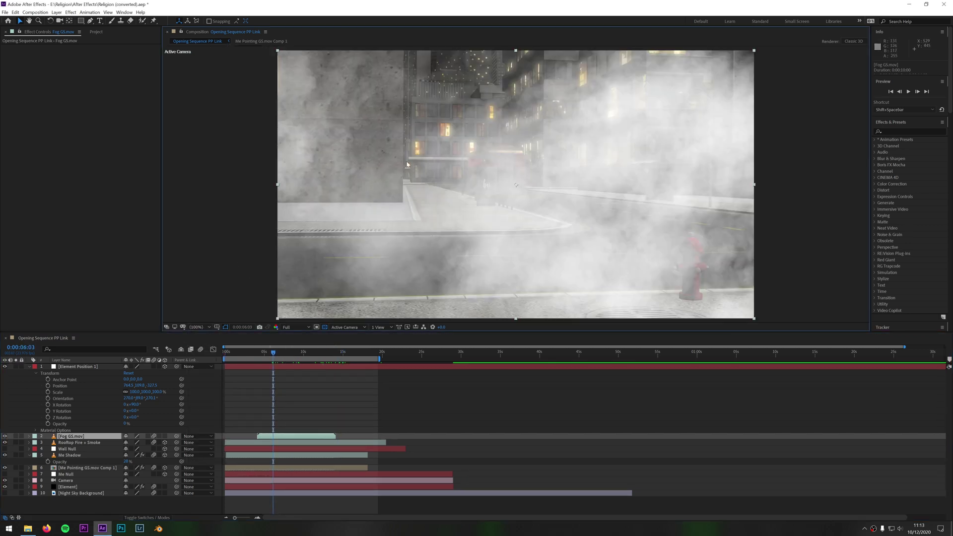
Reveal the Fog GS.mov layer's Transform properties and play across its Opacity keyframes to examine how the fog fades.
{"action": "left_click", "coordinate": [29, 436]}
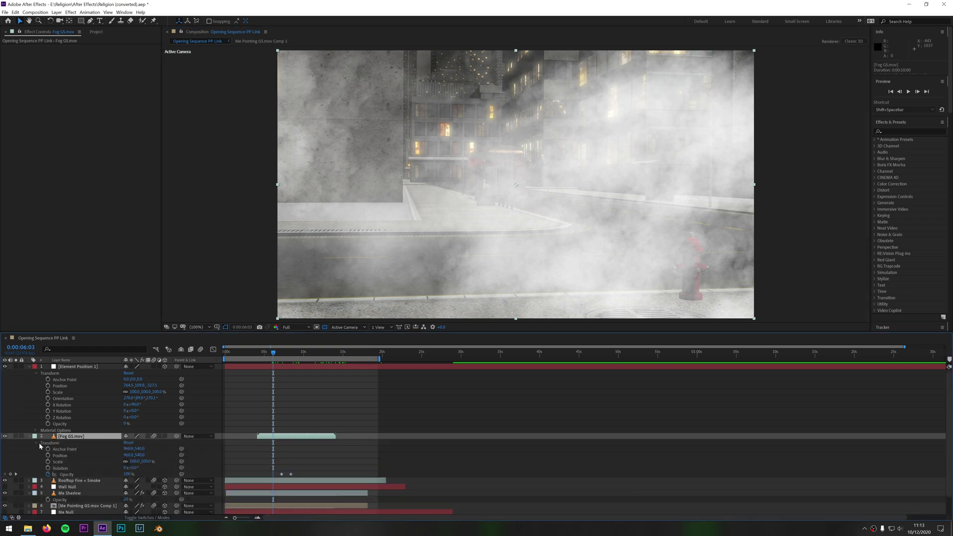
{"action": "left_click_drag", "start_coordinate": [273, 352], "coordinate": [282, 353]}
{"action": "key", "text": "space"}
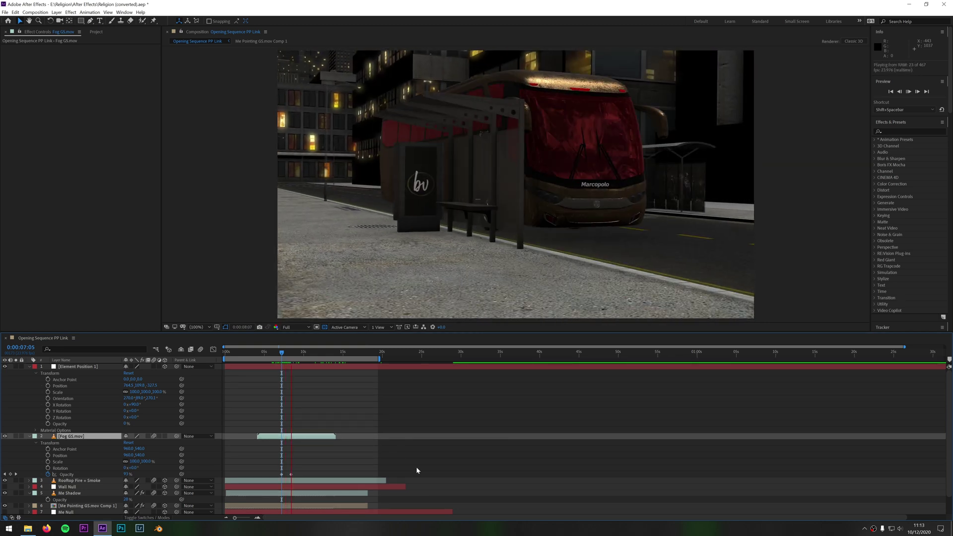
{"action": "key", "text": "space"}
{"action": "left_click", "coordinate": [283, 353]}
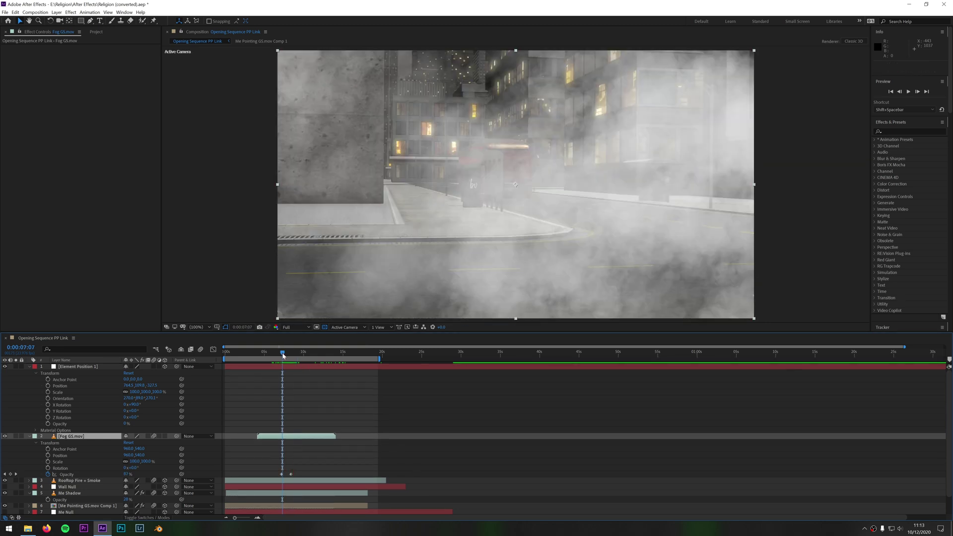
{"action": "left_click_drag", "start_coordinate": [283, 353], "coordinate": [282, 353]}
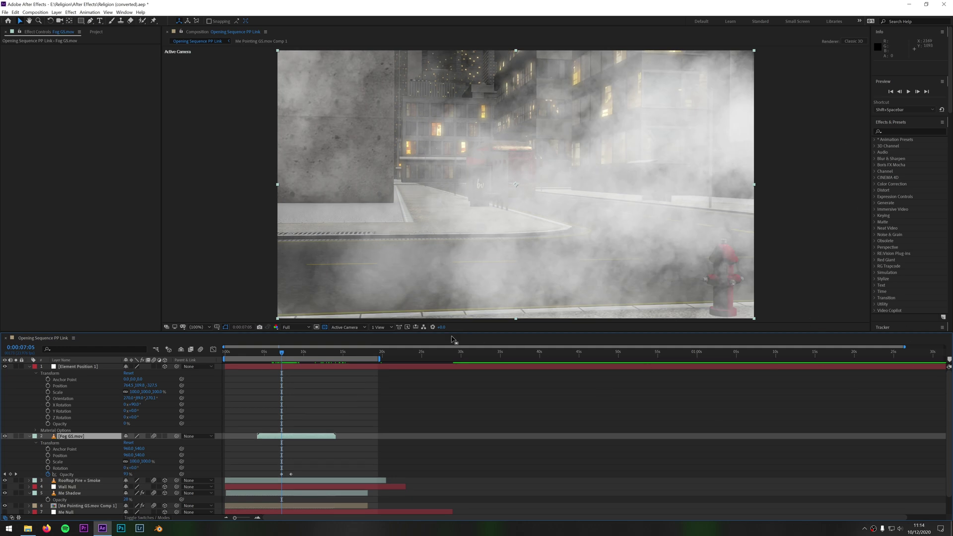
{"action": "key", "text": "space"}
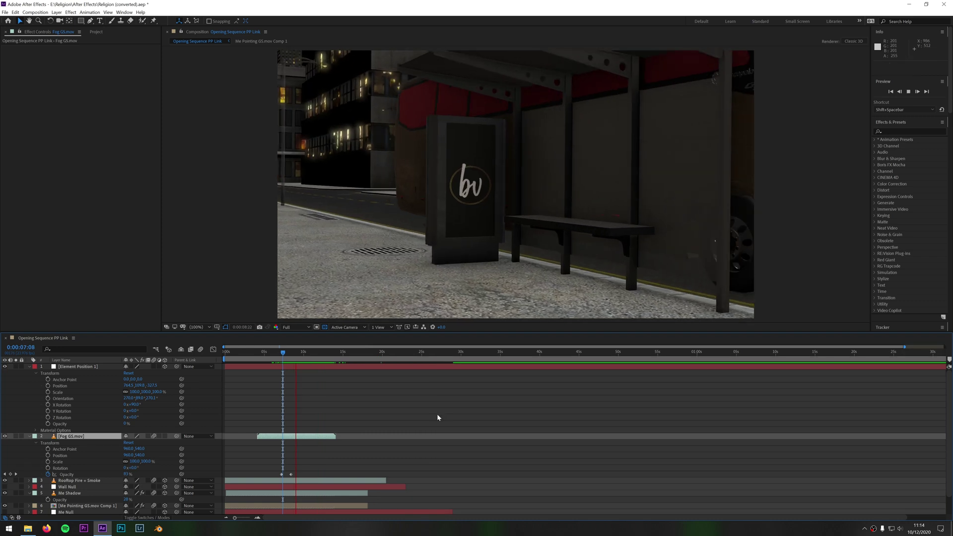
{"action": "key", "text": "space"}
{"action": "left_click_drag", "start_coordinate": [296, 356], "coordinate": [292, 356]}
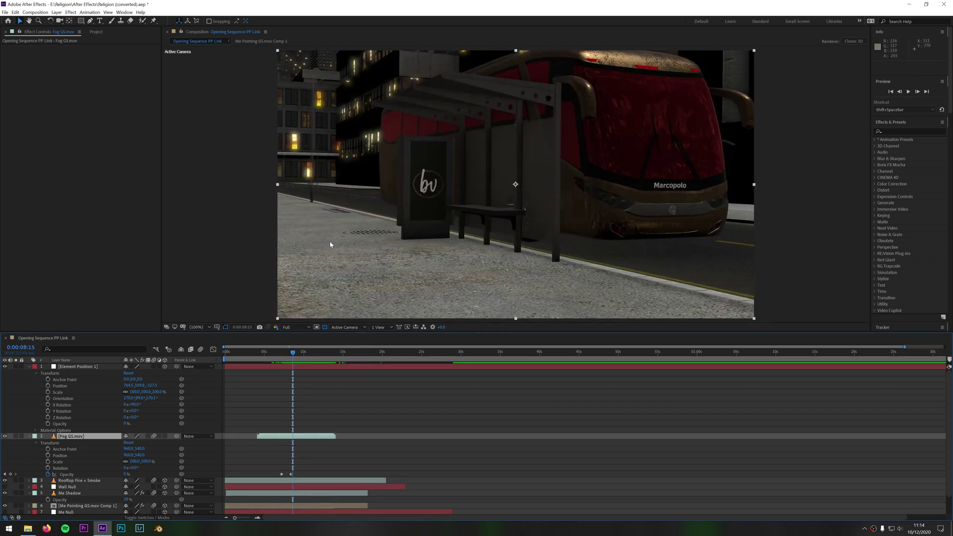
Reveal the Particle Replicator and Particle Look settings of Group 3 on the Element layer to examine the bus's animation.
{"action": "scroll", "coordinate": [99, 436], "scroll_direction": "down", "scroll_amount": 1}
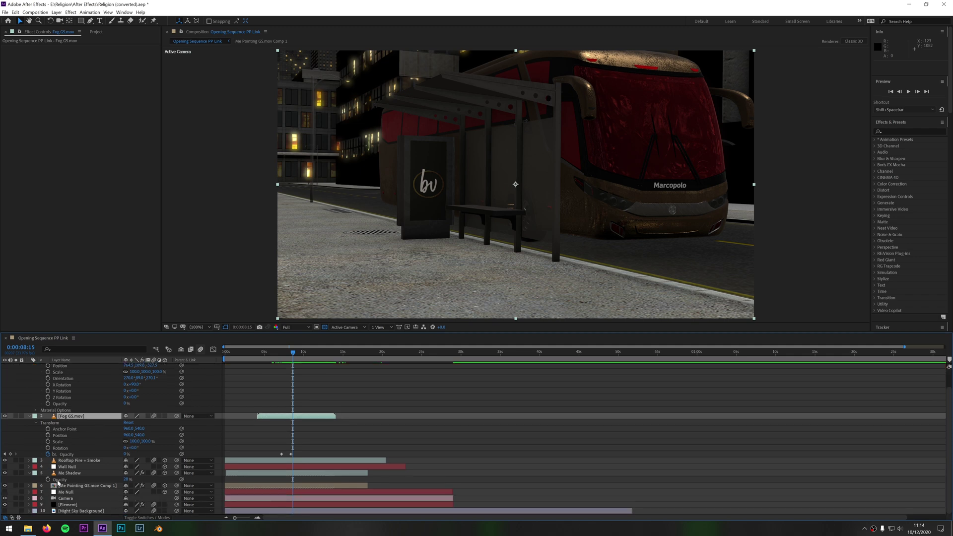
{"action": "left_click", "coordinate": [68, 505]}
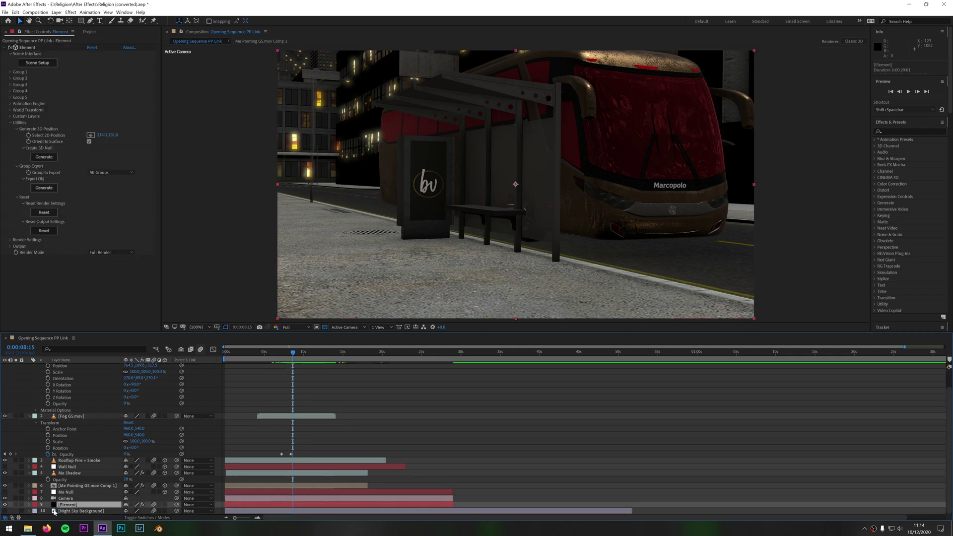
{"action": "left_click", "coordinate": [11, 123]}
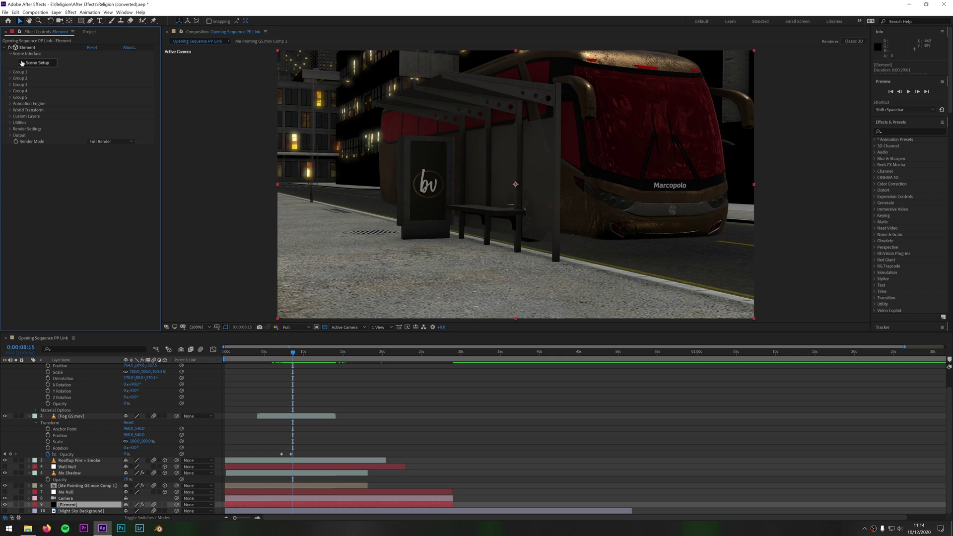
{"action": "left_click", "coordinate": [10, 85]}
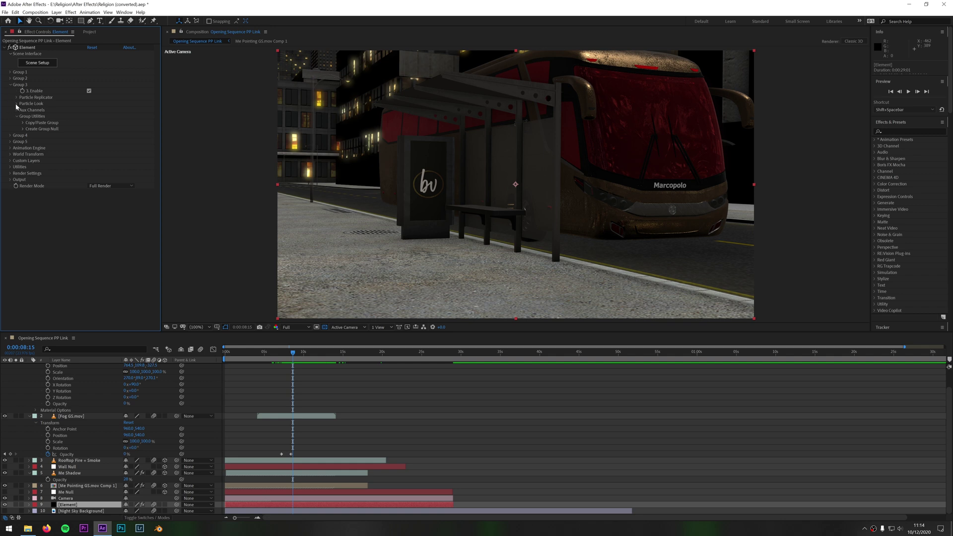
{"action": "left_click", "coordinate": [16, 104]}
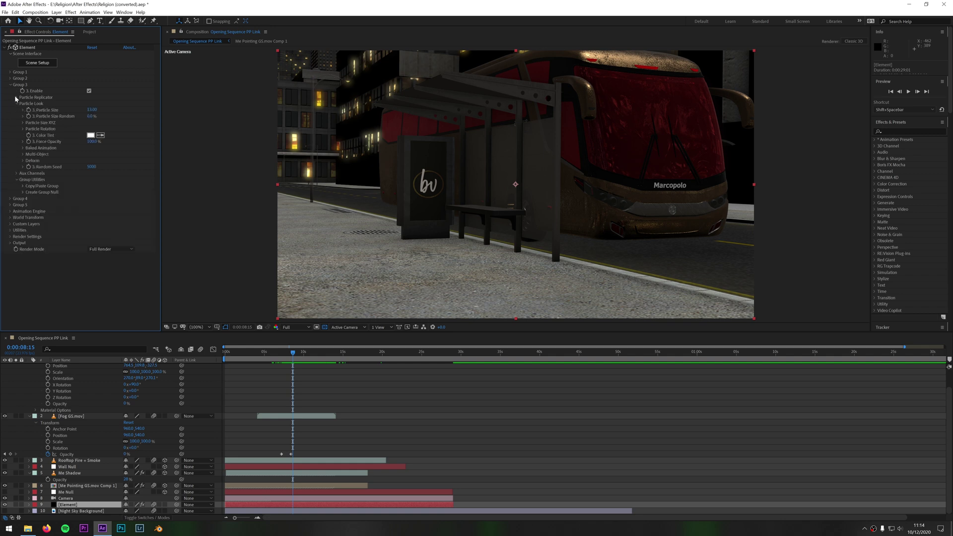
{"action": "left_click", "coordinate": [17, 98]}
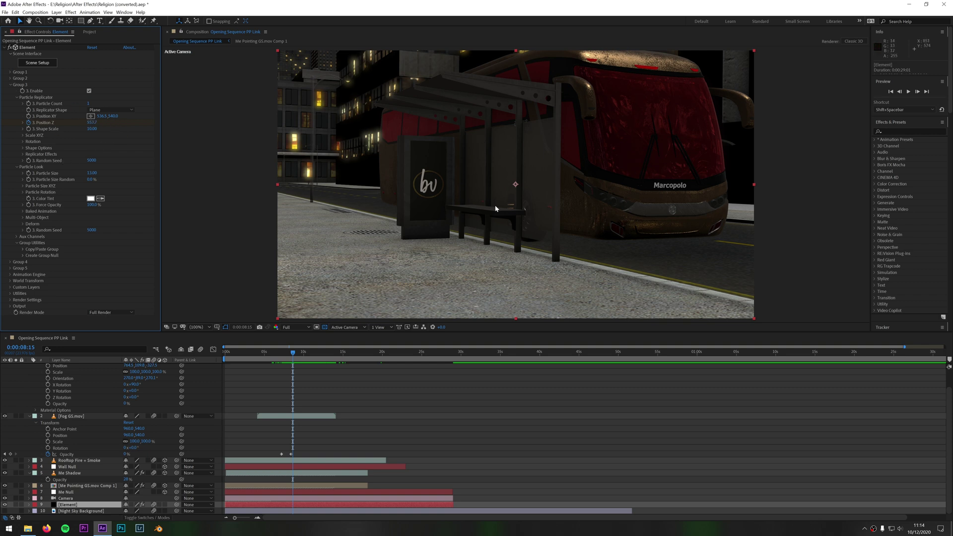
Try shifting Group 3's Position XY in the Particle Replicator and undo the trial changes.
{"action": "left_click_drag", "start_coordinate": [103, 116], "coordinate": [80, 122]}
{"action": "key", "text": "ctrl+z"}
{"action": "left_click", "coordinate": [96, 146]}
{"action": "key", "text": "ctrl+z"}
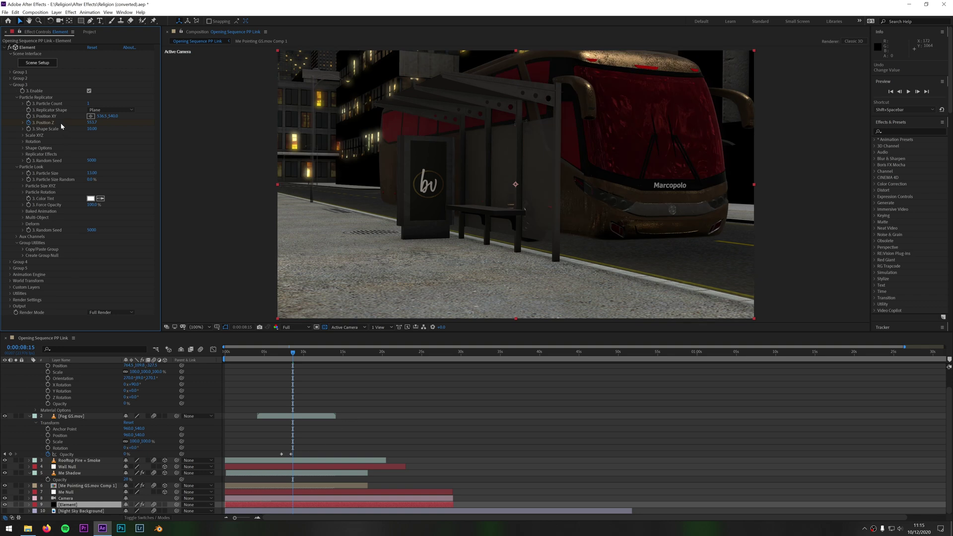
Reveal the Element layer's keyframed properties and scrub along the Group 3 Position Z keyframes to examine the bus's movement.
{"action": "key", "text": "u"}
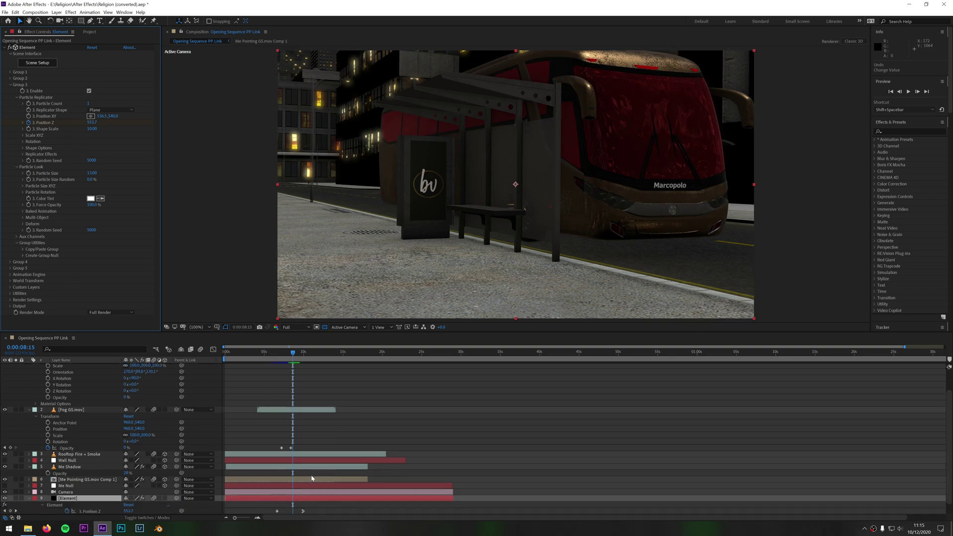
{"action": "scroll", "coordinate": [314, 481], "scroll_direction": "down", "scroll_amount": 2}
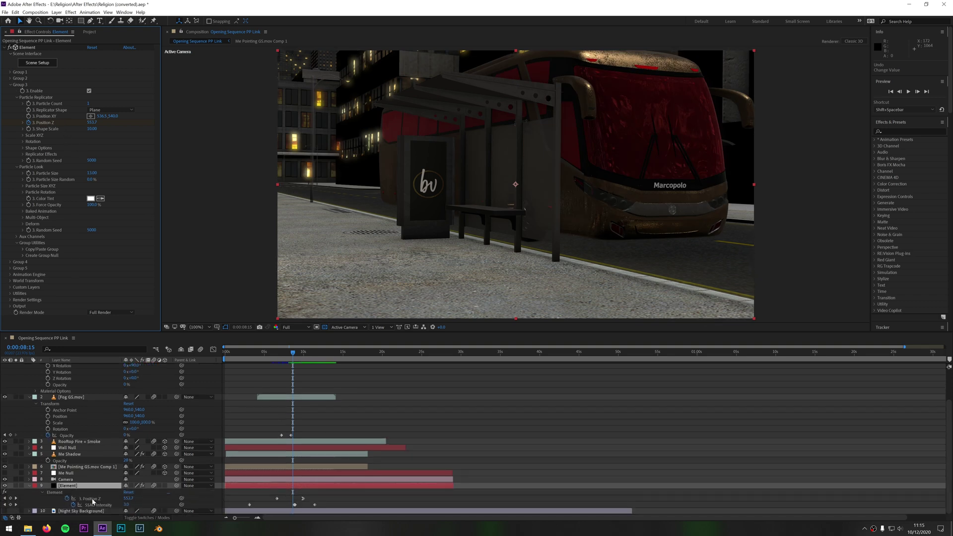
{"action": "left_click", "coordinate": [92, 500]}
{"action": "mouse_move", "coordinate": [295, 357]}
{"action": "left_mouse_down"}
{"action": "mouse_move", "coordinate": [278, 356]}
{"action": "mouse_move", "coordinate": [303, 364]}
{"action": "mouse_move", "coordinate": [290, 362]}
{"action": "left_mouse_up"}
Try moving the last Group 3 Position Z keyframe earlier, check the bus's position, and undo the keyframe change.
{"action": "left_click", "coordinate": [326, 492]}
{"action": "mouse_move", "coordinate": [303, 499]}
{"action": "left_mouse_down"}
{"action": "mouse_move", "coordinate": [351, 494]}
{"action": "mouse_move", "coordinate": [299, 504]}
{"action": "left_mouse_up"}
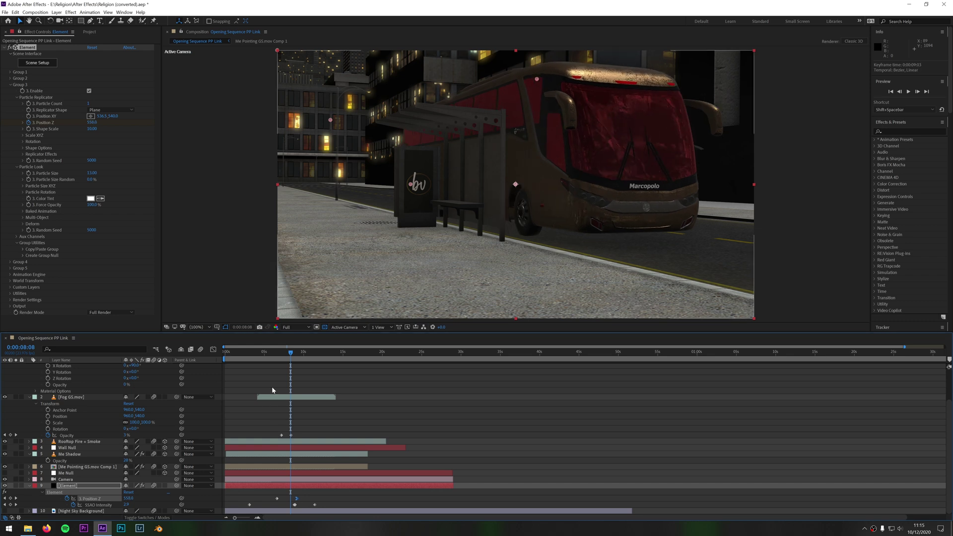
{"action": "left_click_drag", "start_coordinate": [290, 353], "coordinate": [293, 357]}
{"action": "key", "text": "ctrl+z"}
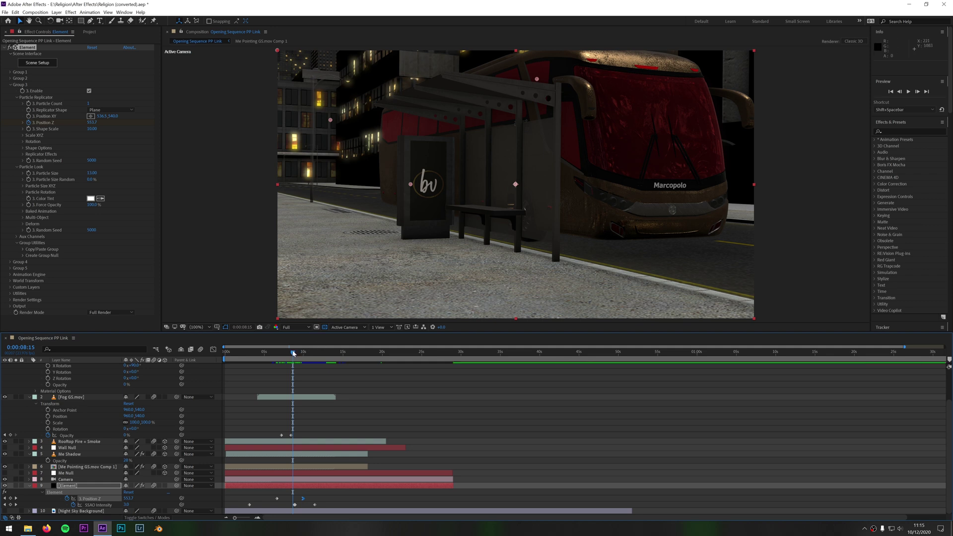
Preview the bus animation and park the current time at 0:00:08:03.
{"action": "key", "text": "space"}
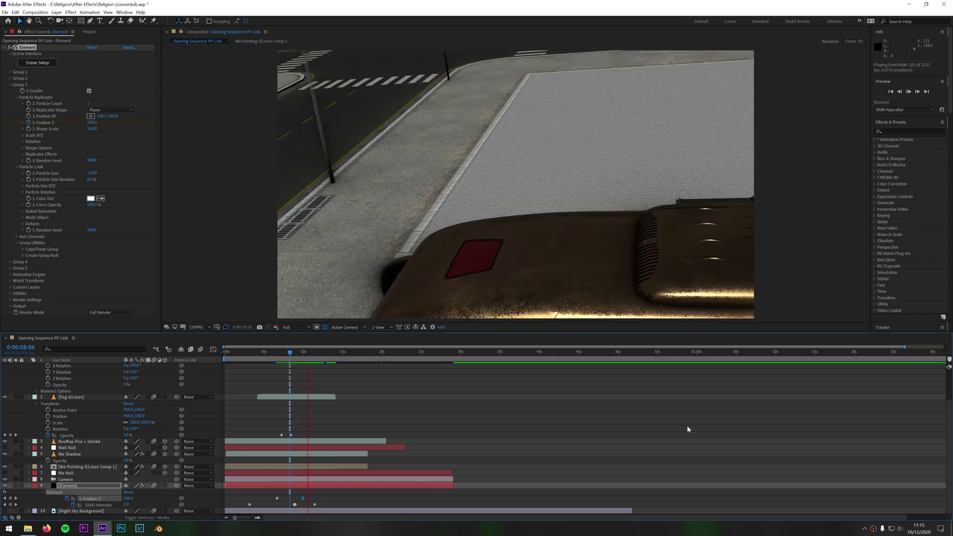
{"action": "key", "text": "space"}
{"action": "left_click_drag", "start_coordinate": [300, 356], "coordinate": [289, 356]}
Collapse the open properties of the Fog GS.mov, Element Position 1, Me Shadow and Element layers.
{"action": "left_click", "coordinate": [29, 396]}
{"action": "left_click", "coordinate": [29, 367]}
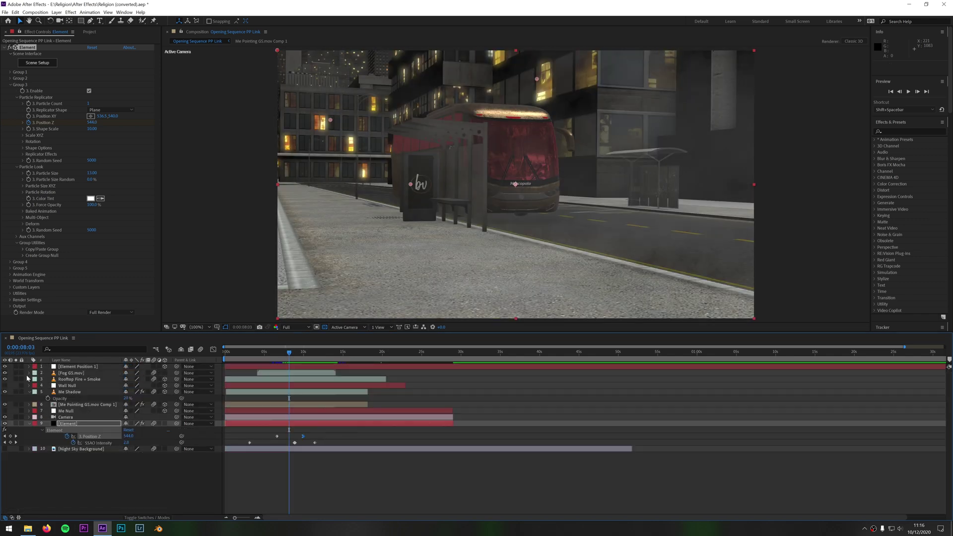
{"action": "left_click", "coordinate": [29, 393]}
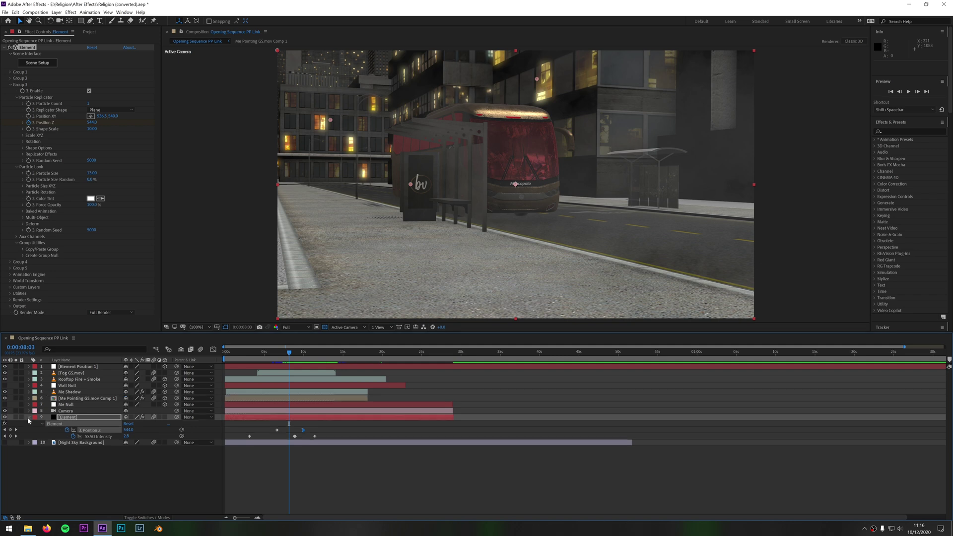
{"action": "left_click", "coordinate": [29, 417]}
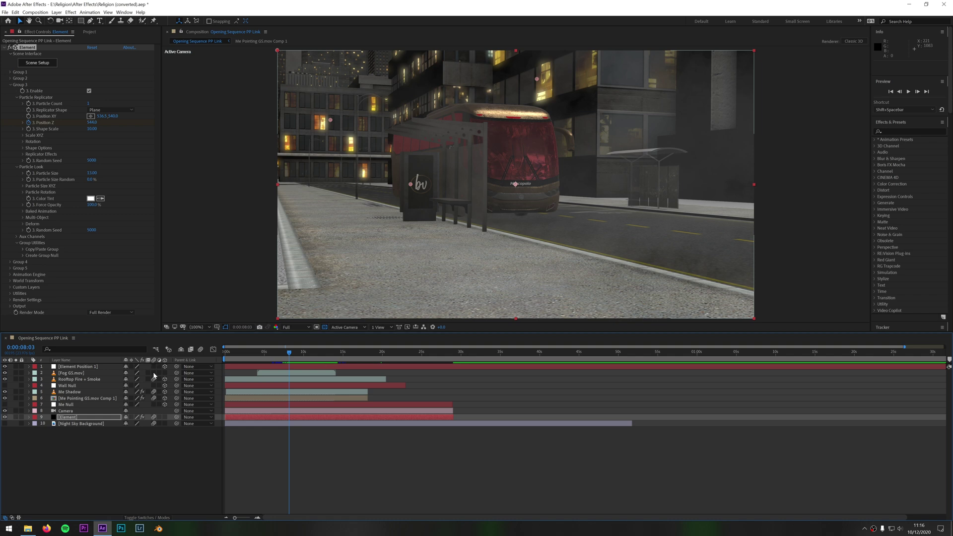
Go to the rooftop fire shot at 0:00:14:21 and enable motion blur for the composition.
{"action": "left_click", "coordinate": [102, 379]}
{"action": "left_click_drag", "start_coordinate": [290, 353], "coordinate": [340, 361]}
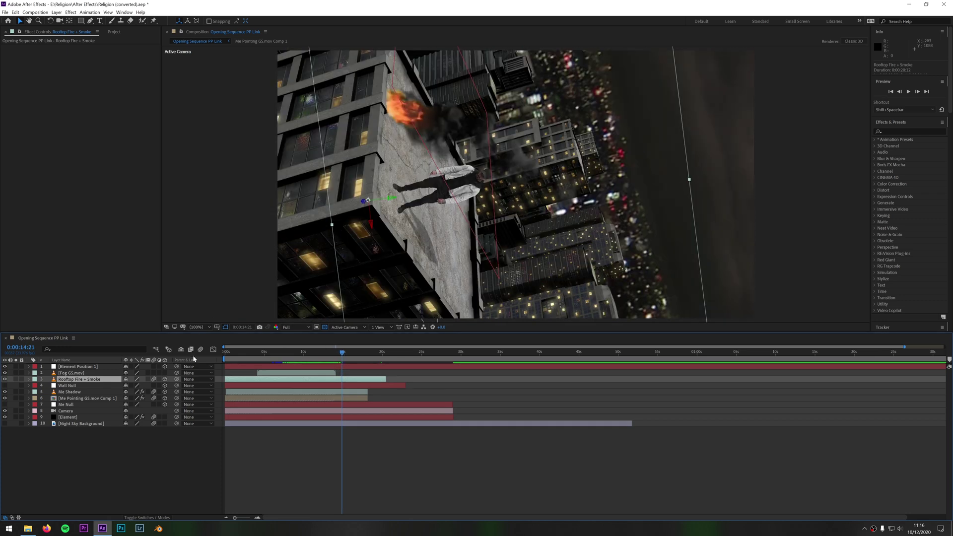
{"action": "left_click", "coordinate": [201, 350]}
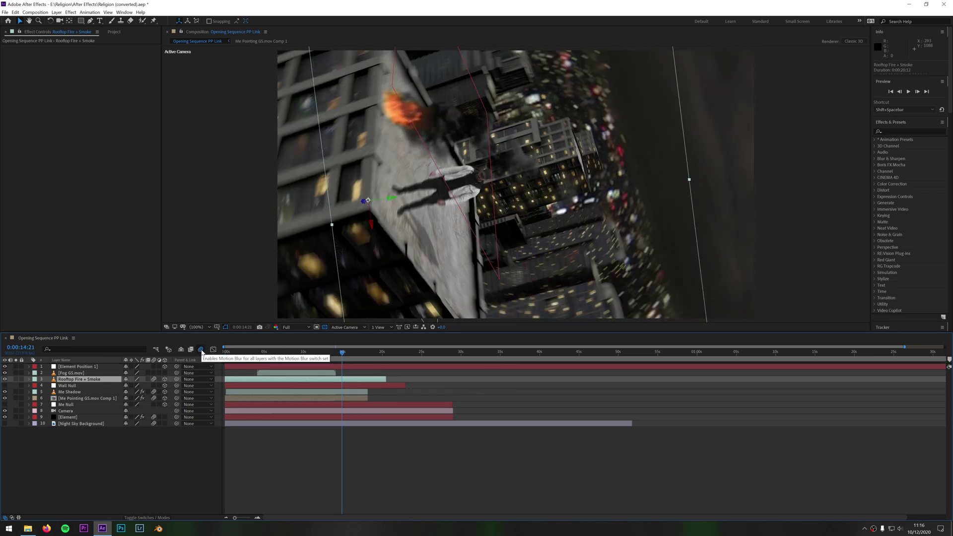
Turn off motion blur on the Me Pointing GS.mov Comp 1 layer and hide the layer controls in the composition view.
{"action": "left_click", "coordinate": [92, 398]}
{"action": "left_click", "coordinate": [154, 398]}
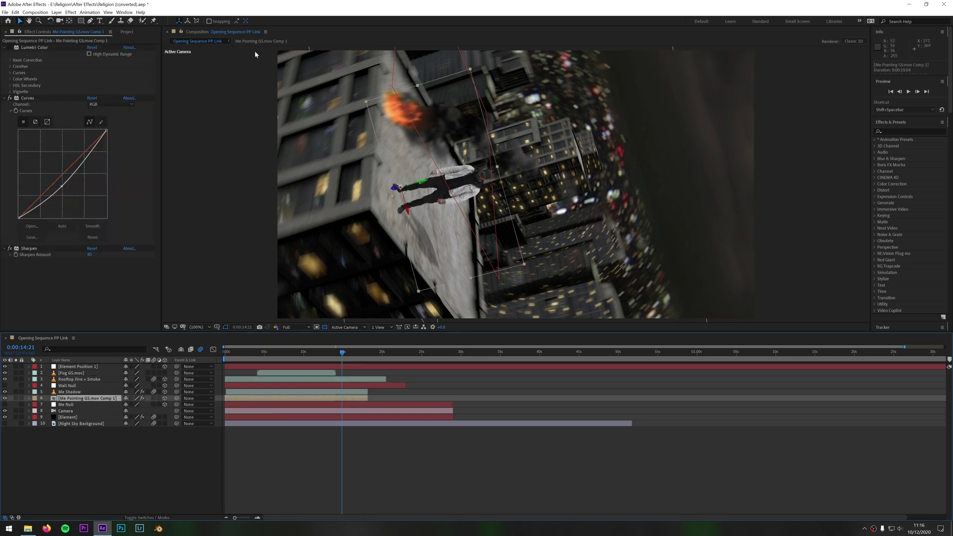
{"action": "left_click", "coordinate": [108, 12]}
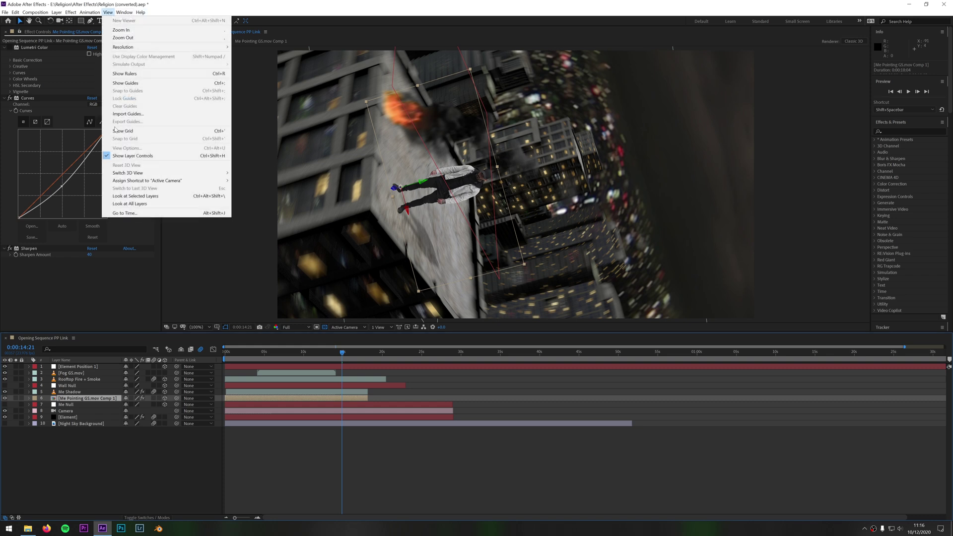
{"action": "left_click", "coordinate": [126, 156]}
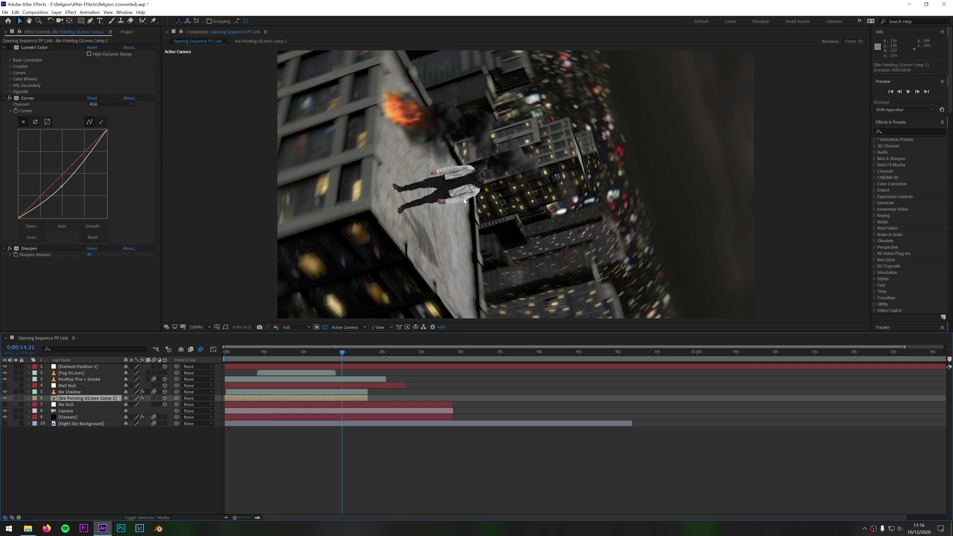
Toggle motion blur on the Me Pointing comp, Rooftop Fire + Smoke and Element layers to compare, leaving it enabled on all three.
{"action": "left_click", "coordinate": [154, 398]}
{"action": "left_click", "coordinate": [153, 398]}
{"action": "left_click", "coordinate": [102, 380]}
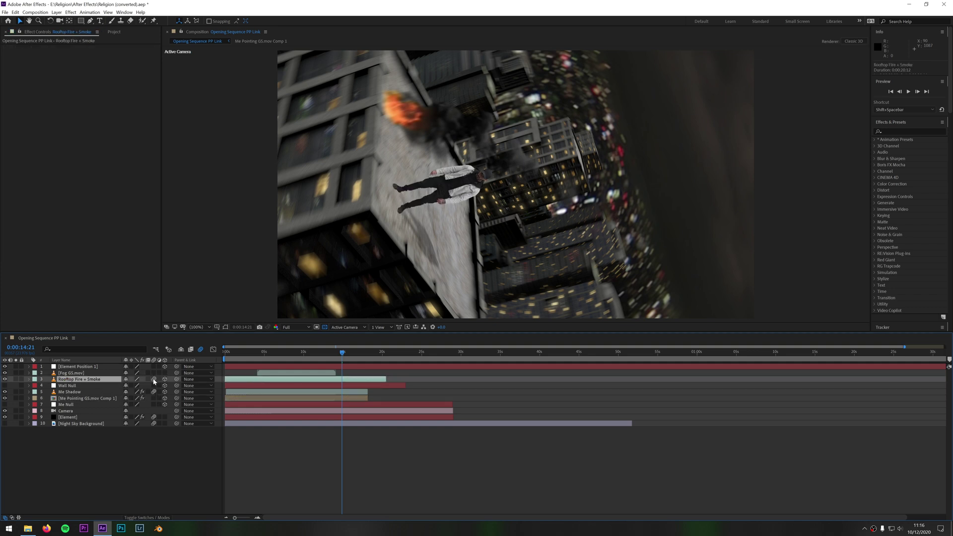
{"action": "left_click", "coordinate": [153, 379]}
{"action": "left_click", "coordinate": [154, 380]}
{"action": "left_click", "coordinate": [153, 420]}
{"action": "left_click", "coordinate": [153, 419]}
{"action": "left_click", "coordinate": [154, 398]}
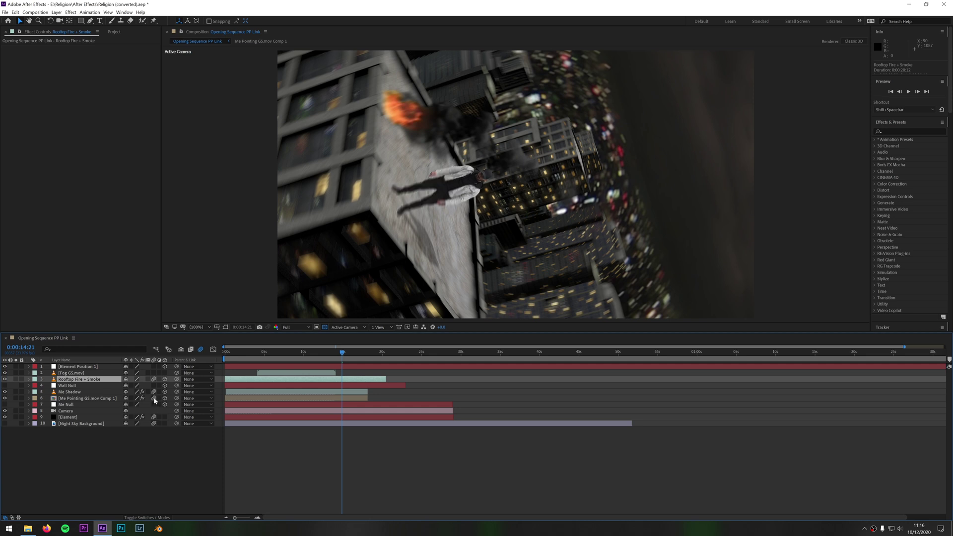
Play the sequence with motion blur to review it and stop at 0:00:18:10.
{"action": "left_click_drag", "start_coordinate": [342, 353], "coordinate": [259, 353]}
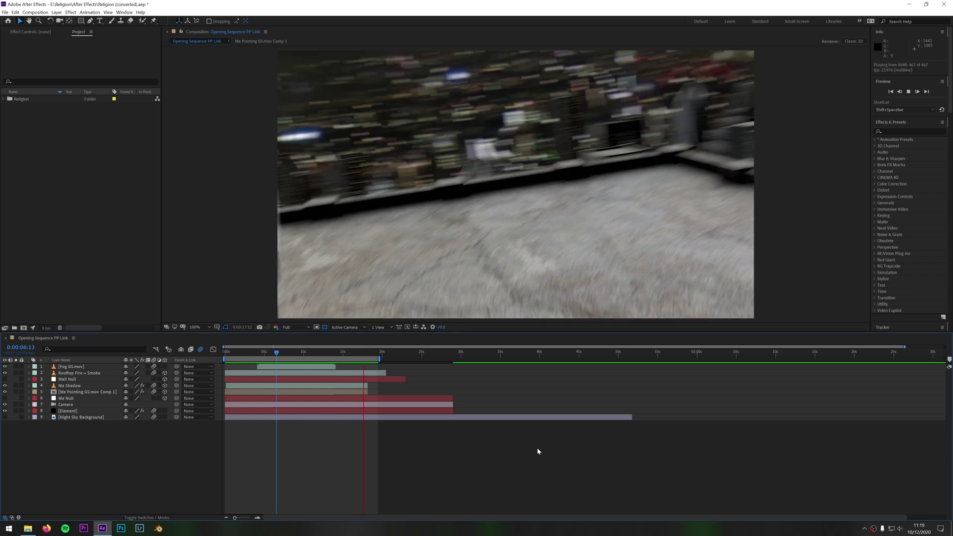
{"action": "key", "text": "space"}
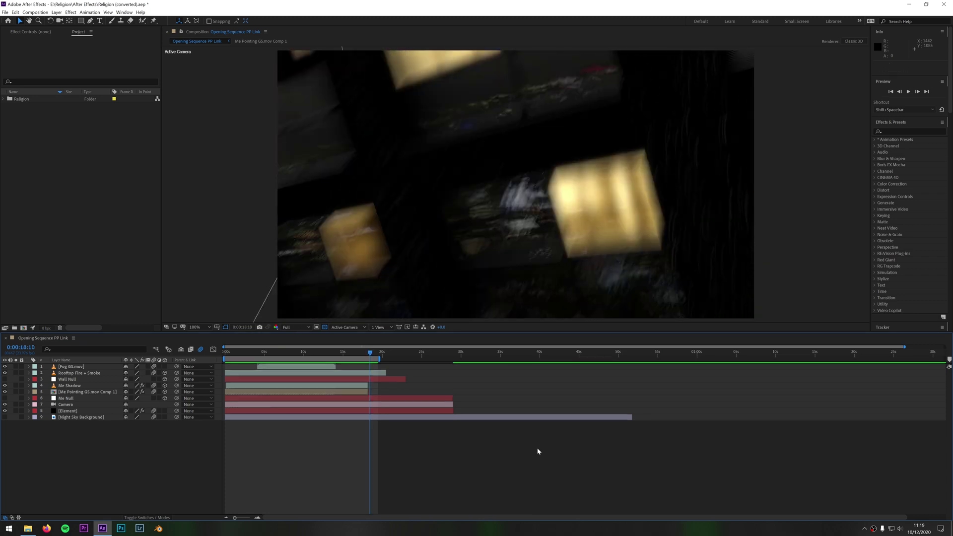